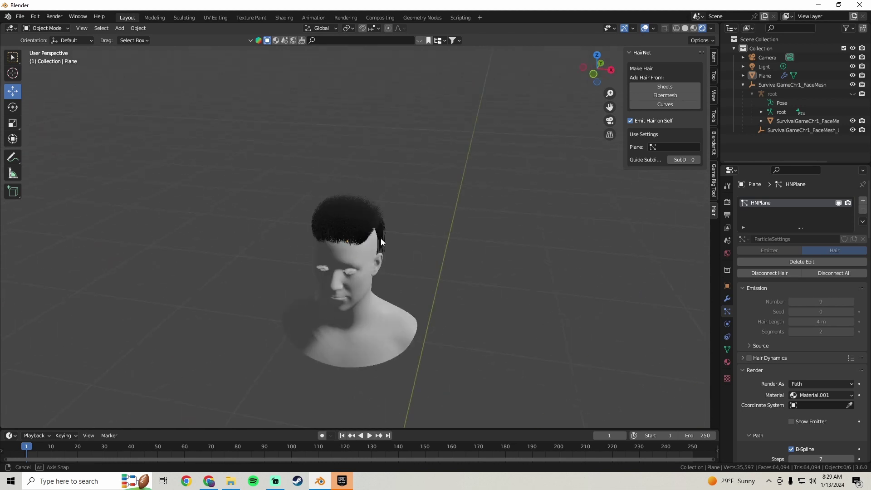
Step: Examine the finished hair on the head model from the front and the side
{"action": "scroll", "coordinate": [391, 238], "scroll_direction": "up", "scroll_amount": 3}
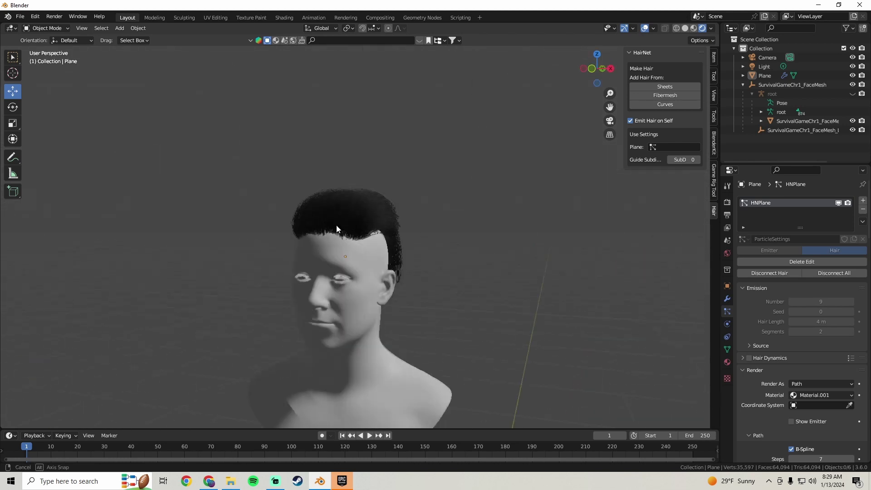
{"action": "scroll", "coordinate": [445, 242], "scroll_direction": "up", "scroll_amount": 2}
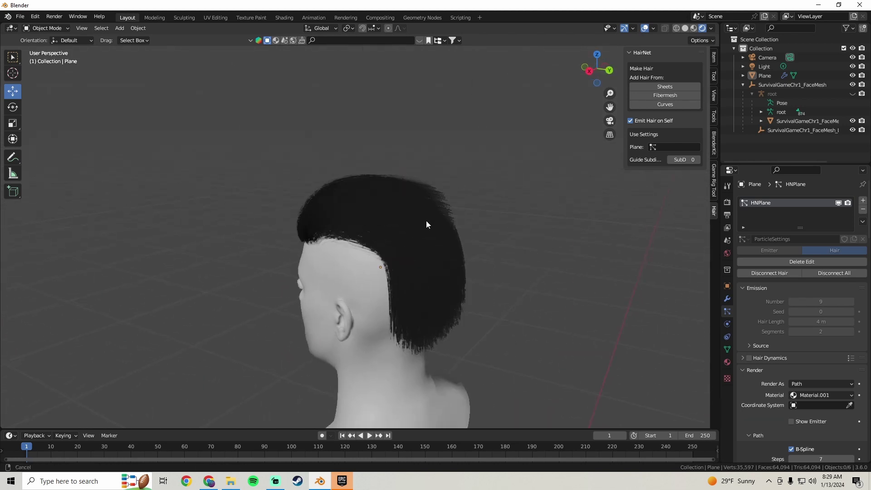
{"action": "left_click", "coordinate": [369, 196]}
{"action": "middle_click_drag", "start_coordinate": [373, 198], "coordinate": [361, 228]}
{"action": "left_click", "coordinate": [494, 193]}
{"action": "middle_click_drag", "start_coordinate": [495, 192], "coordinate": [433, 214]}
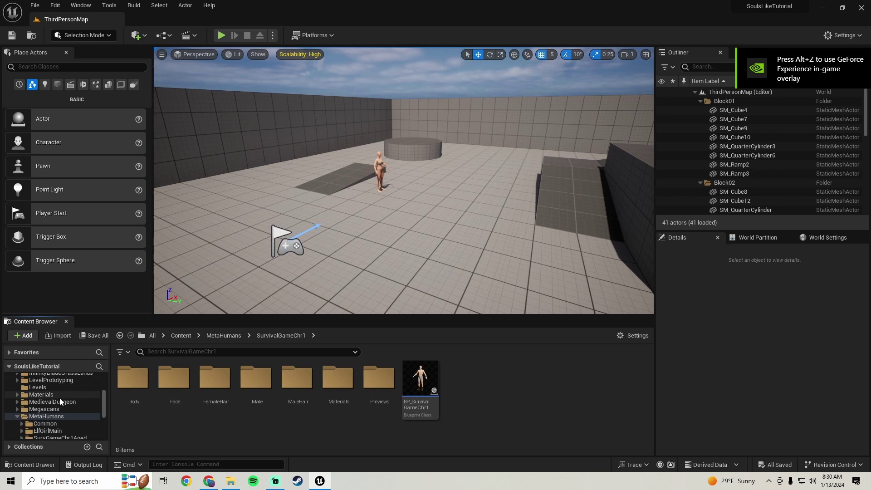
Step: Open the BP_SurvivalGameChr1 blueprint from the MetaHumans/SurvivalGameChr1 folder
{"action": "scroll", "coordinate": [59, 399], "scroll_direction": "up", "scroll_amount": 3}
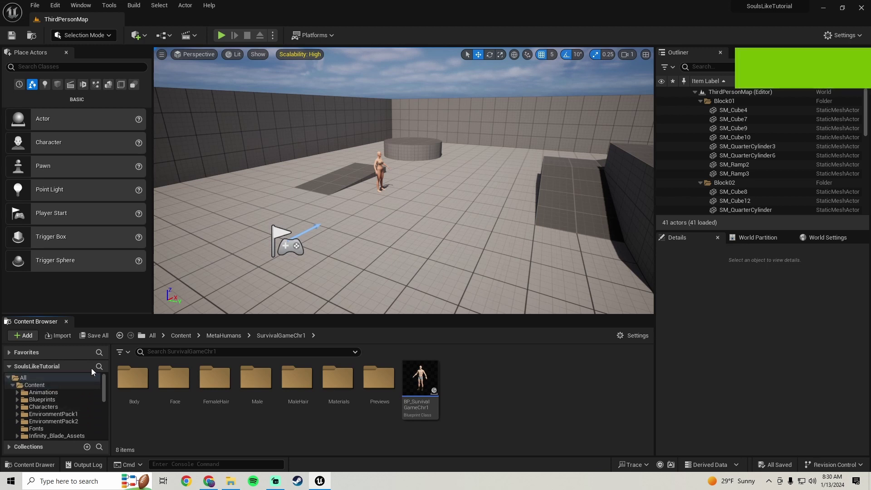
{"action": "mouse_move", "coordinate": [391, 160]}
{"action": "right_mouse_down"}
{"action": "mouse_move", "coordinate": [404, 172]}
{"action": "mouse_move", "coordinate": [391, 160]}
{"action": "right_mouse_up"}
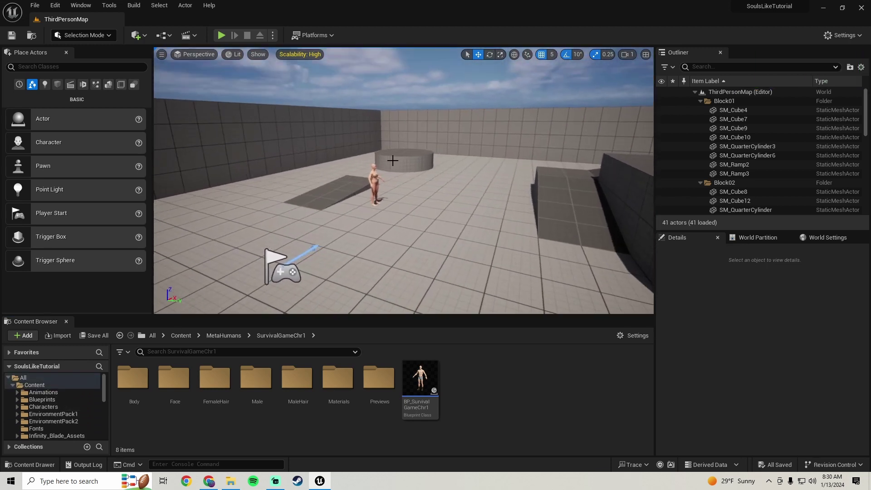
{"action": "scroll", "coordinate": [56, 388], "scroll_direction": "down", "scroll_amount": 5}
{"action": "scroll", "coordinate": [56, 395], "scroll_direction": "down", "scroll_amount": 3}
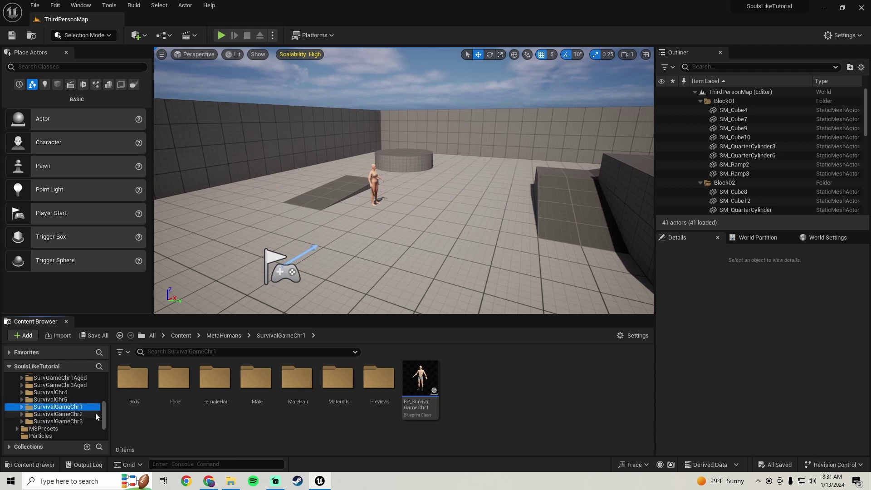
{"action": "left_click", "coordinate": [398, 408]}
{"action": "left_click", "coordinate": [411, 409]}
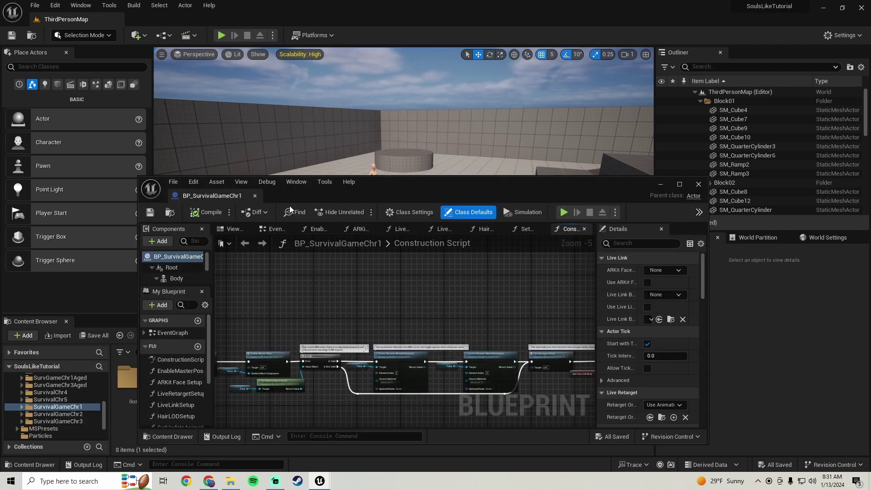
Step: Select the face in the blueprint's viewport, locate its skeletal mesh asset in the project content, and minimize the blueprint window
{"action": "left_click", "coordinate": [234, 229]}
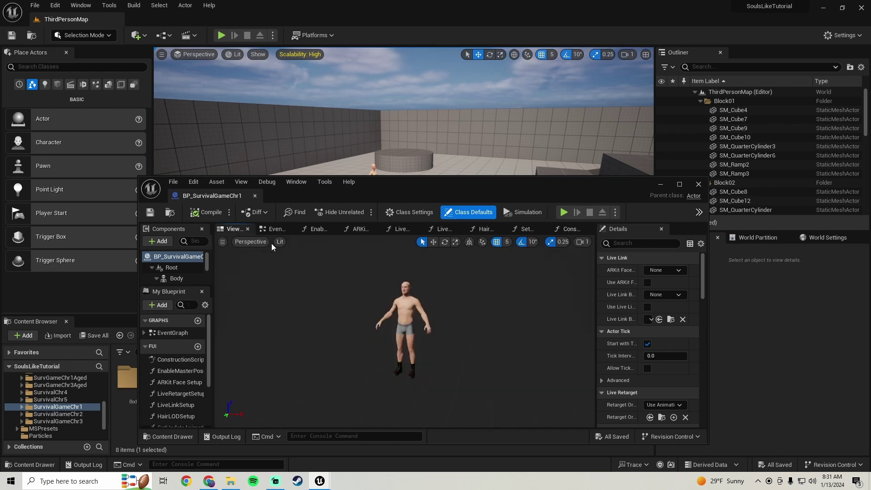
{"action": "left_click", "coordinate": [403, 283]}
{"action": "scroll", "coordinate": [611, 344], "scroll_direction": "down", "scroll_amount": 5}
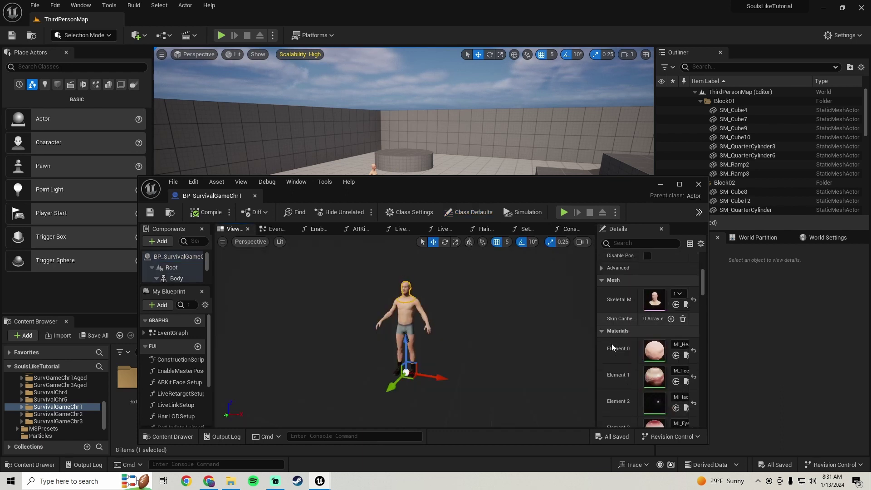
{"action": "left_click", "coordinate": [685, 304]}
{"action": "left_click", "coordinate": [660, 186]}
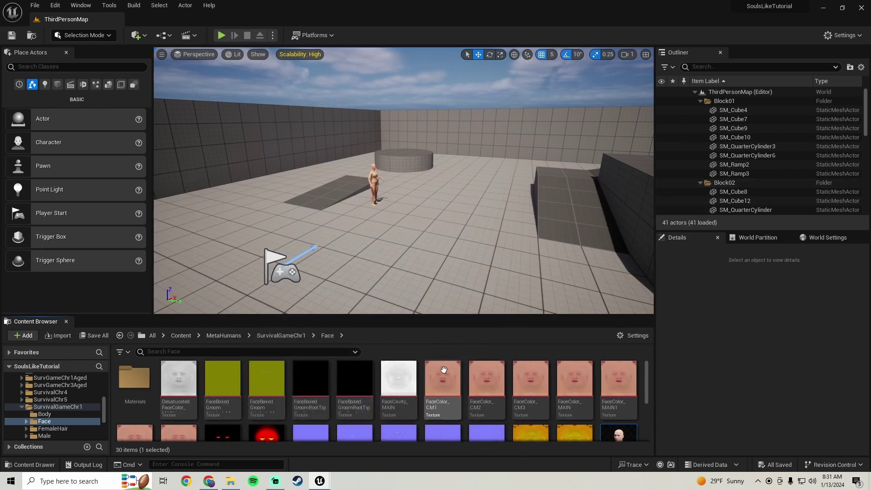
{"action": "right_click", "coordinate": [608, 391]}
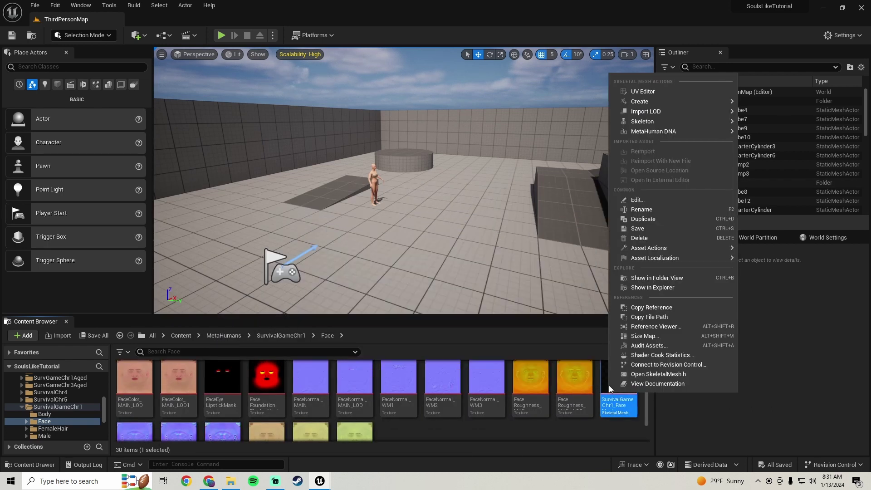
{"action": "mouse_move", "coordinate": [661, 249]}
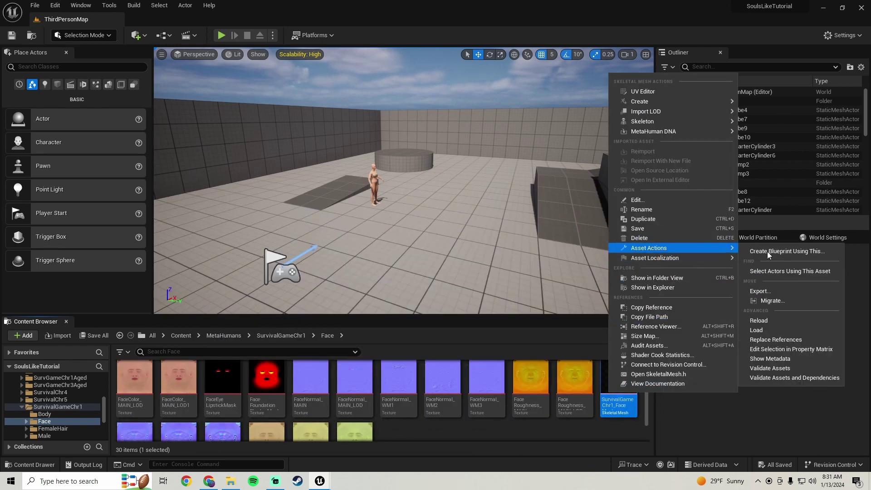
{"action": "left_click", "coordinate": [769, 291]}
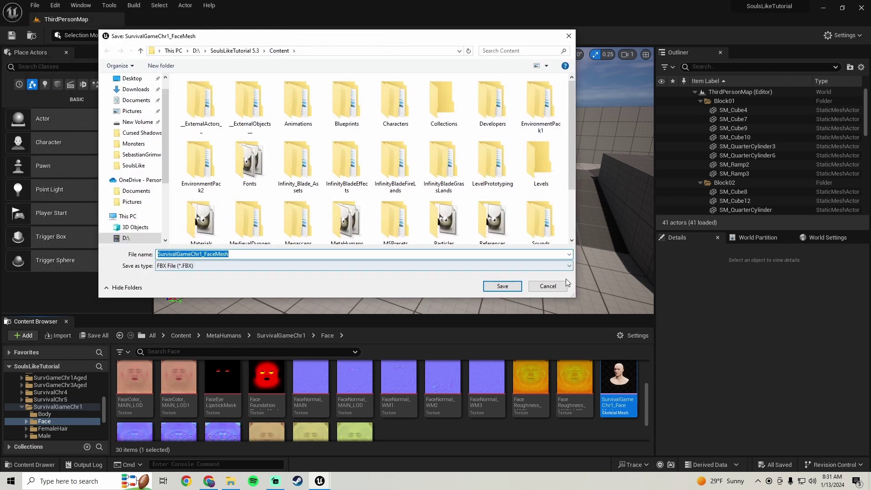
{"action": "left_click", "coordinate": [548, 287]}
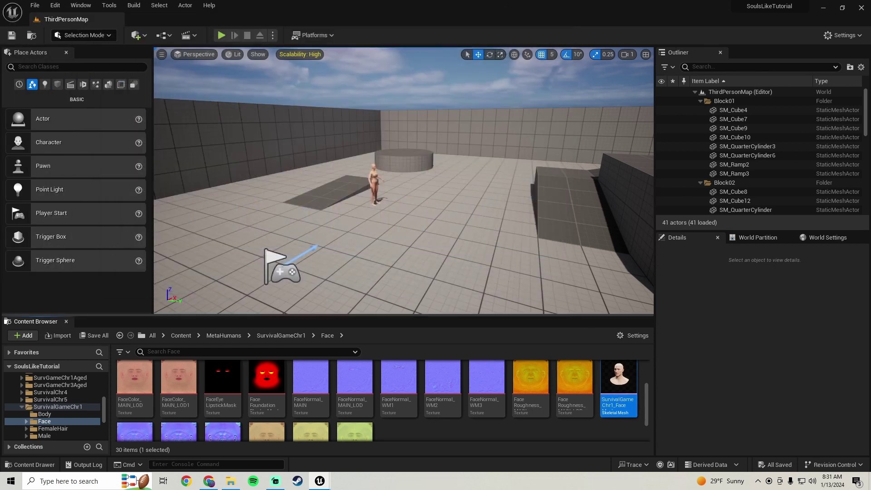
Step: Close the Unreal Editor
{"action": "right_click_drag", "start_coordinate": [499, 227], "coordinate": [481, 227]}
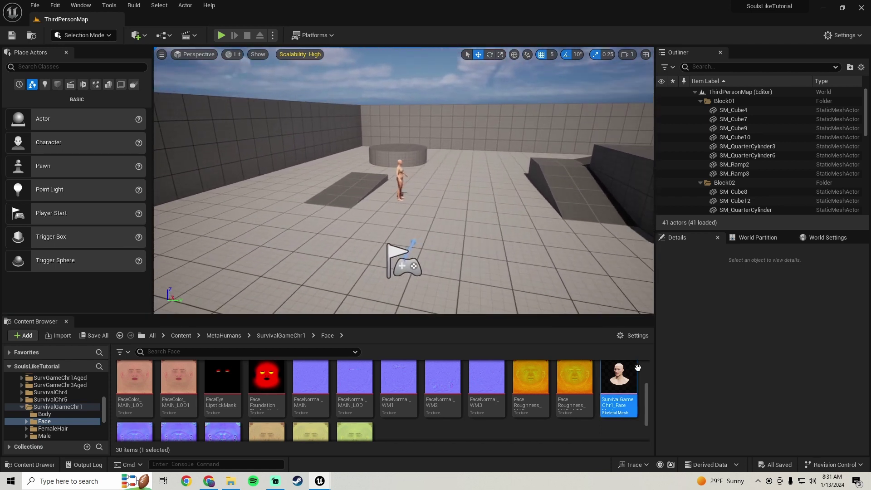
{"action": "mouse_move", "coordinate": [509, 146]}
{"action": "right_mouse_down"}
{"action": "mouse_move", "coordinate": [486, 146]}
{"action": "mouse_move", "coordinate": [509, 146]}
{"action": "right_mouse_up"}
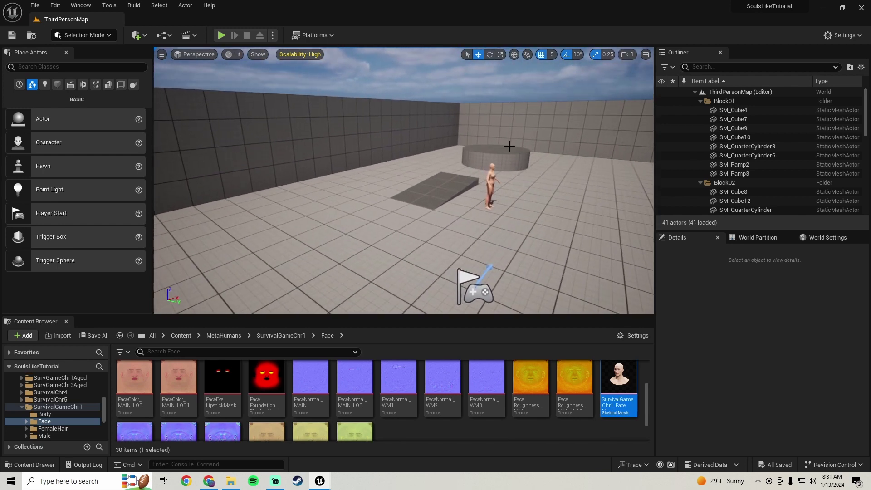
{"action": "left_click", "coordinate": [862, 9]}
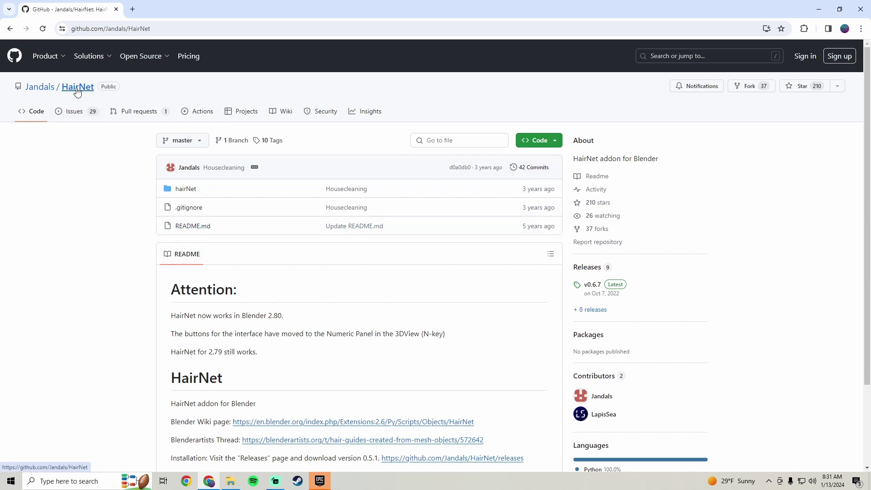
Step: View the code download options of the HairNet add-on repository on GitHub and dismiss them
{"action": "left_click", "coordinate": [558, 144]}
{"action": "left_click", "coordinate": [128, 211]}
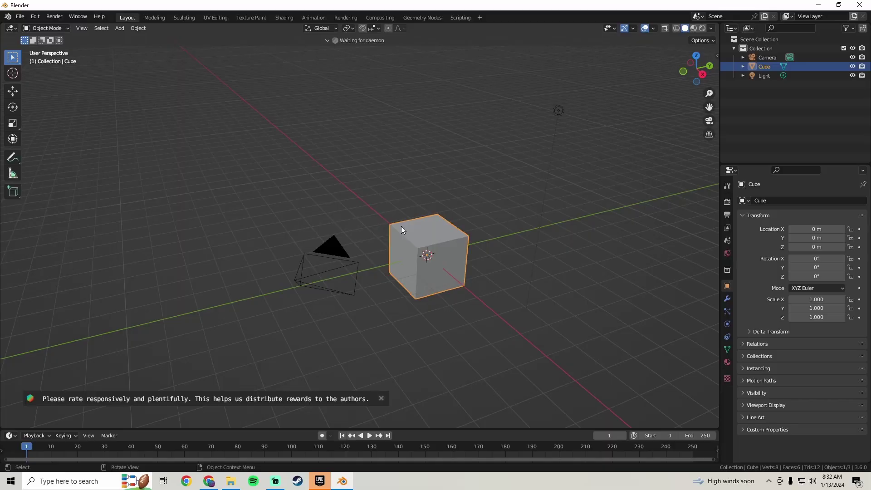
Step: Delete the default cube from the scene
{"action": "middle_click_drag", "start_coordinate": [401, 226], "coordinate": [338, 151]}
{"action": "key", "text": "x"}
{"action": "left_click", "coordinate": [401, 220]}
{"action": "scroll", "coordinate": [413, 233], "scroll_direction": "up", "scroll_amount": 2}
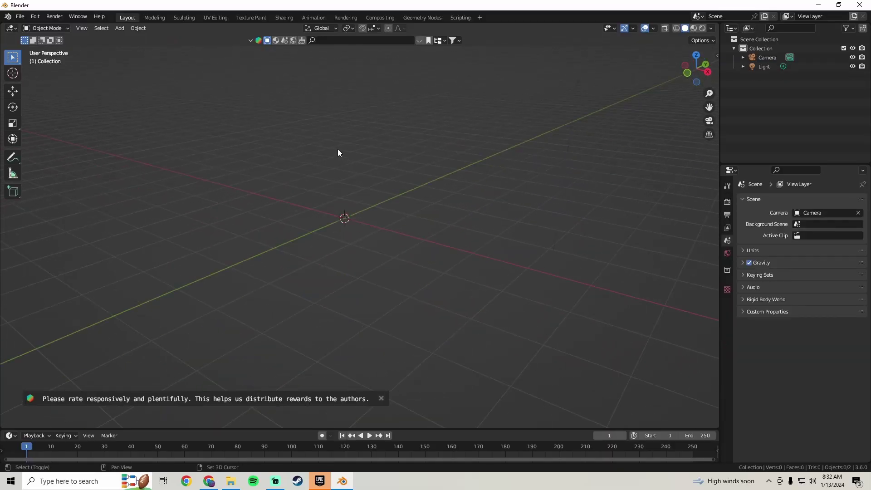
Step: Import the FBX file SurvivalGameChr1_FaceMesh.FBX from D:\Blender Models\SoulsLike with the default import settings
{"action": "left_click", "coordinate": [22, 16]}
{"action": "mouse_move", "coordinate": [51, 139]}
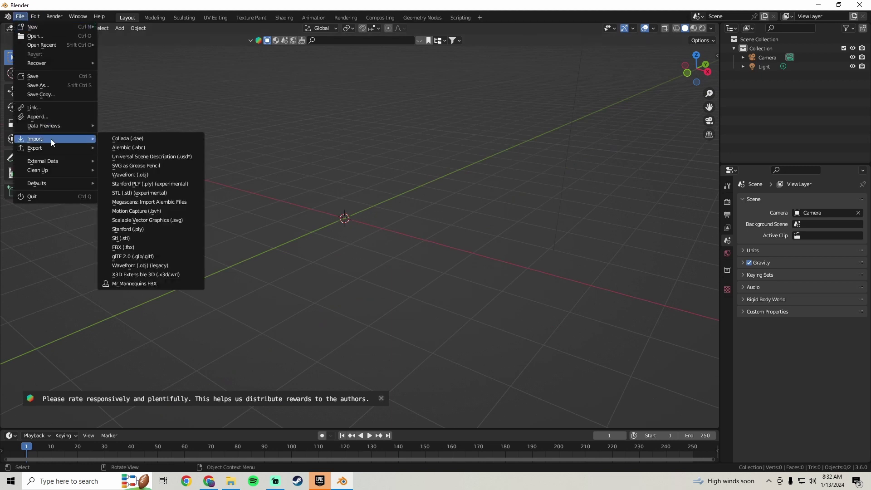
{"action": "left_click", "coordinate": [131, 247]}
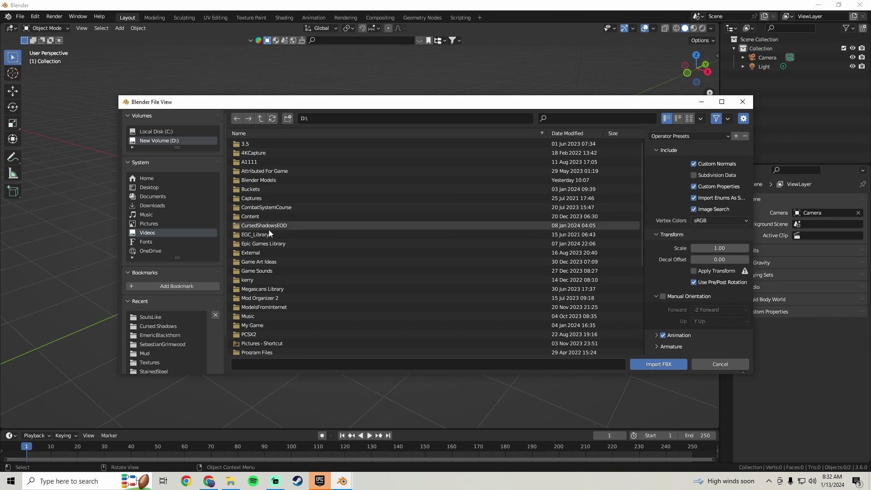
{"action": "left_click", "coordinate": [273, 180]}
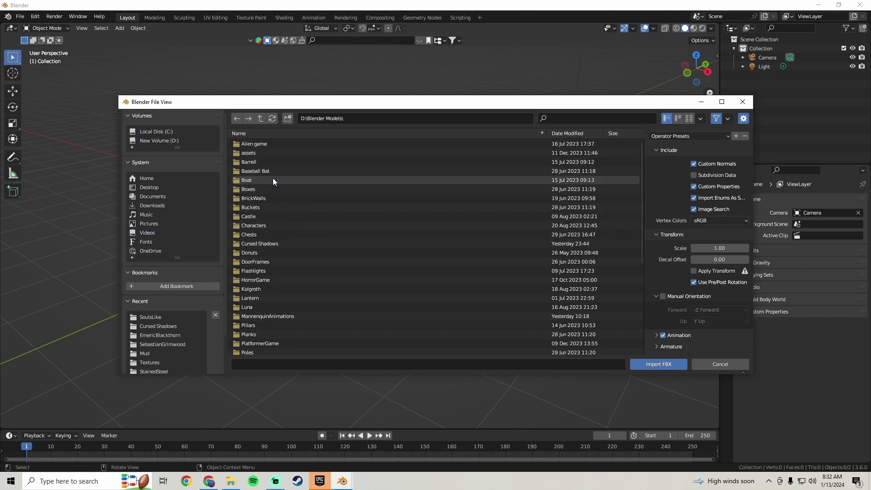
{"action": "scroll", "coordinate": [277, 254], "scroll_direction": "down", "scroll_amount": 5}
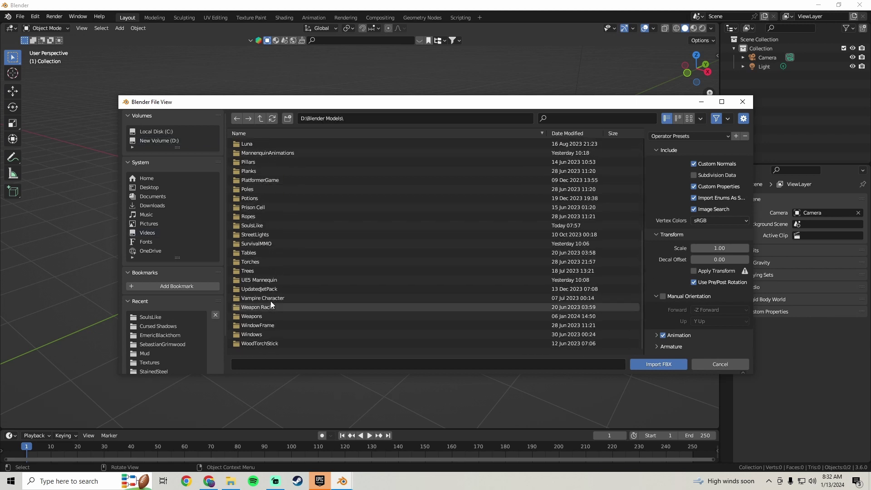
{"action": "left_click", "coordinate": [259, 223]}
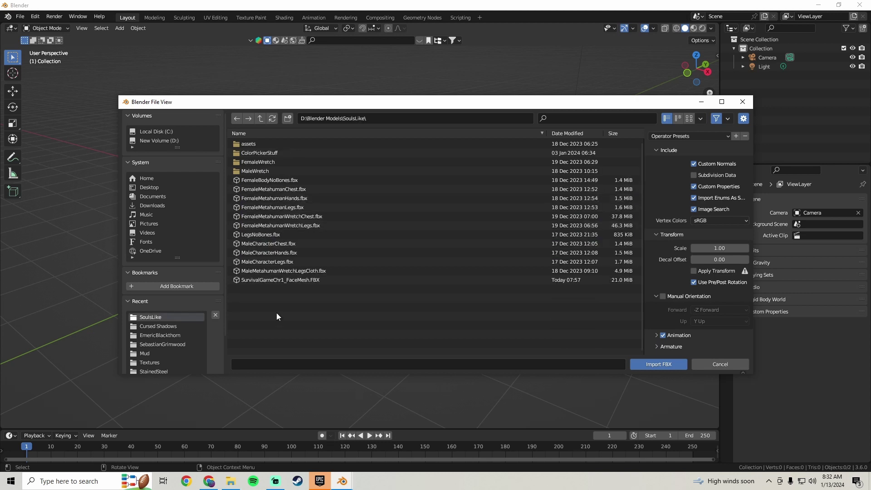
{"action": "left_click", "coordinate": [266, 281]}
{"action": "left_click", "coordinate": [647, 366]}
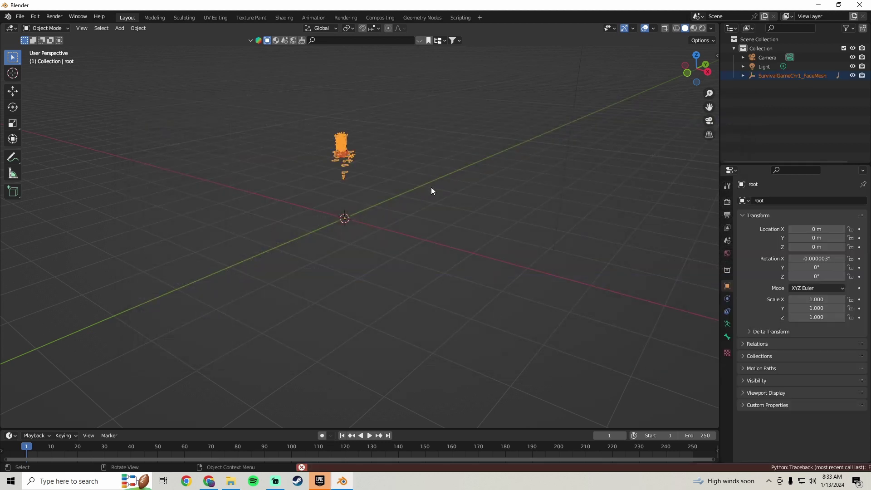
Step: Hide the imported root armature and select the SurvivalGameChr1_FaceMesh_LOD0 head mesh
{"action": "scroll", "coordinate": [429, 164], "scroll_direction": "up", "scroll_amount": 4}
{"action": "mouse_move", "coordinate": [373, 153]}
{"action": "middle_mouse_down", "text": "shift"}
{"action": "mouse_move", "coordinate": [442, 288]}
{"action": "mouse_move", "coordinate": [425, 214]}
{"action": "mouse_move", "coordinate": [368, 139]}
{"action": "middle_mouse_up", "text": "shift"}
{"action": "scroll", "coordinate": [443, 288], "scroll_direction": "up", "scroll_amount": 4}
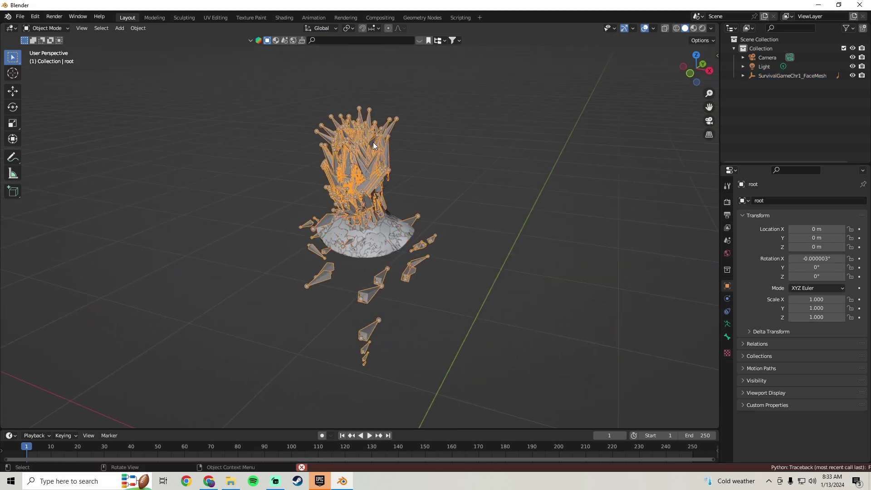
{"action": "key", "text": "h"}
{"action": "left_click", "coordinate": [363, 152]}
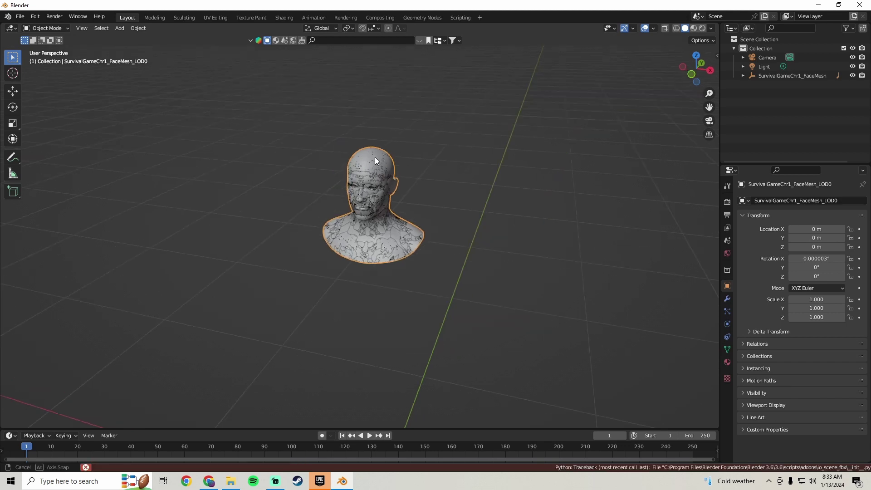
Step: Delete the duplicate face meshes LOD7 down to LOD1 under the root armature, keeping only LOD0
{"action": "middle_click_drag", "start_coordinate": [375, 157], "coordinate": [385, 158]}
{"action": "left_click", "coordinate": [743, 75]}
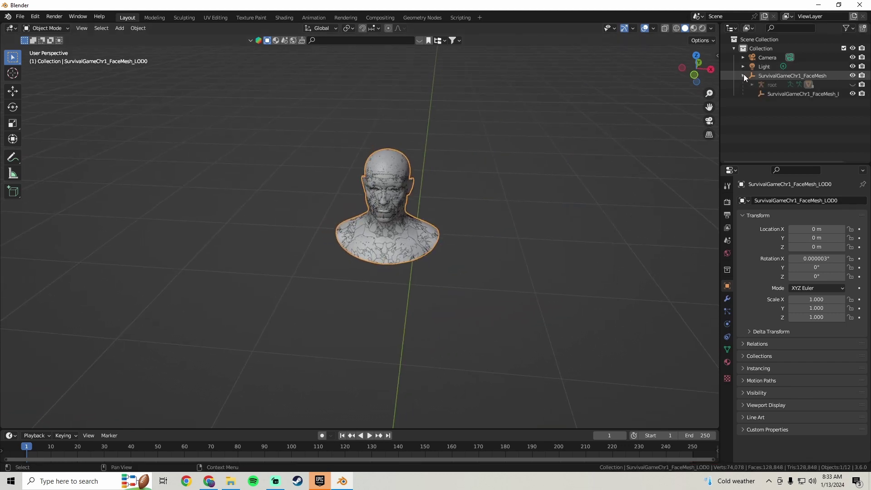
{"action": "left_click", "coordinate": [752, 84]}
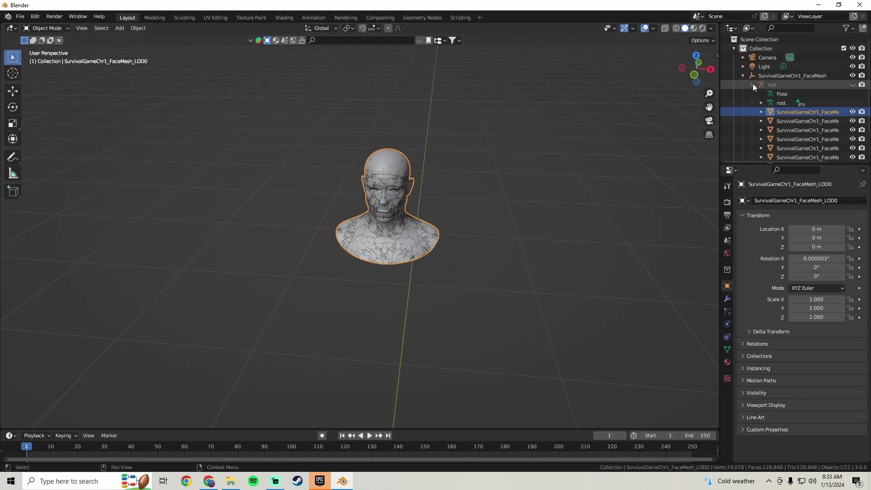
{"action": "scroll", "coordinate": [801, 111], "scroll_direction": "down", "scroll_amount": 2}
{"action": "left_click", "coordinate": [800, 143]}
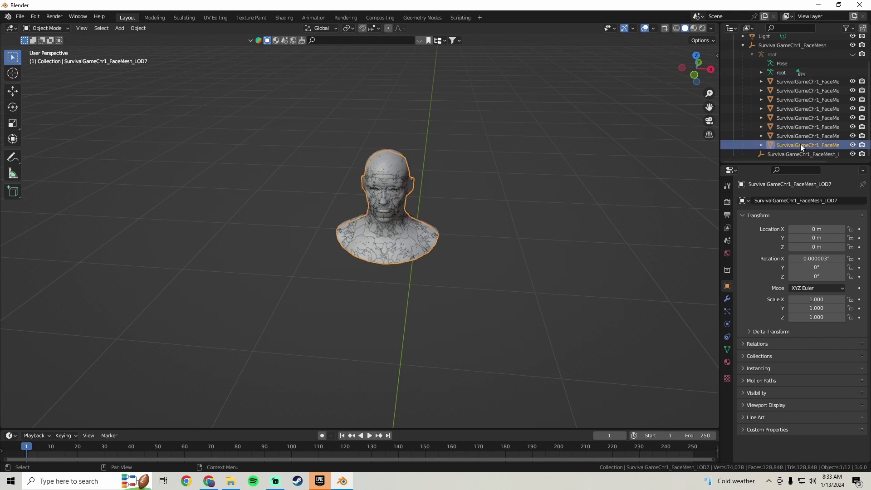
{"action": "key", "text": "x"}
{"action": "left_click", "coordinate": [803, 144]}
{"action": "key", "text": "x"}
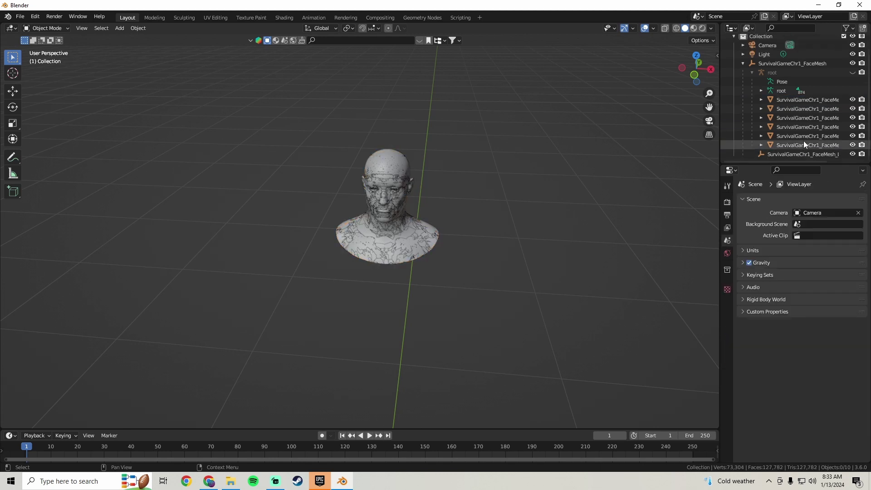
{"action": "left_click", "coordinate": [809, 144]}
{"action": "key", "text": "x"}
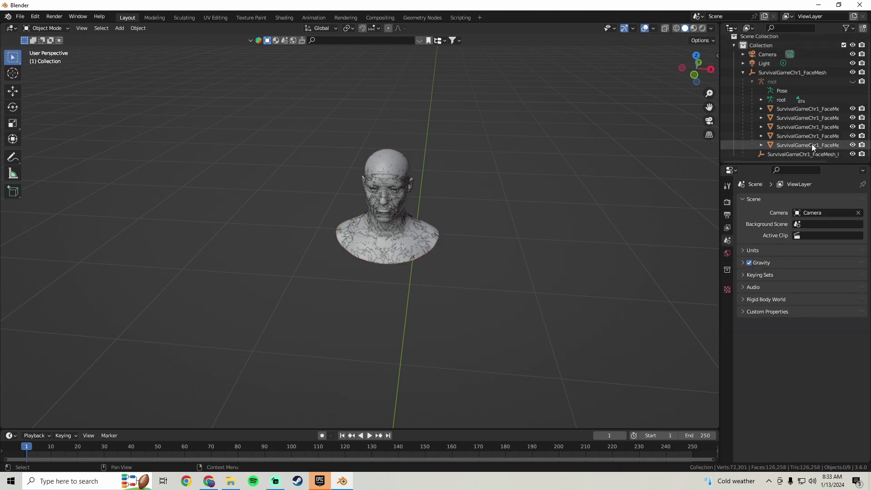
{"action": "left_click", "coordinate": [813, 143]}
{"action": "key", "text": "x"}
{"action": "left_click", "coordinate": [813, 141]}
{"action": "key", "text": "x"}
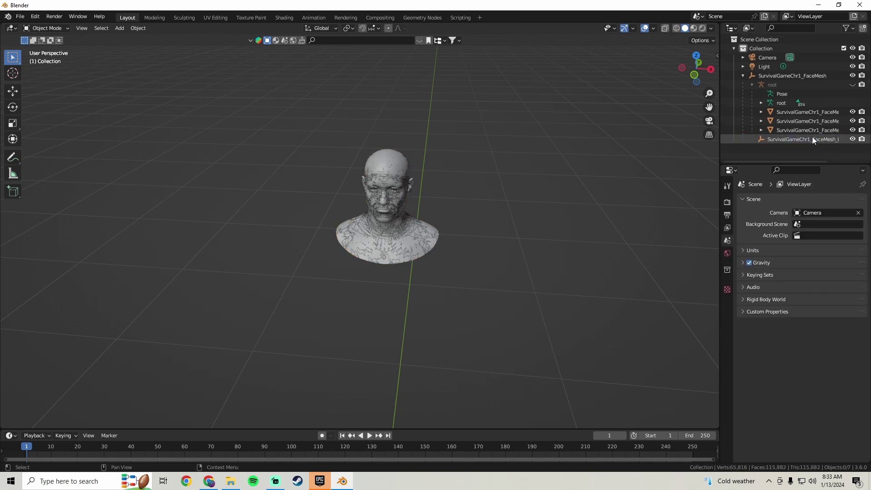
{"action": "left_click", "coordinate": [814, 130]}
{"action": "key", "text": "x"}
{"action": "left_click", "coordinate": [814, 122]}
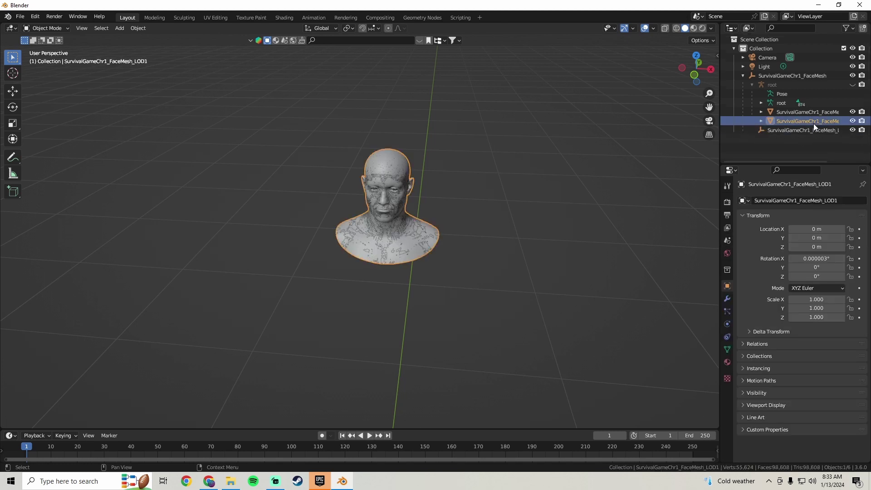
{"action": "key", "text": "x"}
Step: Select the remaining SurvivalGameChr1_FaceMesh_LOD0 head mesh and frame it closely from the front
{"action": "middle_click_drag", "start_coordinate": [557, 140], "coordinate": [423, 178]}
{"action": "scroll", "coordinate": [467, 193], "scroll_direction": "up", "scroll_amount": 4}
{"action": "left_click", "coordinate": [468, 198]}
{"action": "middle_click_drag", "start_coordinate": [499, 205], "coordinate": [457, 149], "text": "shift"}
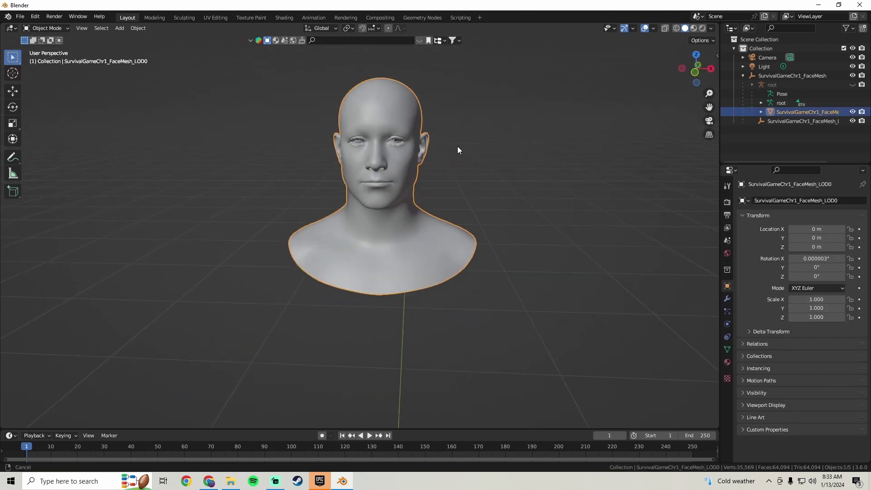
{"action": "scroll", "coordinate": [488, 152], "scroll_direction": "down", "scroll_amount": 1}
{"action": "left_click", "coordinate": [35, 17]}
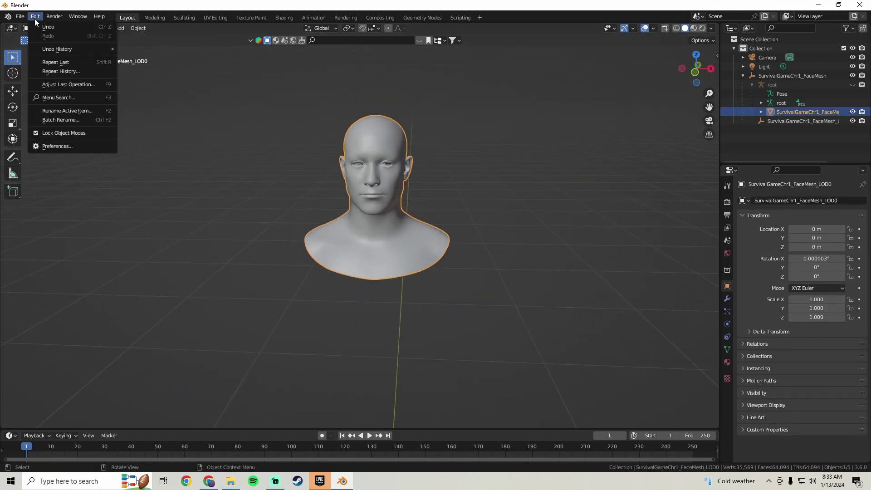
{"action": "left_click", "coordinate": [67, 148]}
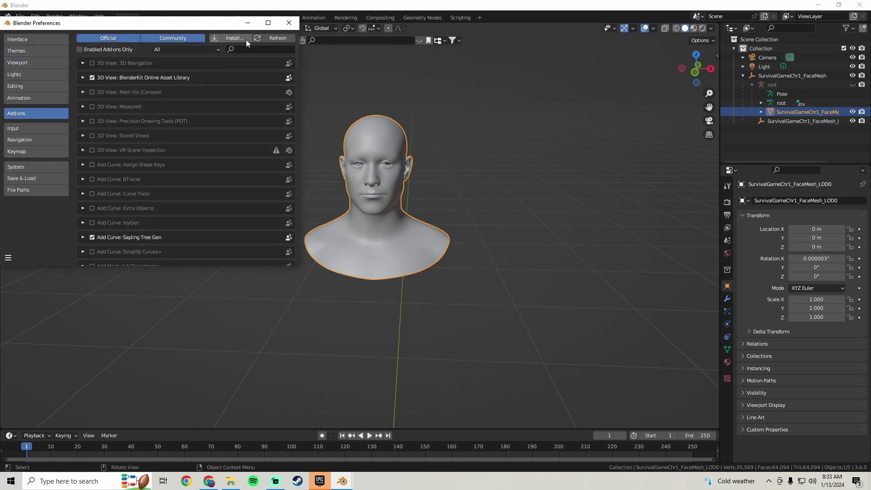
{"action": "left_click", "coordinate": [233, 39]}
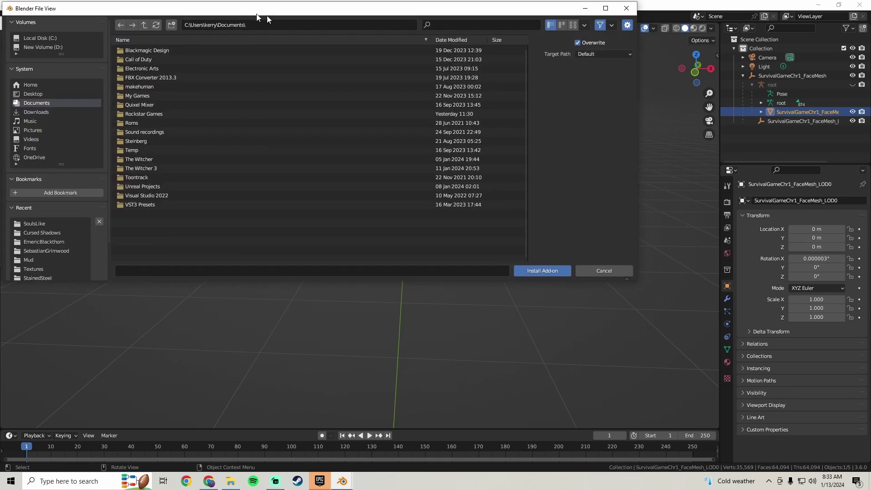
{"action": "left_click_drag", "start_coordinate": [267, 9], "coordinate": [351, 77]}
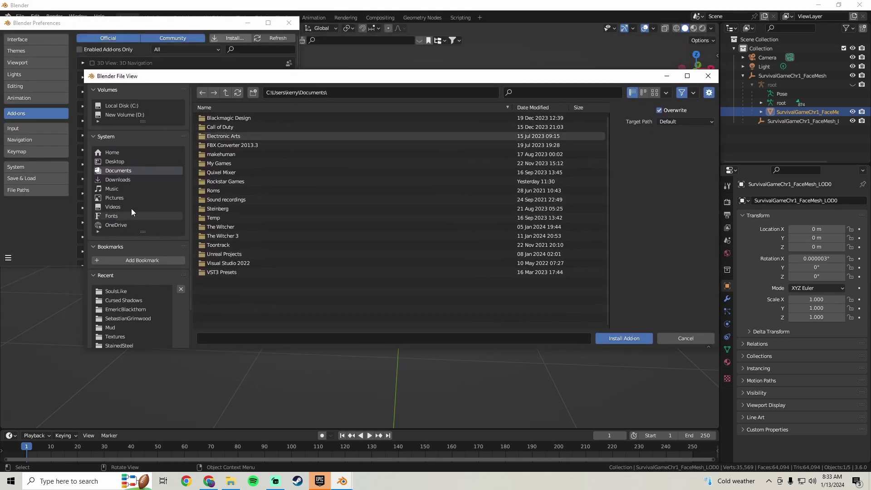
{"action": "left_click", "coordinate": [709, 76]}
{"action": "left_click", "coordinate": [292, 24]}
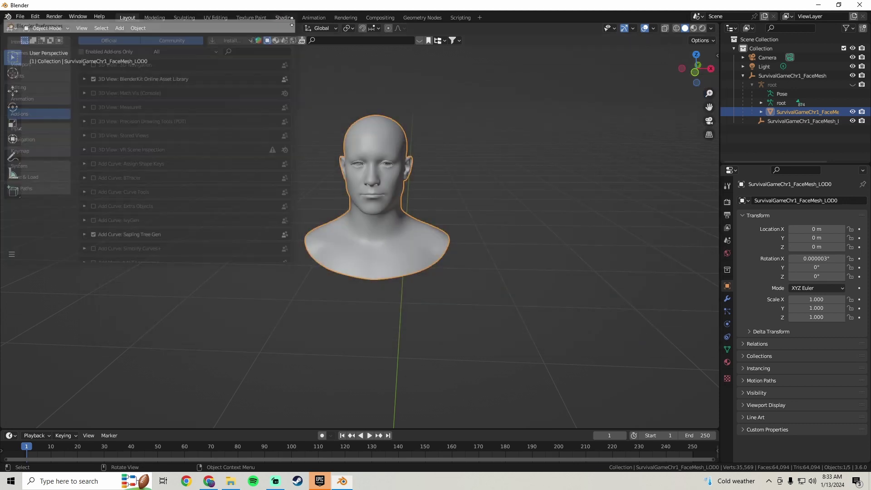
Step: Show the HairNet add-on's hair-creation options beside the 3D view of the head
{"action": "middle_click_drag", "start_coordinate": [519, 145], "coordinate": [423, 162]}
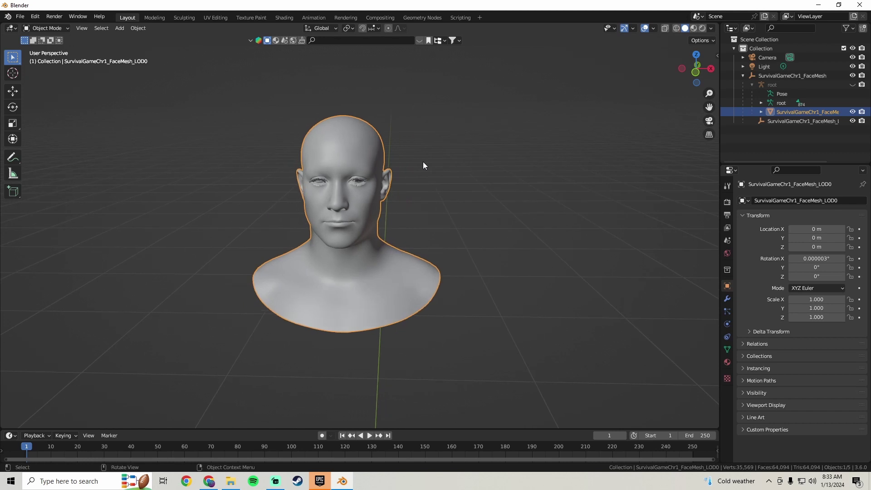
{"action": "key", "text": "n"}
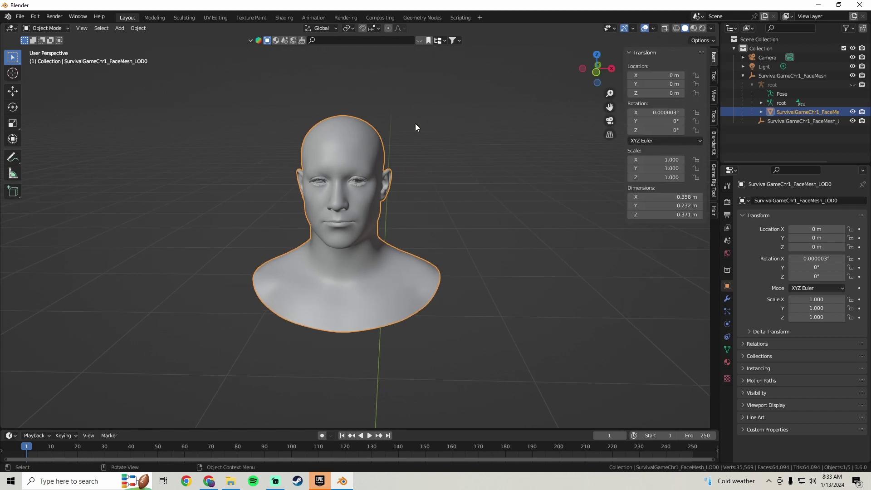
{"action": "left_click", "coordinate": [715, 213]}
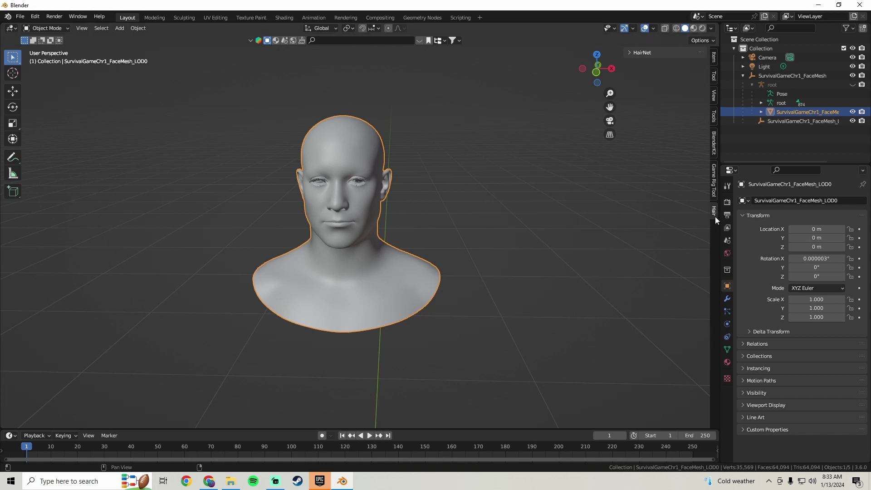
{"action": "left_click", "coordinate": [629, 52]}
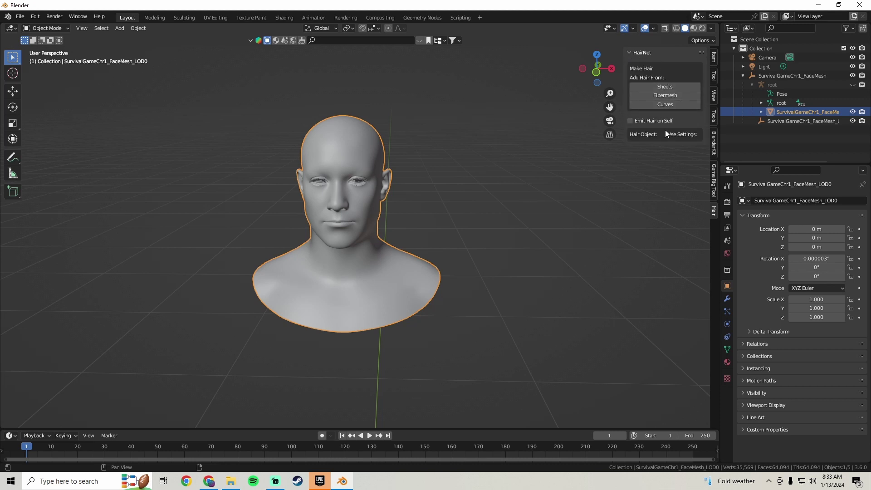
Step: Add a plane mesh to the scene to serve as the base for a hair guide
{"action": "scroll", "coordinate": [489, 145], "scroll_direction": "down", "scroll_amount": 5}
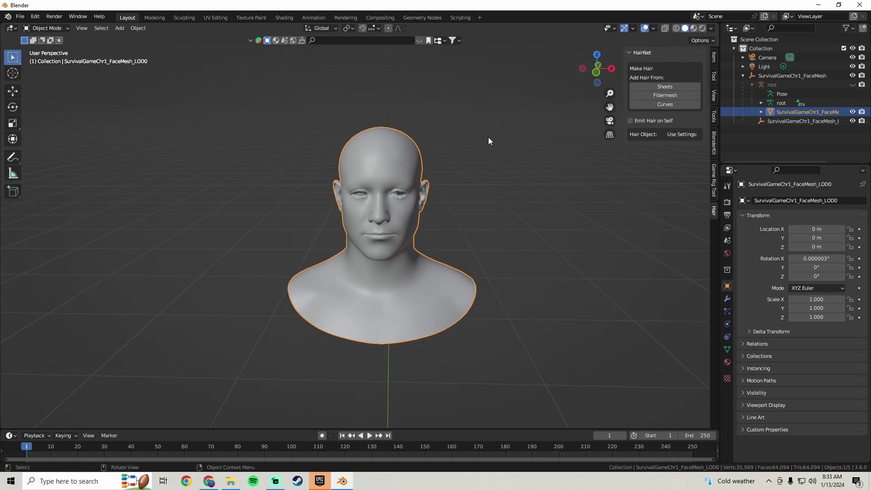
{"action": "middle_click_drag", "start_coordinate": [493, 142], "coordinate": [473, 135]}
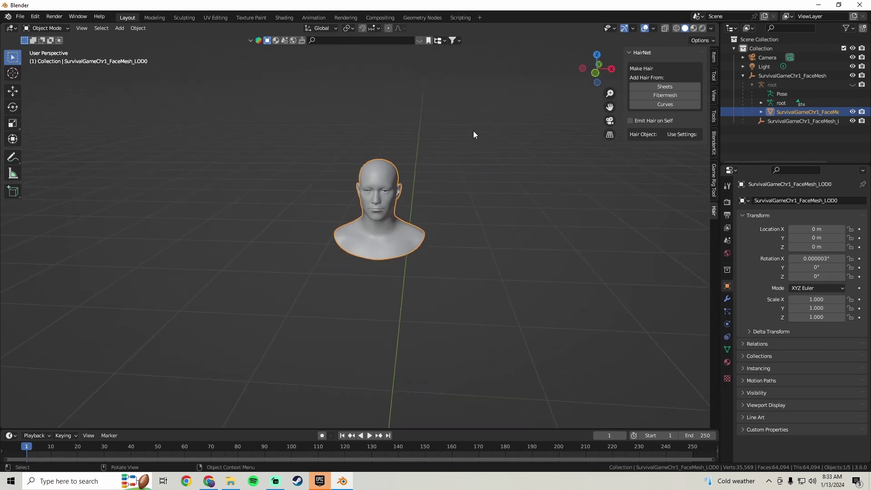
{"action": "left_click", "coordinate": [117, 27]}
{"action": "mouse_move", "coordinate": [169, 42]}
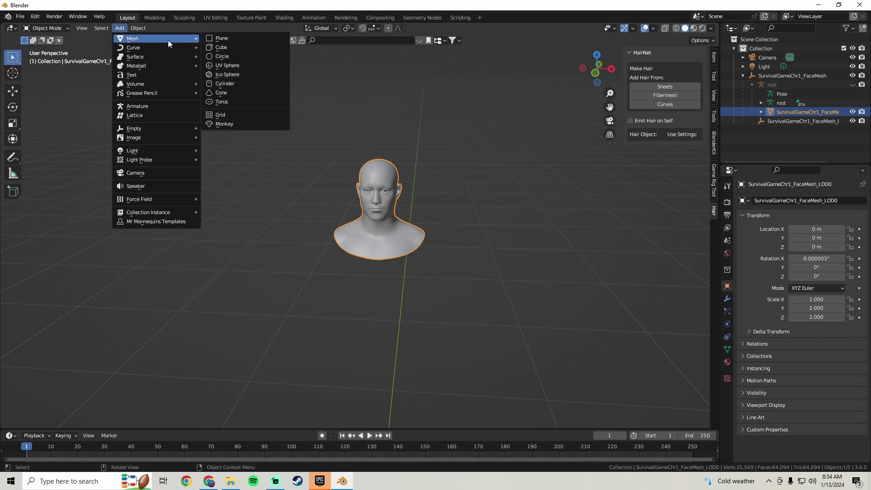
{"action": "left_click", "coordinate": [240, 39]}
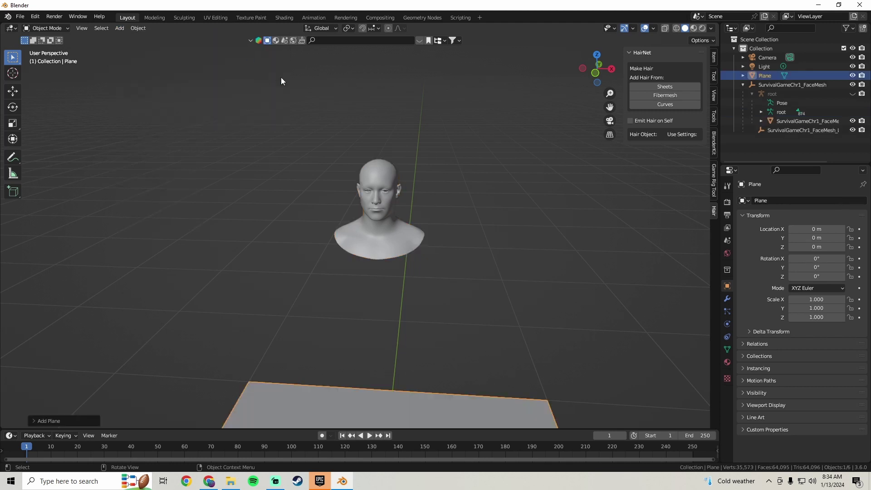
Step: Edit the plane's mesh and raise all its vertices along Z by about 0.69 m
{"action": "scroll", "coordinate": [442, 266], "scroll_direction": "down", "scroll_amount": 3}
{"action": "middle_click_drag", "start_coordinate": [442, 266], "coordinate": [412, 193], "text": "shift"}
{"action": "key", "text": "Tab"}
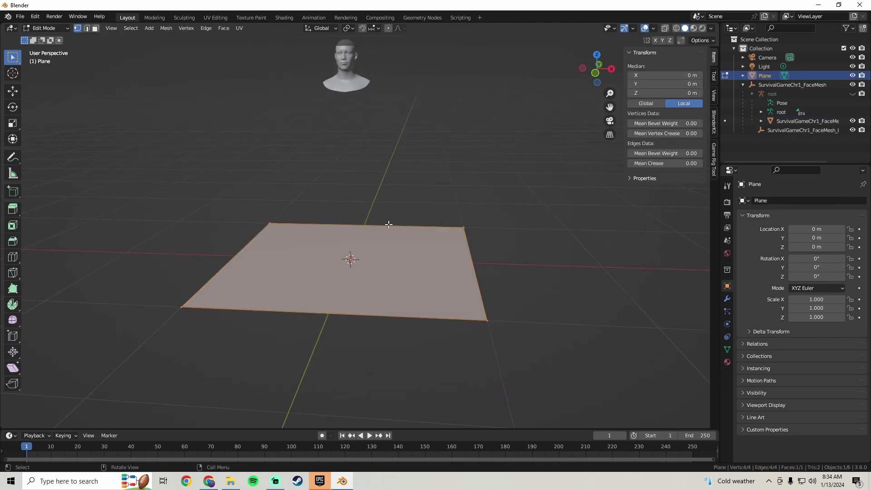
{"action": "left_click", "coordinate": [13, 92]}
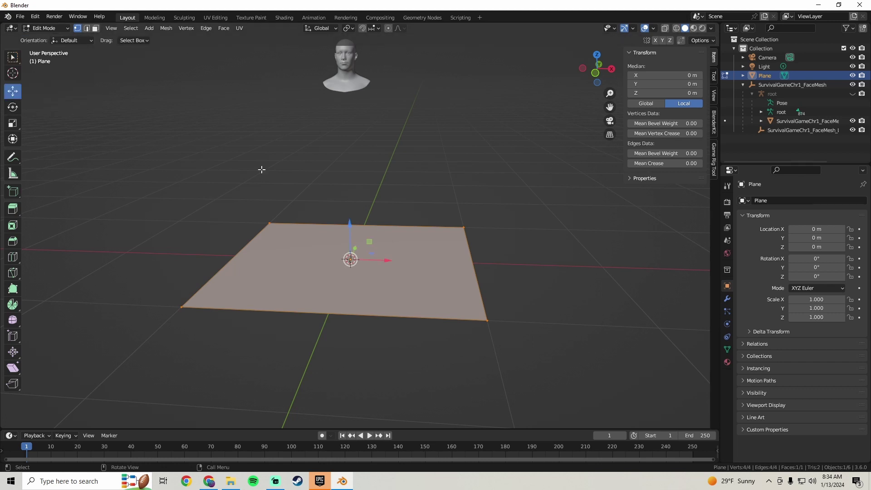
{"action": "left_click_drag", "start_coordinate": [345, 226], "coordinate": [349, 145]}
{"action": "middle_click_drag", "start_coordinate": [349, 145], "coordinate": [380, 210]}
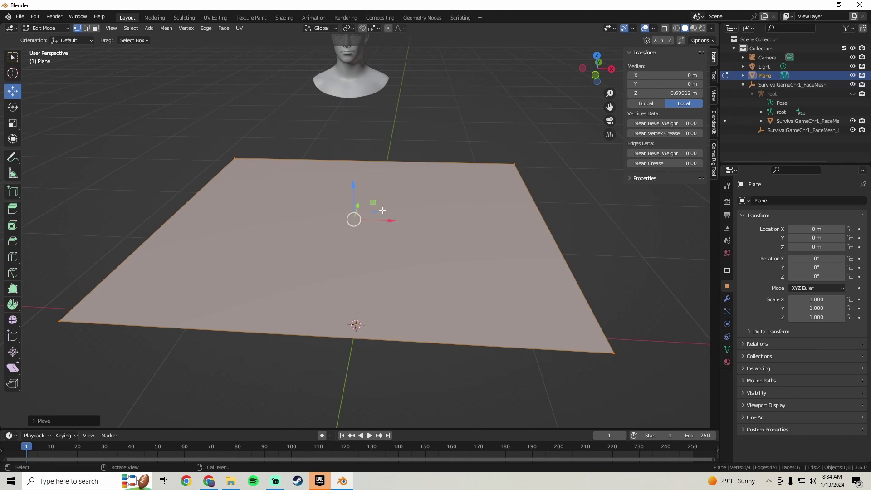
Step: Merge all four plane vertices at their center into a single vertex
{"action": "key", "text": "Tab"}
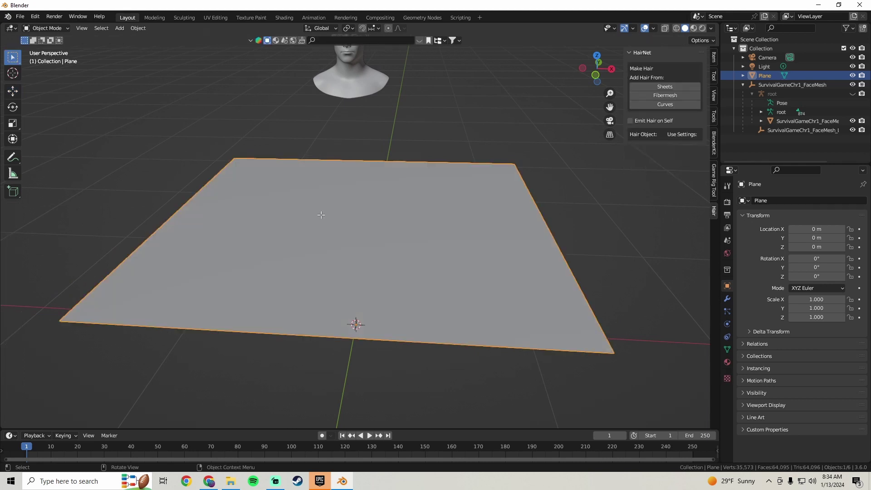
{"action": "key", "text": "Tab"}
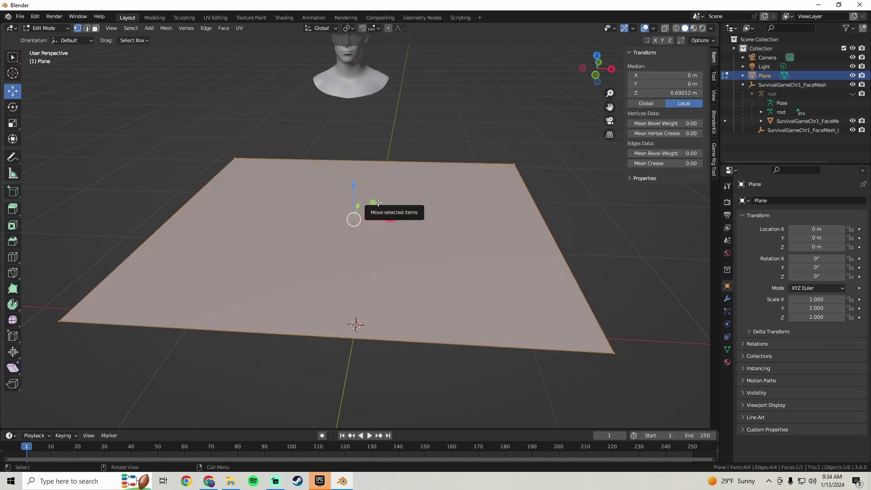
{"action": "key", "text": "m"}
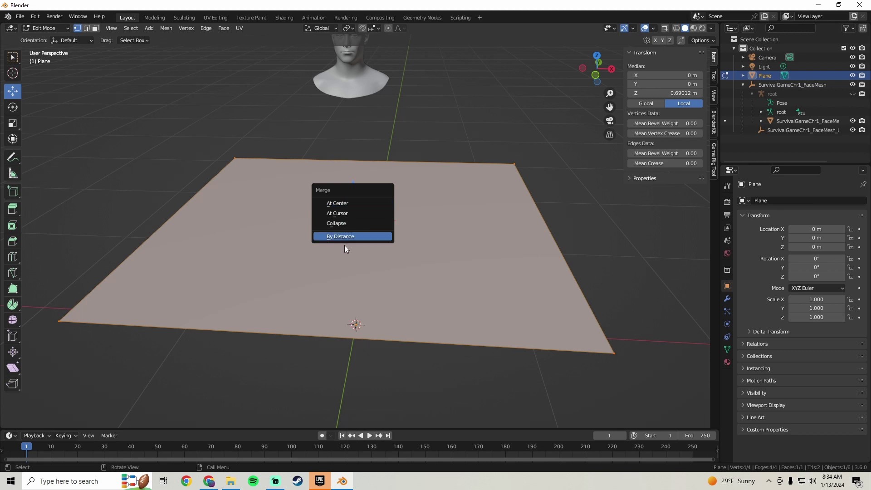
{"action": "left_click", "coordinate": [346, 204]}
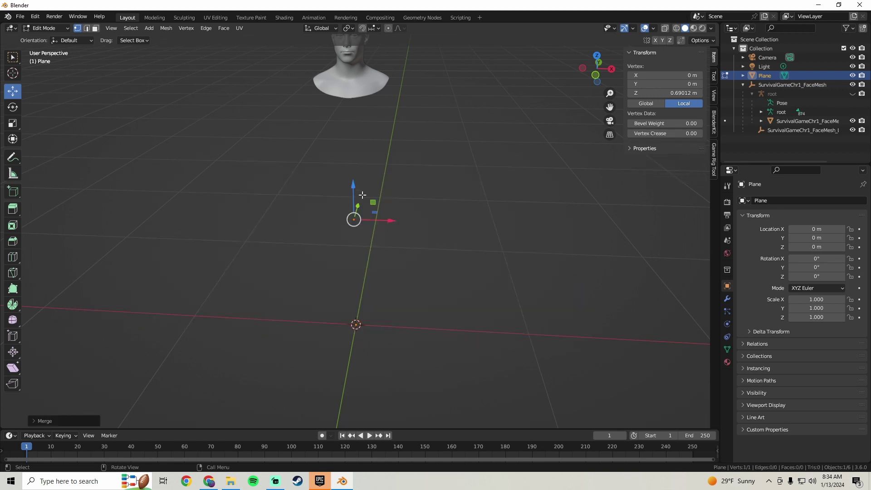
Step: Raise the merged vertex along Z to about 1.718 m so it sits at the crown of the head
{"action": "middle_click_drag", "start_coordinate": [359, 196], "coordinate": [365, 245]}
{"action": "left_click_drag", "start_coordinate": [361, 241], "coordinate": [355, 189]}
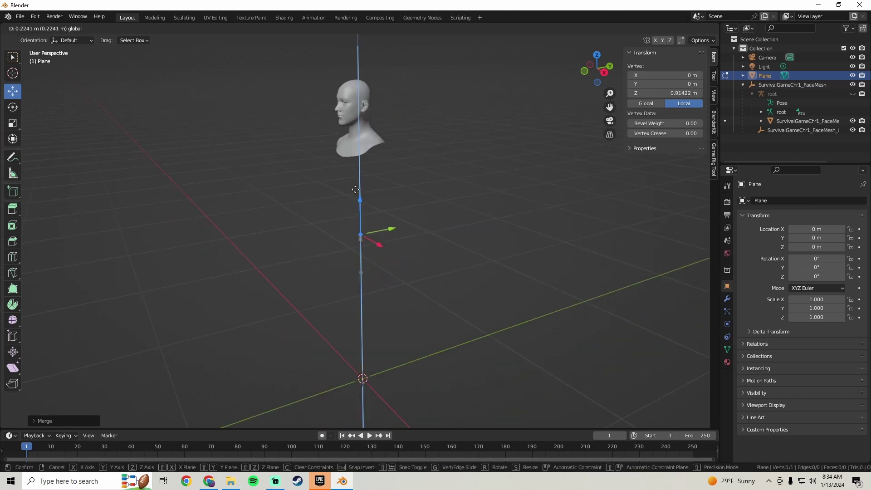
{"action": "left_click_drag", "start_coordinate": [356, 62], "coordinate": [355, 59]}
{"action": "scroll", "coordinate": [363, 150], "scroll_direction": "up", "scroll_amount": 6}
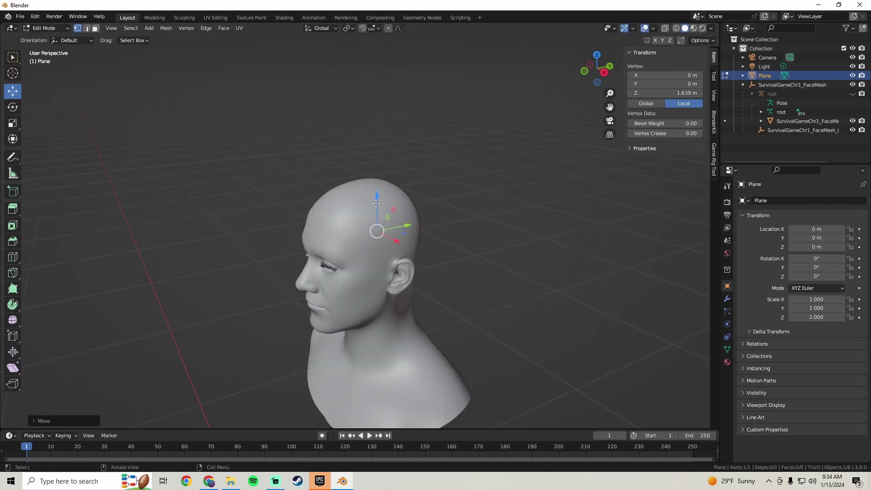
{"action": "left_click_drag", "start_coordinate": [372, 178], "coordinate": [367, 152]}
{"action": "scroll", "coordinate": [366, 152], "scroll_direction": "up", "scroll_amount": 5}
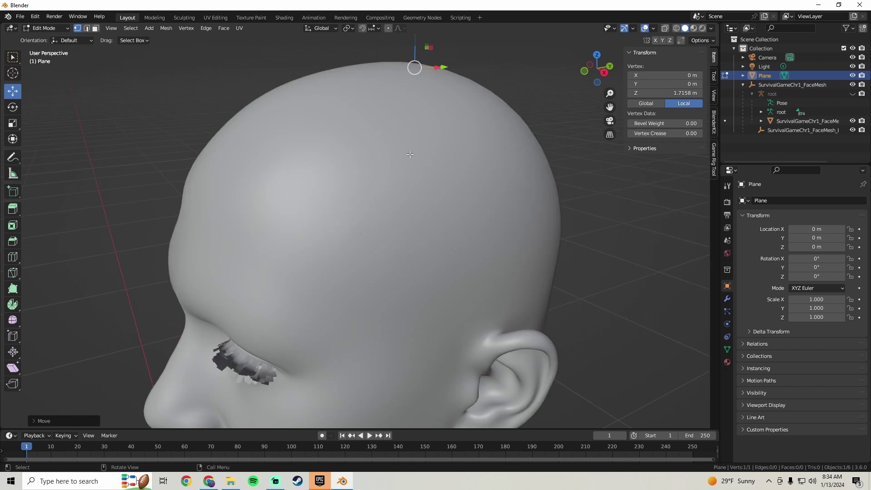
{"action": "middle_click_drag", "start_coordinate": [431, 50], "coordinate": [381, 188], "text": "shift"}
{"action": "left_click_drag", "start_coordinate": [359, 173], "coordinate": [357, 171]}
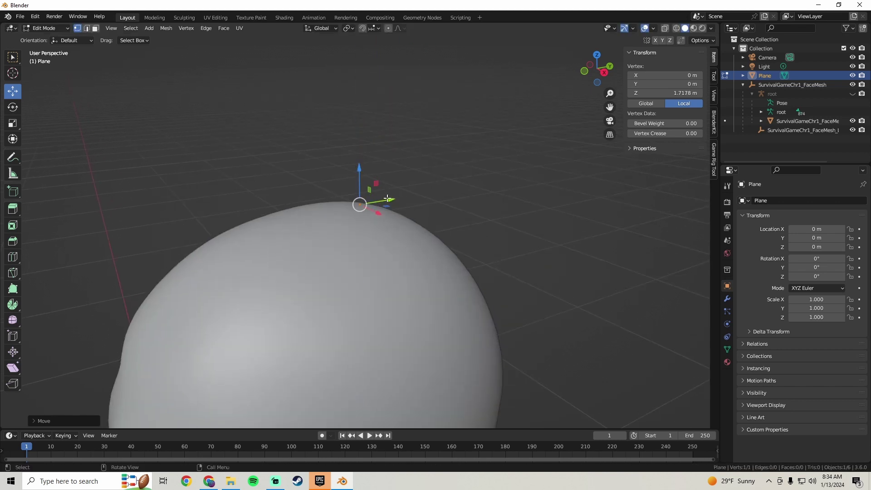
Step: Move the vertex forward to about -0.071 m in Y and lower it to about 1.715 m in Z, near the front of the scalp
{"action": "left_click_drag", "start_coordinate": [389, 203], "coordinate": [197, 230]}
{"action": "middle_click_drag", "start_coordinate": [197, 230], "coordinate": [303, 142]}
{"action": "scroll", "coordinate": [300, 145], "scroll_direction": "up", "scroll_amount": 3}
{"action": "scroll", "coordinate": [300, 145], "scroll_direction": "down", "scroll_amount": 6}
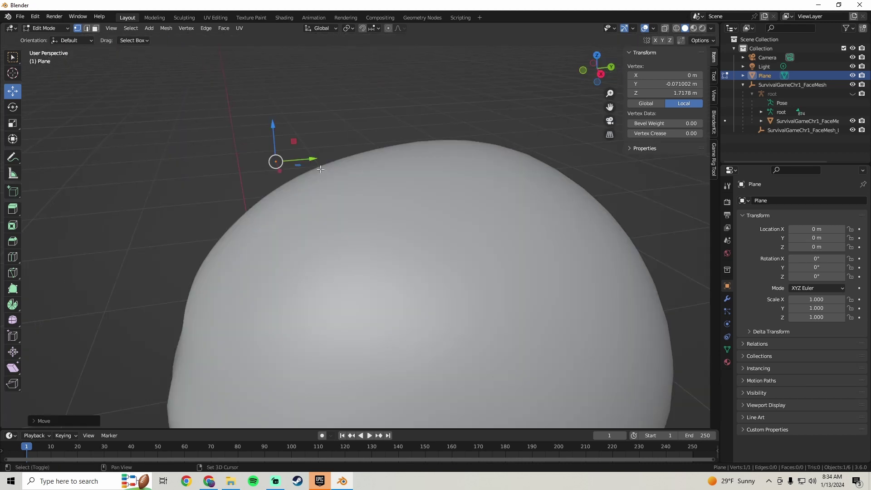
{"action": "scroll", "coordinate": [331, 163], "scroll_direction": "down", "scroll_amount": 2}
{"action": "scroll", "coordinate": [331, 163], "scroll_direction": "down", "scroll_amount": 2}
{"action": "middle_click_drag", "start_coordinate": [334, 166], "coordinate": [370, 177]}
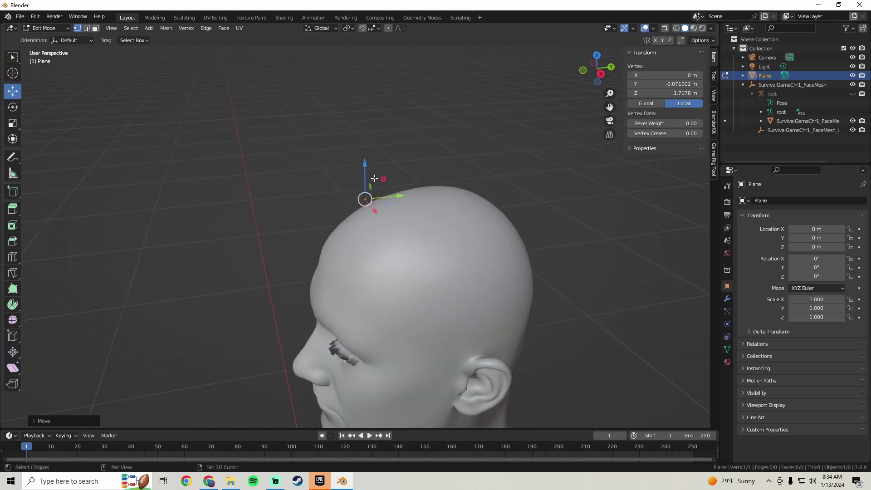
{"action": "scroll", "coordinate": [373, 179], "scroll_direction": "up", "scroll_amount": 4}
{"action": "left_click_drag", "start_coordinate": [371, 127], "coordinate": [373, 136]}
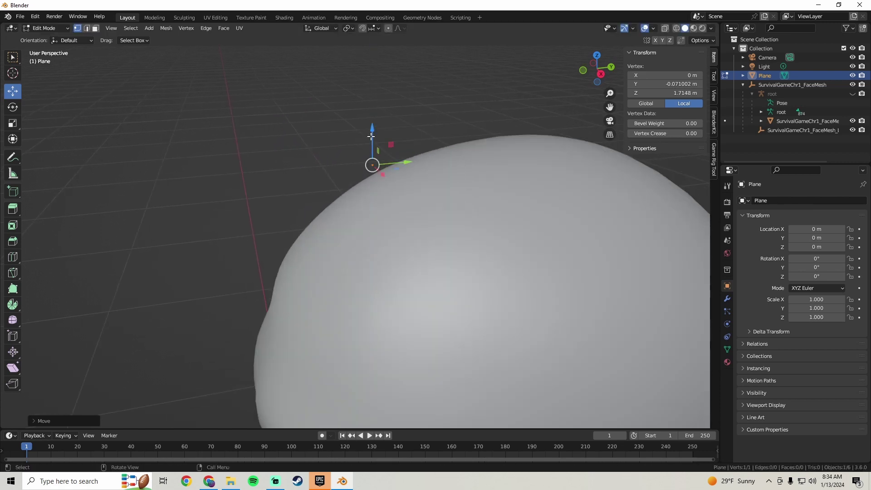
{"action": "middle_click_drag", "start_coordinate": [373, 137], "coordinate": [355, 150]}
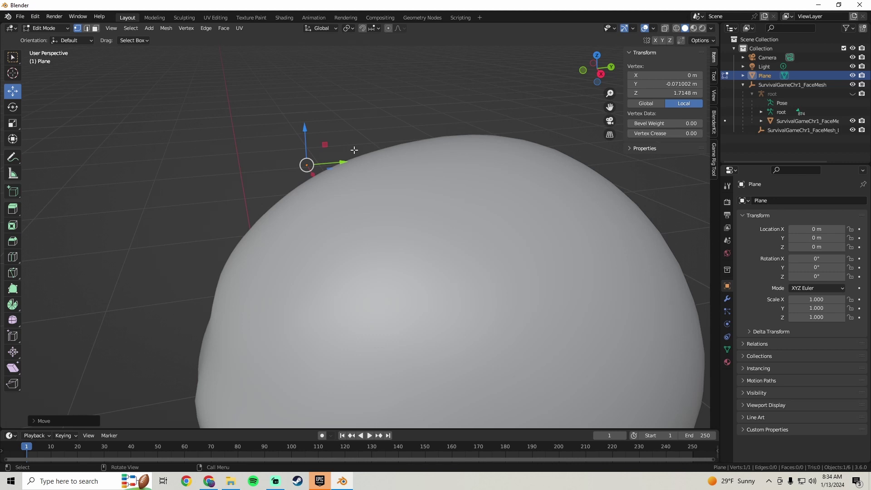
Step: Extrude the vertex straight up along Z twice, to about 1.762 m and 1.806 m, forming a two-segment strand
{"action": "key", "text": "e"}
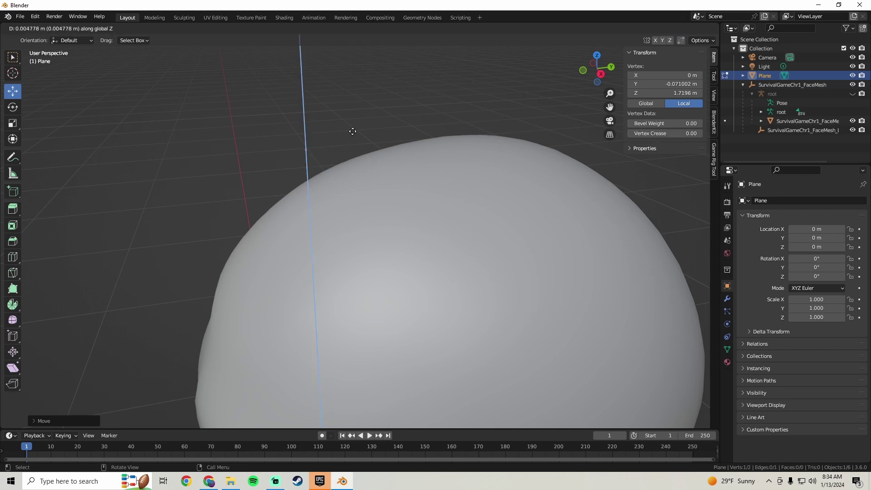
{"action": "left_click", "coordinate": [345, 396]}
{"action": "scroll", "coordinate": [321, 87], "scroll_direction": "down", "scroll_amount": 4}
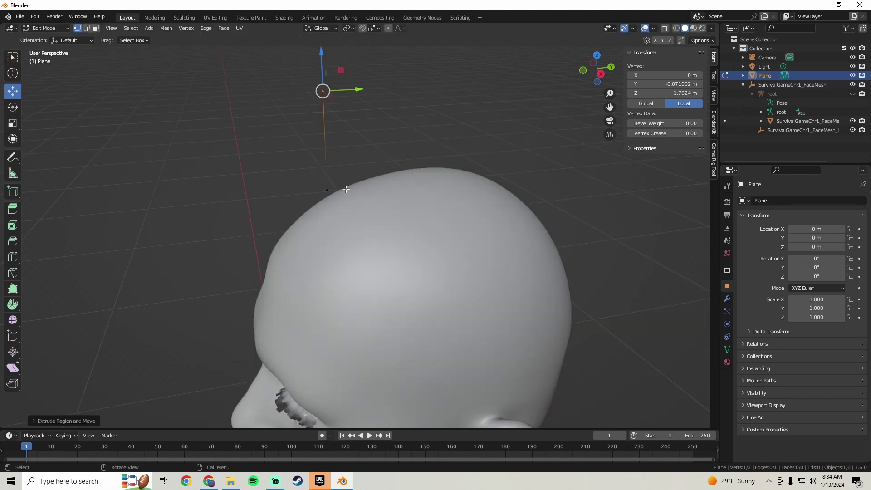
{"action": "key", "text": "s"}
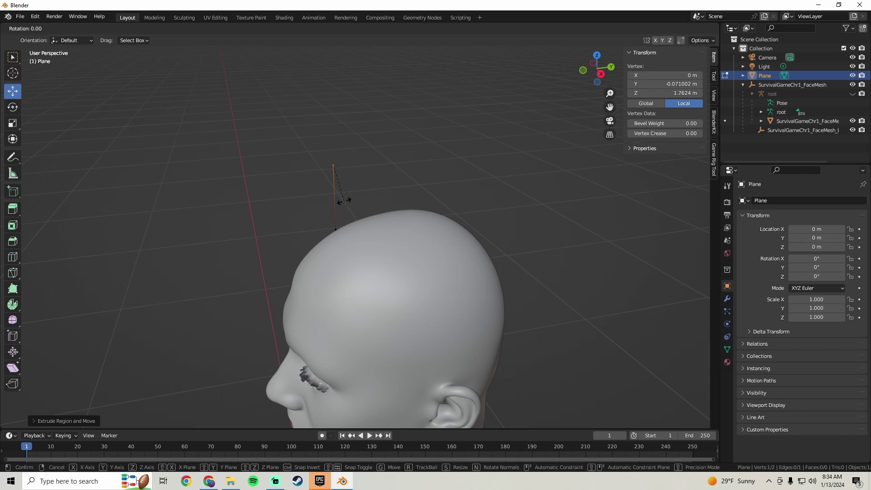
{"action": "left_click", "coordinate": [344, 201]}
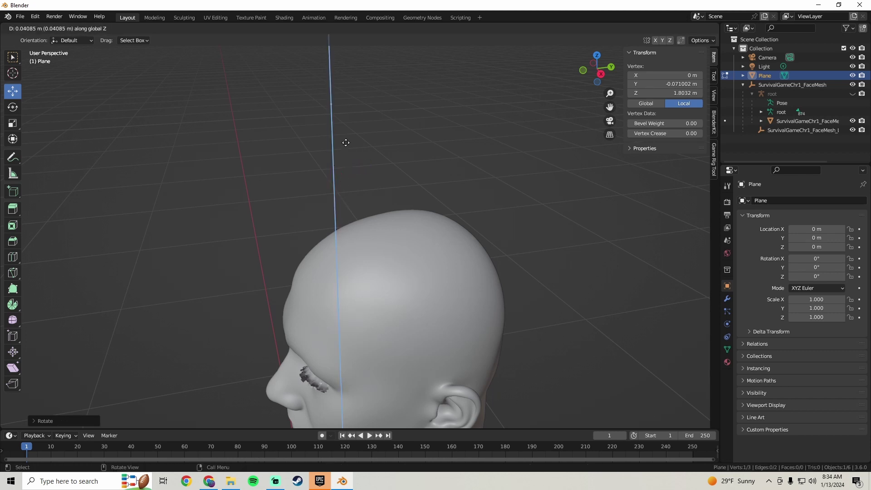
{"action": "left_click", "coordinate": [346, 183]}
Step: Return the strand mesh to Object Mode and enable HairNet's Emit Hair on Self option
{"action": "middle_click_drag", "start_coordinate": [347, 182], "coordinate": [390, 224]}
{"action": "scroll", "coordinate": [393, 231], "scroll_direction": "up", "scroll_amount": 2}
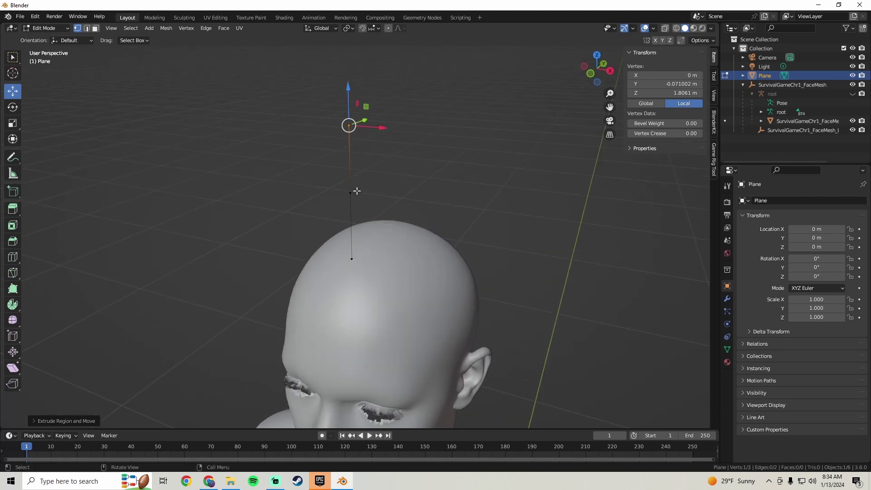
{"action": "key", "text": "Tab"}
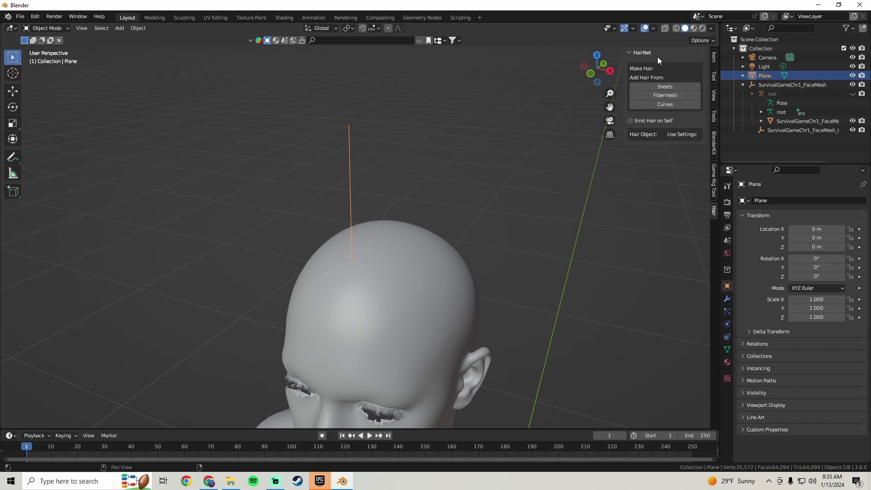
{"action": "left_click", "coordinate": [630, 121]}
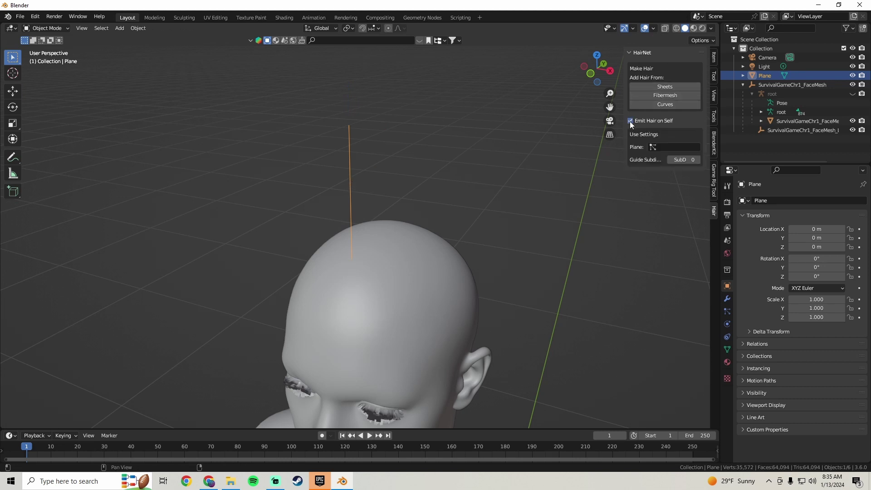
Step: Try generating Fibermesh hair from the vertical strand with HairNet and inspect it from several angles
{"action": "left_click", "coordinate": [660, 95]}
{"action": "middle_click_drag", "start_coordinate": [499, 173], "coordinate": [226, 187]}
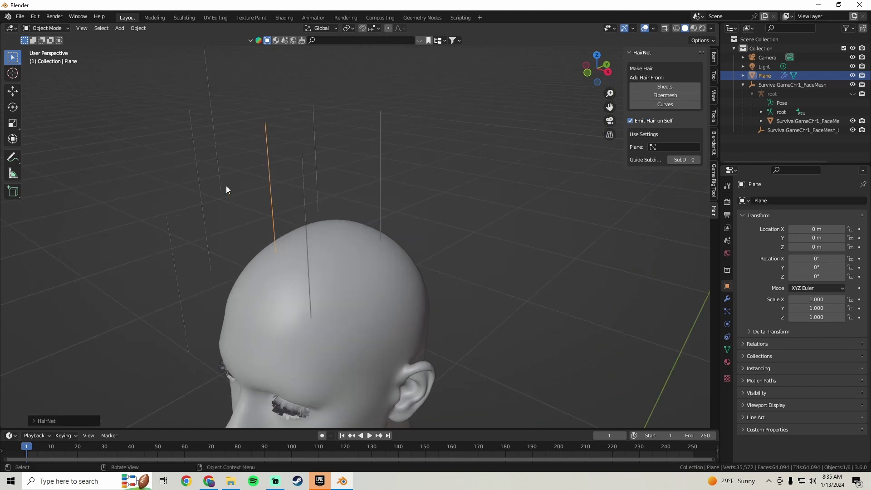
{"action": "middle_click_drag", "start_coordinate": [308, 182], "coordinate": [290, 226]}
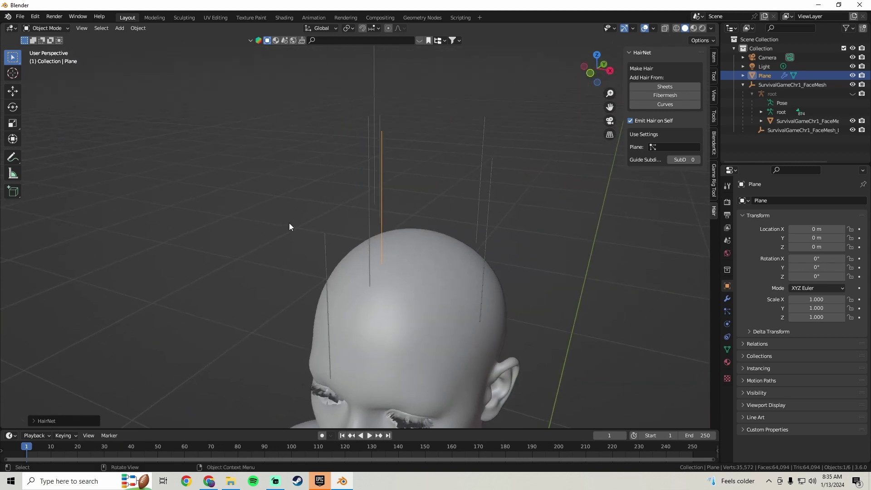
{"action": "middle_click_drag", "start_coordinate": [399, 218], "coordinate": [342, 222]}
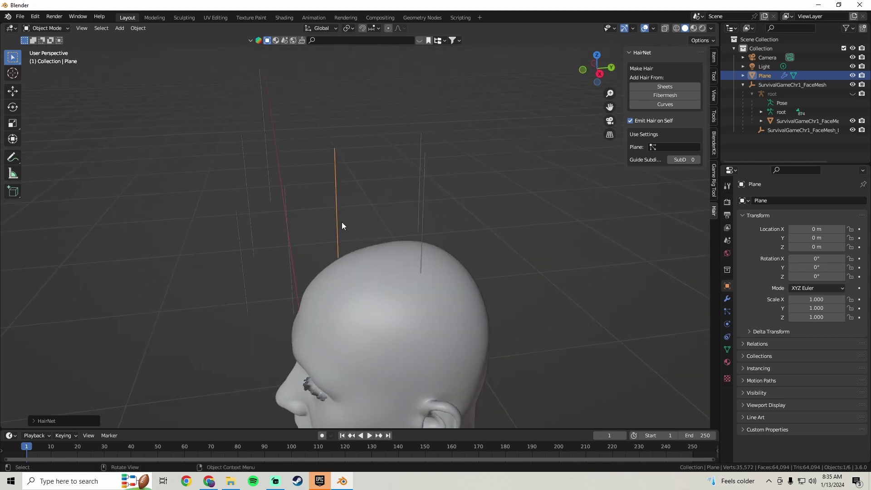
{"action": "middle_click_drag", "start_coordinate": [253, 220], "coordinate": [317, 247]}
Step: Try raising the strand's tip vertex along Z in Edit Mode, undo the move, and return to Object Mode
{"action": "key", "text": "Tab"}
{"action": "left_click", "coordinate": [317, 240]}
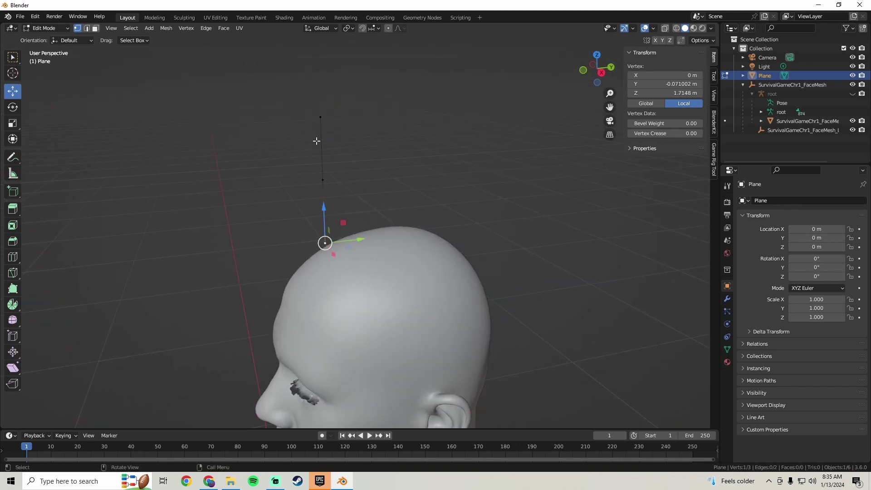
{"action": "middle_click_drag", "start_coordinate": [323, 232], "coordinate": [384, 228]}
{"action": "left_click", "coordinate": [306, 120]}
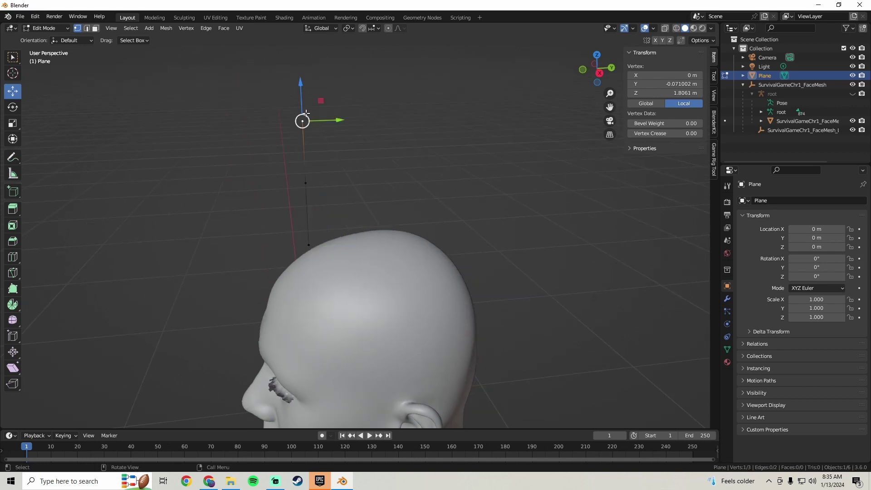
{"action": "left_click_drag", "start_coordinate": [300, 83], "coordinate": [298, 42]}
{"action": "key", "text": "ctrl+z"}
{"action": "key", "text": "Tab"}
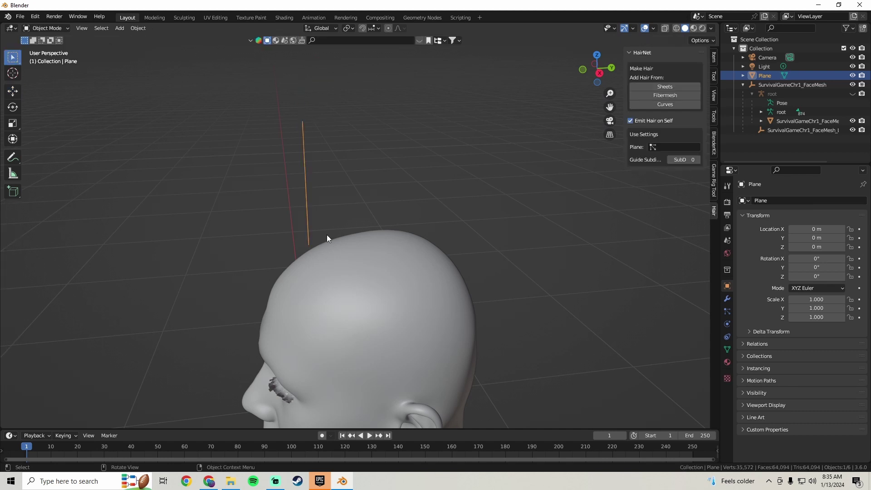
Step: Duplicate the whole strand in Edit Mode and move the copy back along Y to about -0.017 m
{"action": "key", "text": "Tab"}
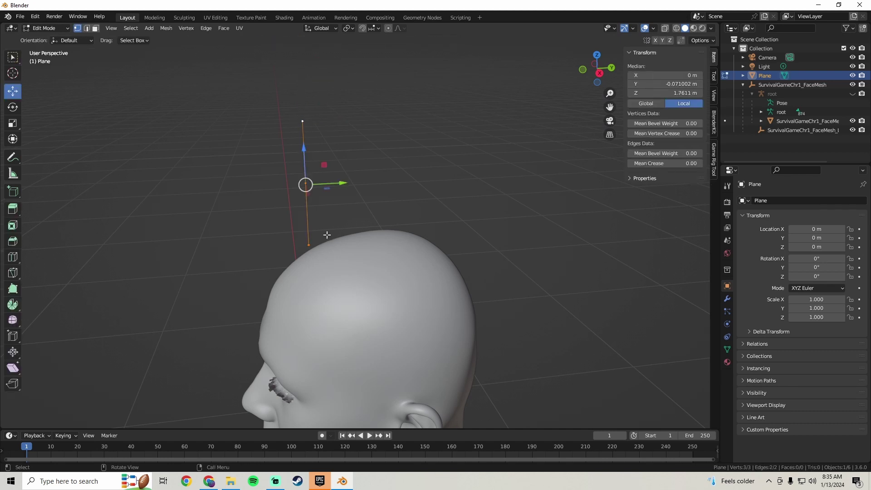
{"action": "key", "text": "shift+d"}
{"action": "right_click", "coordinate": [327, 235]}
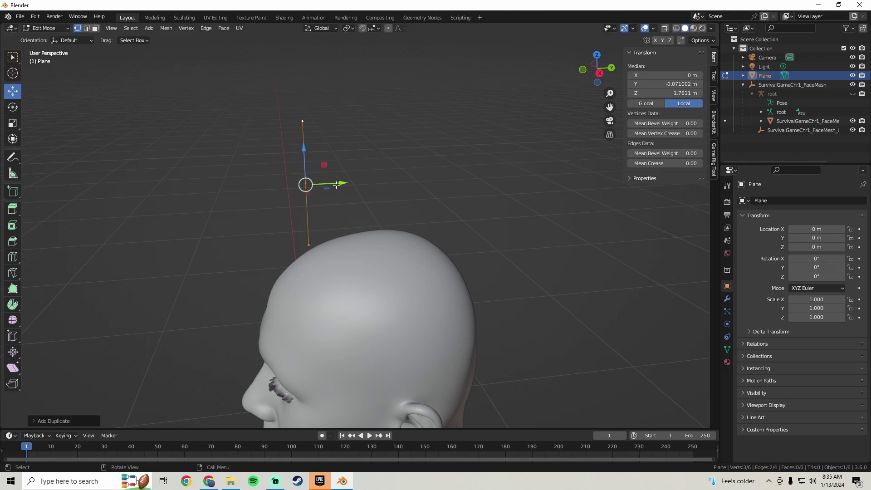
{"action": "left_click_drag", "start_coordinate": [336, 185], "coordinate": [413, 180]}
{"action": "middle_click_drag", "start_coordinate": [437, 218], "coordinate": [420, 212]}
{"action": "middle_click_drag", "start_coordinate": [306, 212], "coordinate": [345, 223]}
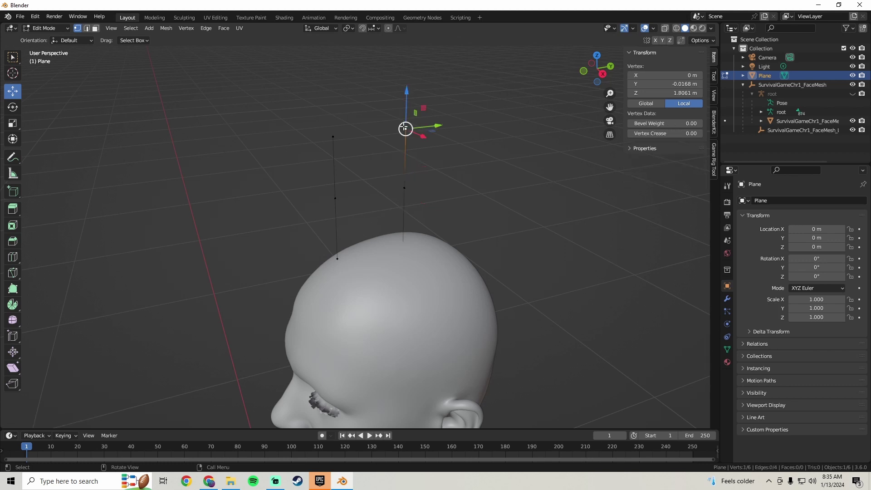
Step: Extrude the copied strand's tip freely to about 1.834 m in Z and undo the extrusion
{"action": "left_click", "coordinate": [405, 128]}
{"action": "key", "text": "e"}
{"action": "left_click", "coordinate": [366, 85]}
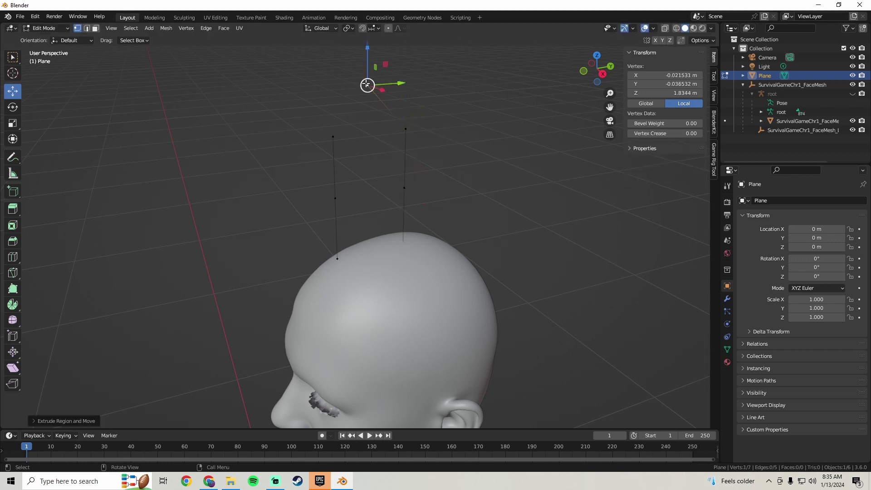
{"action": "key", "text": "ctrl+z"}
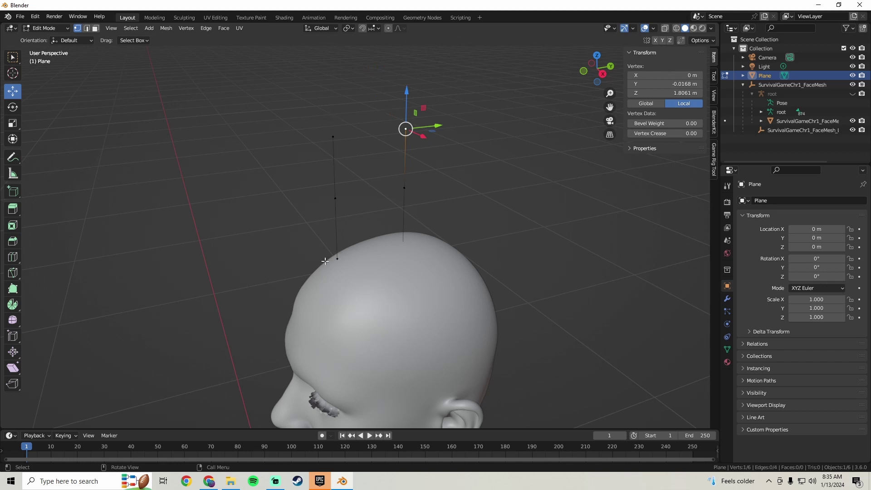
Step: Check the front strand's root and tip vertices and undo the copied strand's move along Y
{"action": "middle_click_drag", "start_coordinate": [338, 210], "coordinate": [325, 234]}
{"action": "left_click", "coordinate": [315, 239]}
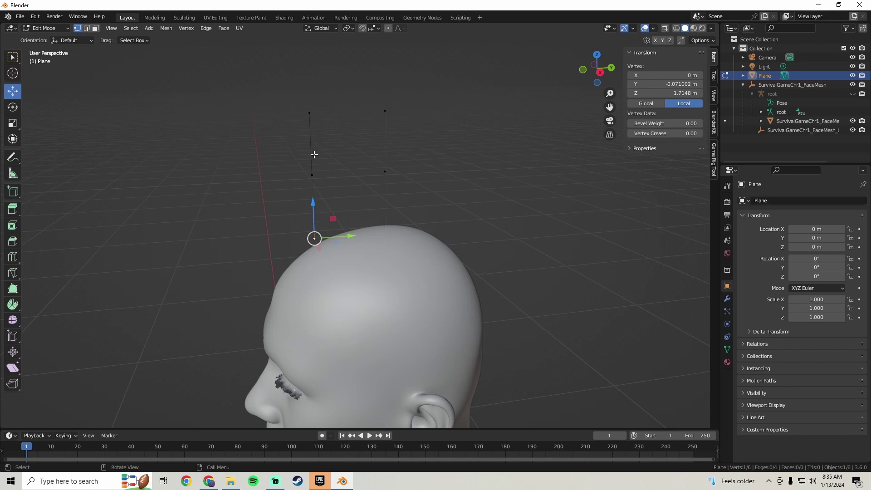
{"action": "left_click", "coordinate": [309, 113]}
{"action": "middle_click_drag", "start_coordinate": [307, 117], "coordinate": [327, 160]}
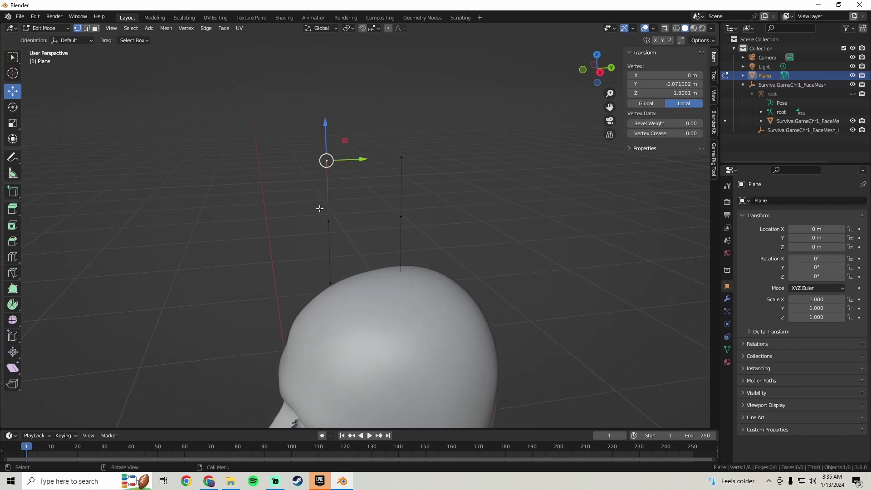
{"action": "middle_click_drag", "start_coordinate": [320, 208], "coordinate": [343, 200]}
{"action": "key", "text": "ctrl+z"}
{"action": "key", "text": "ctrl+z"}
{"action": "key", "text": "ctrl+z"}
{"action": "key", "text": "ctrl+z"}
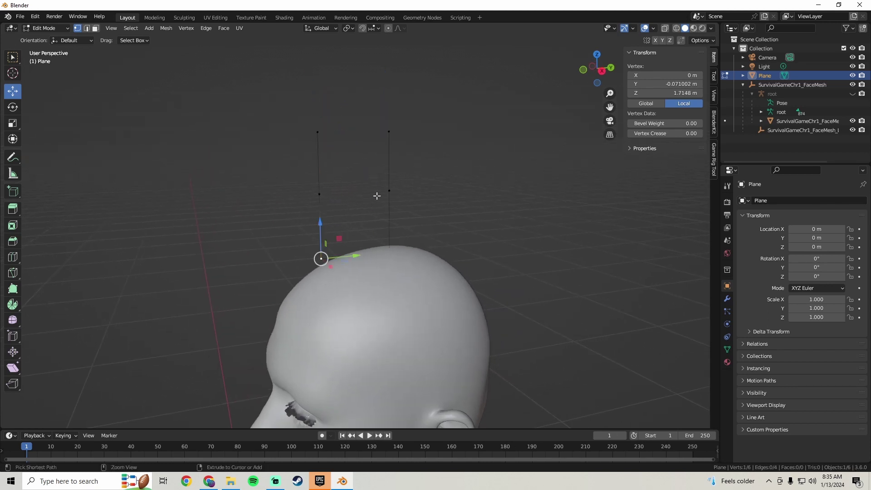
Step: Lower the duplicated strand along Z to a median of about 1.747 m and delete its vertices
{"action": "middle_click_drag", "start_coordinate": [374, 196], "coordinate": [383, 217]}
{"action": "key", "text": "g"}
{"action": "key", "text": "z"}
{"action": "left_click", "coordinate": [345, 208]}
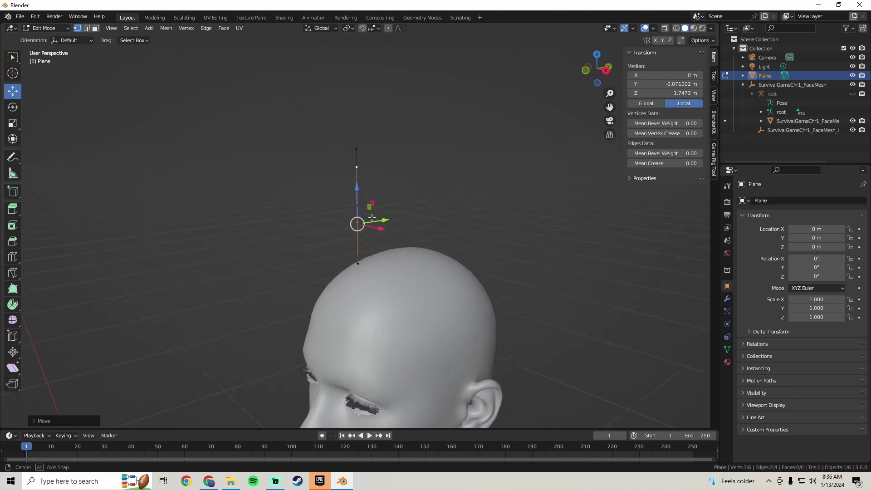
{"action": "left_click_drag", "start_coordinate": [385, 218], "coordinate": [397, 220]}
{"action": "key", "text": "x"}
{"action": "left_click", "coordinate": [403, 221]}
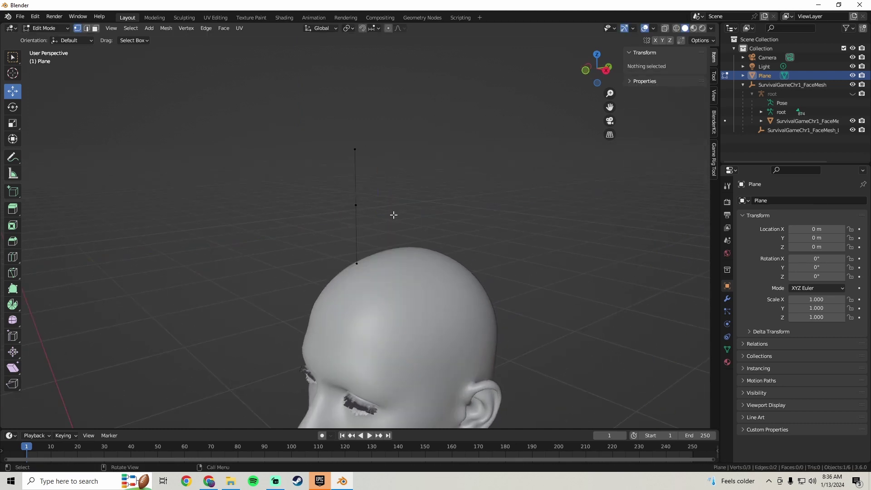
Step: Extend the remaining strand above the scalp with one more vertex so it has four vertices
{"action": "left_click", "coordinate": [355, 205]}
{"action": "key", "text": "ctrl+l"}
{"action": "middle_click_drag", "start_coordinate": [356, 204], "coordinate": [360, 210]}
{"action": "left_click_drag", "start_coordinate": [361, 210], "coordinate": [347, 210]}
{"action": "left_click_drag", "start_coordinate": [323, 178], "coordinate": [317, 81]}
{"action": "left_click", "coordinate": [316, 182]}
{"action": "right_click", "coordinate": [316, 139]}
{"action": "right_click", "coordinate": [317, 81]}
{"action": "middle_click_drag", "start_coordinate": [345, 191], "coordinate": [339, 244]}
Step: Bend the strand toward the back of the scalp, placing its third vertex at about -0.034 m in Y and 1.738 m in Z
{"action": "left_click", "coordinate": [339, 245]}
{"action": "left_click_drag", "start_coordinate": [343, 218], "coordinate": [344, 214]}
{"action": "mouse_move", "coordinate": [343, 214]}
{"action": "middle_mouse_down"}
{"action": "mouse_move", "coordinate": [377, 206]}
{"action": "mouse_move", "coordinate": [345, 210]}
{"action": "middle_mouse_up"}
{"action": "left_click", "coordinate": [329, 202]}
{"action": "left_click_drag", "start_coordinate": [356, 203], "coordinate": [396, 204]}
{"action": "left_click_drag", "start_coordinate": [362, 172], "coordinate": [414, 165]}
{"action": "left_click", "coordinate": [323, 149]}
{"action": "left_click_drag", "start_coordinate": [384, 114], "coordinate": [402, 174]}
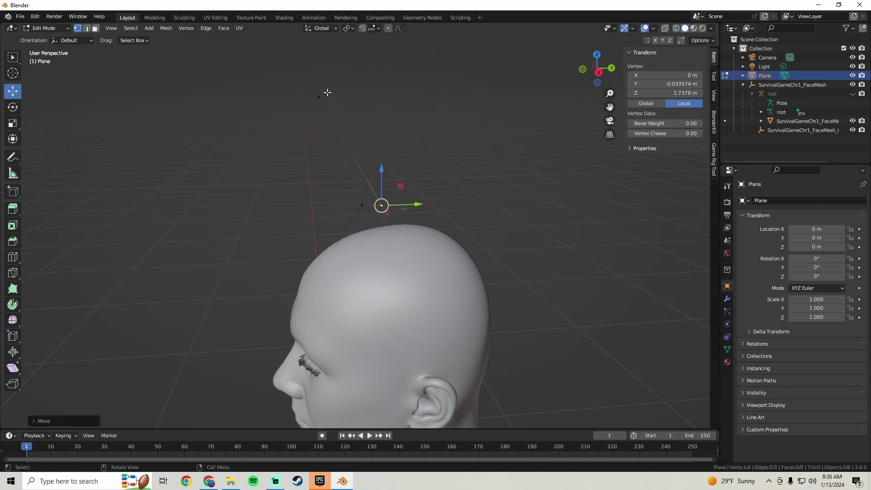
Step: Move the strand's tip vertex back to about 0.043 m in Y and lower it along Z close to the scalp
{"action": "key", "text": "g"}
{"action": "key", "text": "y"}
{"action": "left_click", "coordinate": [514, 130]}
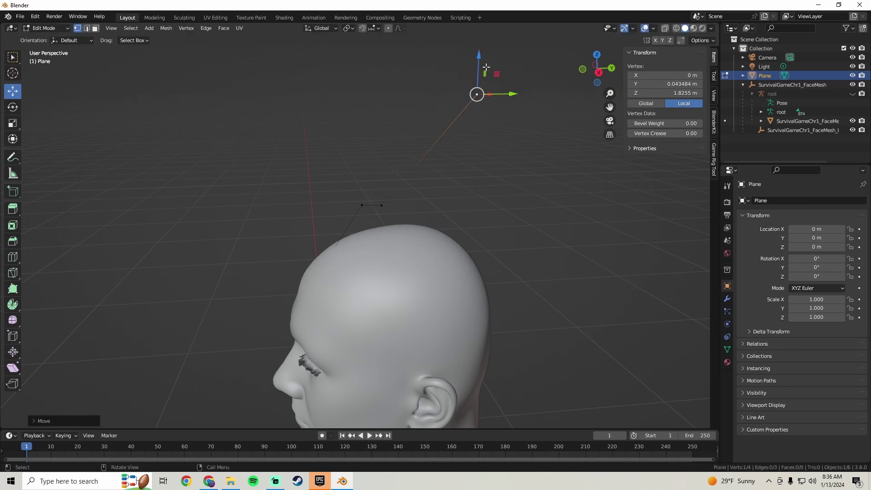
{"action": "key", "text": "g"}
{"action": "key", "text": "z"}
{"action": "left_click", "coordinate": [513, 183]}
Step: Adjust the strand's vertices to follow the scalp curve, with the second vertex at about -0.071 m in Y and 1.72 m in Z
{"action": "key", "text": "g"}
{"action": "key", "text": "y"}
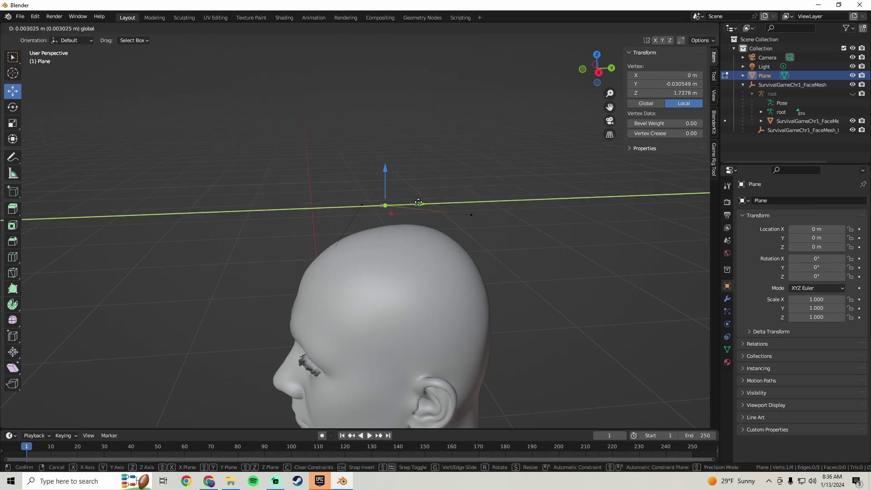
{"action": "left_click", "coordinate": [419, 205]}
{"action": "middle_click_drag", "start_coordinate": [420, 205], "coordinate": [365, 231]}
{"action": "key", "text": "g"}
{"action": "left_click", "coordinate": [412, 224]}
{"action": "left_click_drag", "start_coordinate": [363, 229], "coordinate": [393, 172]}
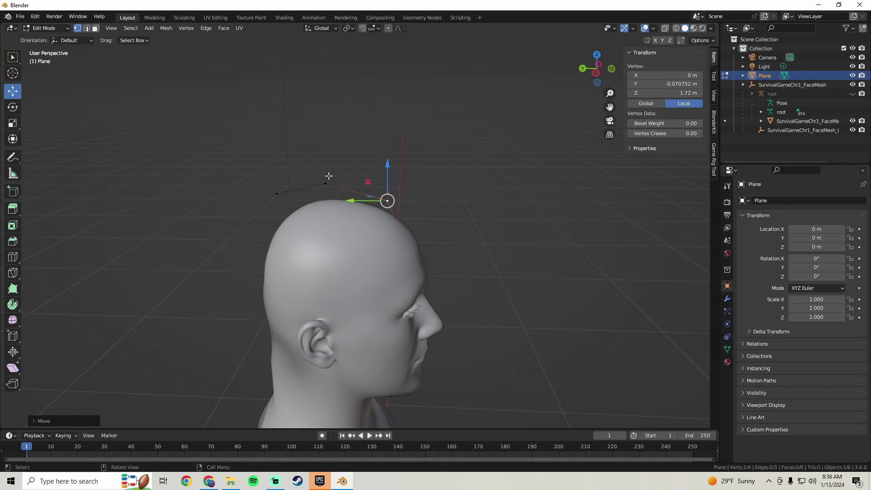
{"action": "left_click_drag", "start_coordinate": [326, 179], "coordinate": [283, 194]}
{"action": "middle_click_drag", "start_coordinate": [369, 199], "coordinate": [365, 223]}
Step: Return to Object Mode and generate Fibermesh hair from the curved strand with HairNet, inspecting it around the head
{"action": "key", "text": "Tab"}
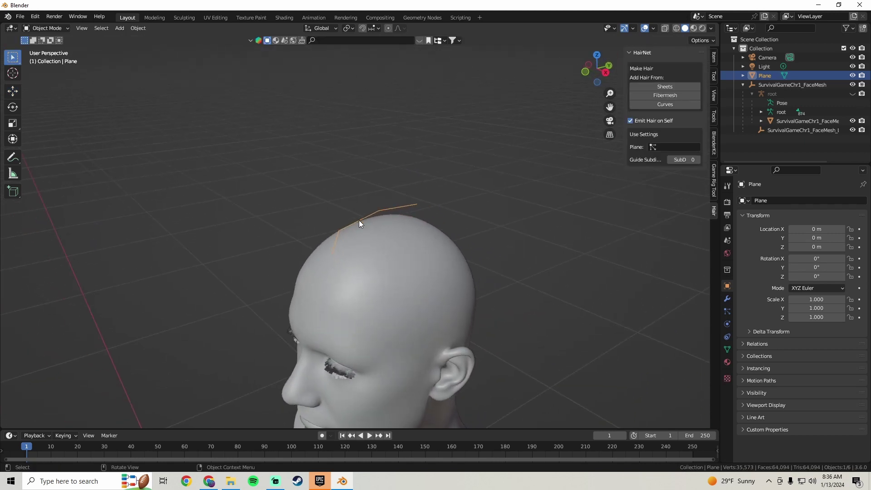
{"action": "left_click", "coordinate": [663, 96]}
{"action": "middle_click_drag", "start_coordinate": [346, 213], "coordinate": [453, 214]}
{"action": "middle_click_drag", "start_coordinate": [371, 137], "coordinate": [190, 211]}
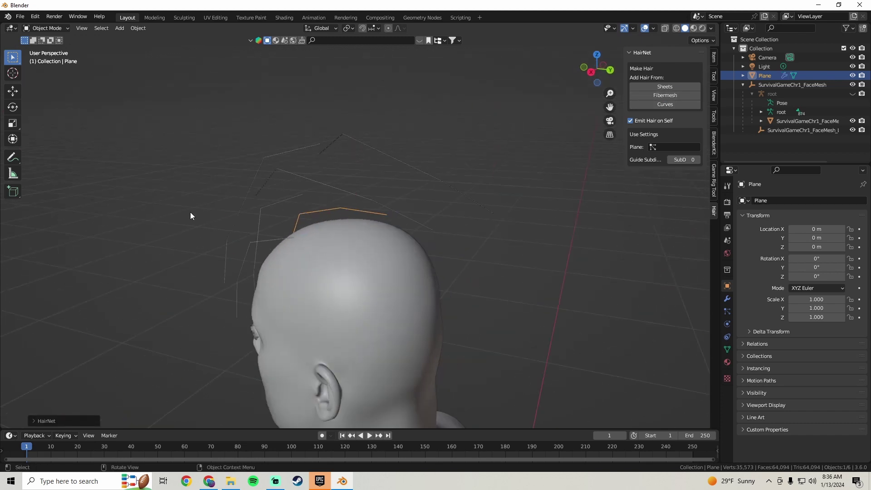
{"action": "middle_click_drag", "start_coordinate": [292, 200], "coordinate": [417, 214]}
Step: Create a new material on the strand mesh and set its base color to black
{"action": "left_click", "coordinate": [728, 360]}
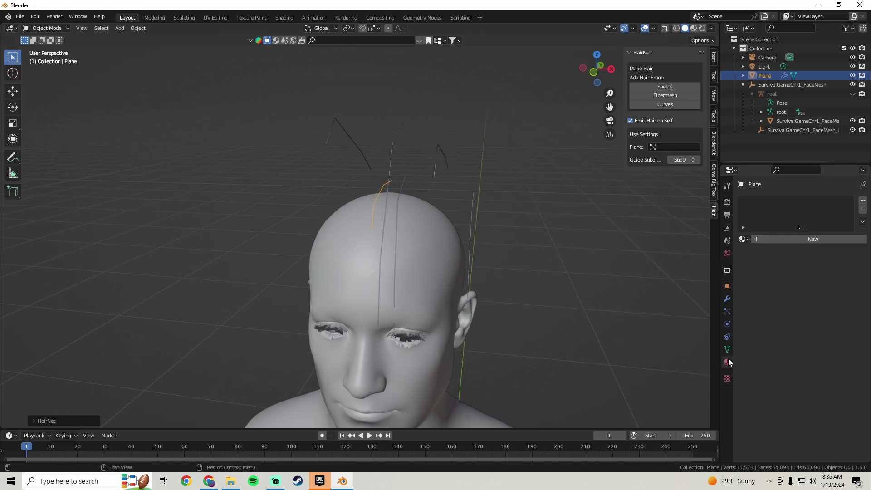
{"action": "left_click", "coordinate": [776, 237]}
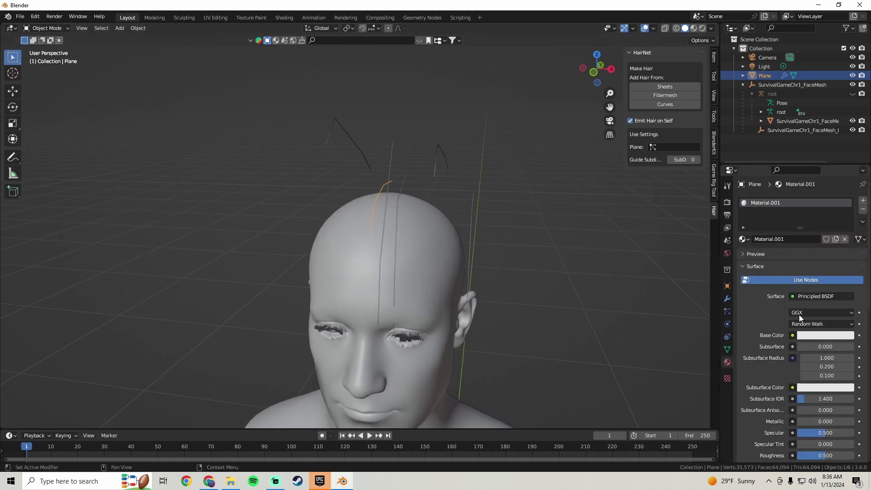
{"action": "left_click", "coordinate": [817, 336]}
{"action": "left_click_drag", "start_coordinate": [848, 257], "coordinate": [847, 272]}
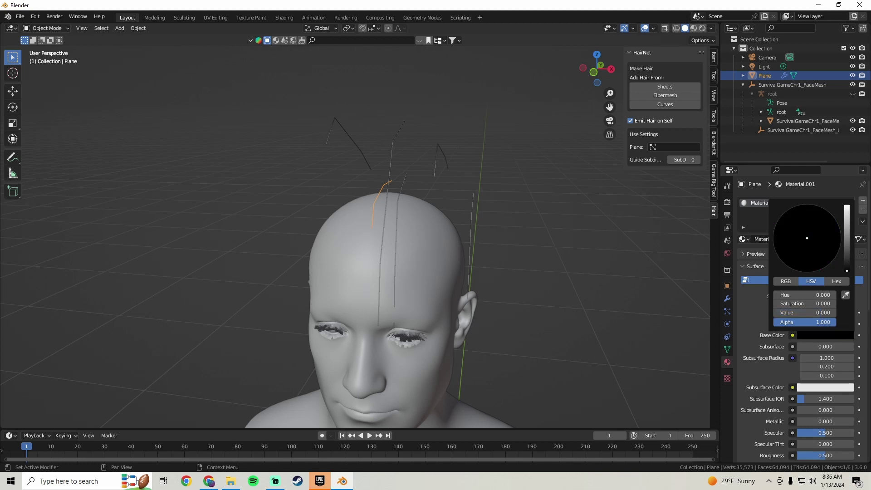
Step: Switch the viewport to Material Preview shading and inspect the hair strands on the head
{"action": "middle_click_drag", "start_coordinate": [529, 161], "coordinate": [610, 85]}
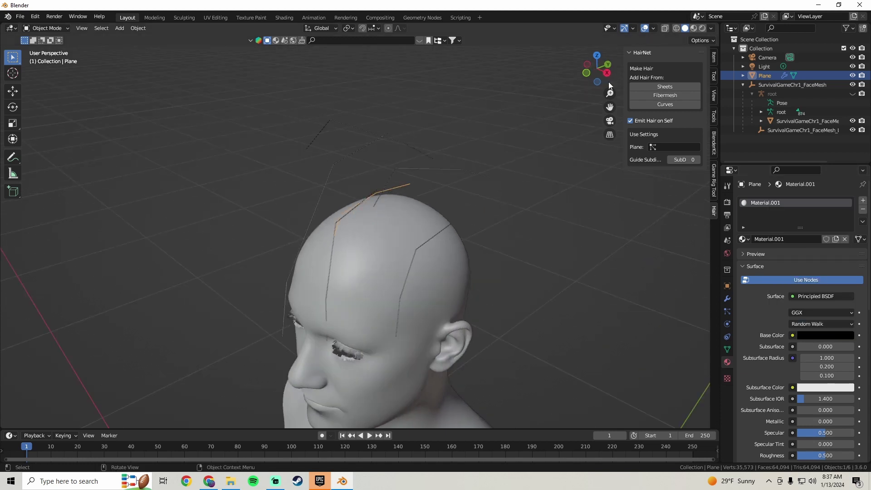
{"action": "left_click", "coordinate": [695, 29]}
{"action": "mouse_move", "coordinate": [313, 229]}
{"action": "middle_mouse_down"}
{"action": "mouse_move", "coordinate": [455, 212]}
{"action": "mouse_move", "coordinate": [276, 213]}
{"action": "mouse_move", "coordinate": [277, 226]}
{"action": "mouse_move", "coordinate": [455, 226]}
{"action": "mouse_move", "coordinate": [412, 182]}
{"action": "mouse_move", "coordinate": [327, 189]}
{"action": "mouse_move", "coordinate": [307, 218]}
{"action": "middle_mouse_up"}
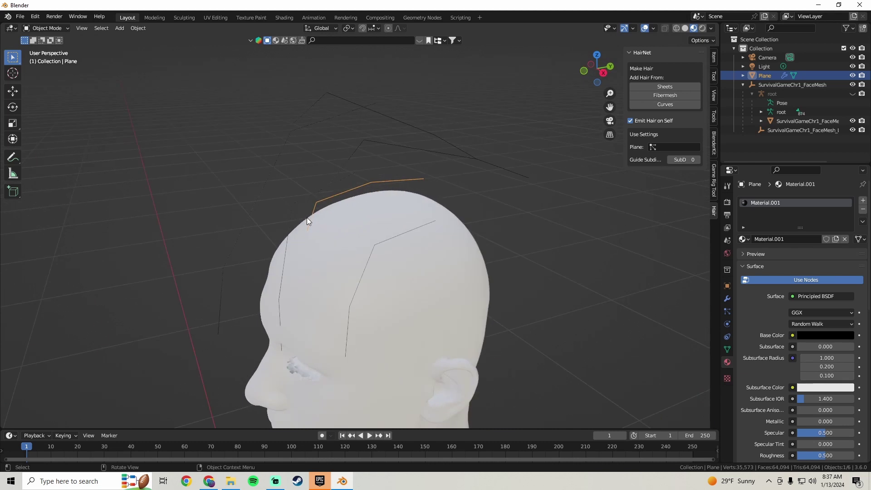
{"action": "middle_click_drag", "start_coordinate": [429, 184], "coordinate": [410, 195]}
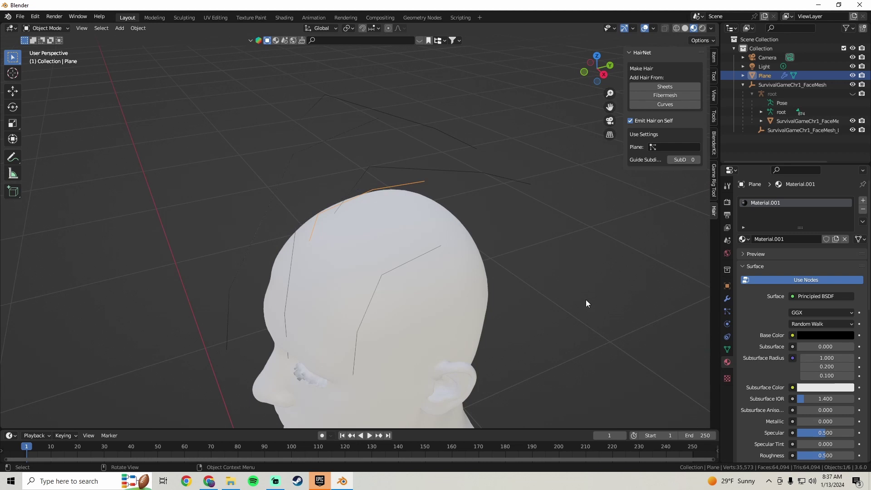
Step: Open the strand's particle settings and expand the Hair Dynamics, Render, Viewport Display and Children sections for review
{"action": "left_click", "coordinate": [727, 312]}
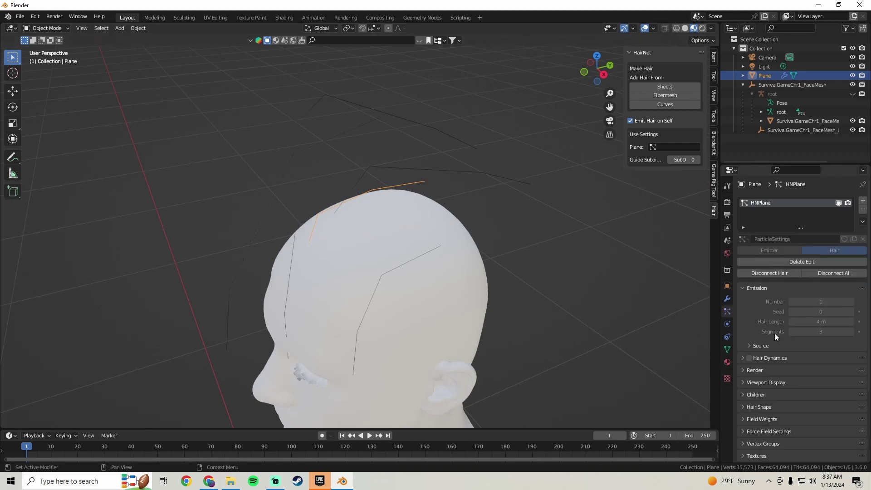
{"action": "scroll", "coordinate": [775, 333], "scroll_direction": "down", "scroll_amount": 3}
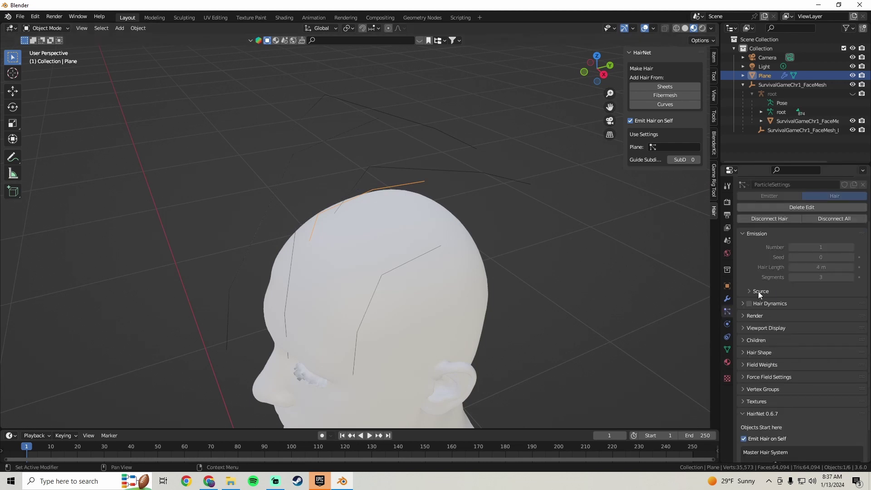
{"action": "scroll", "coordinate": [760, 338], "scroll_direction": "down", "scroll_amount": 3}
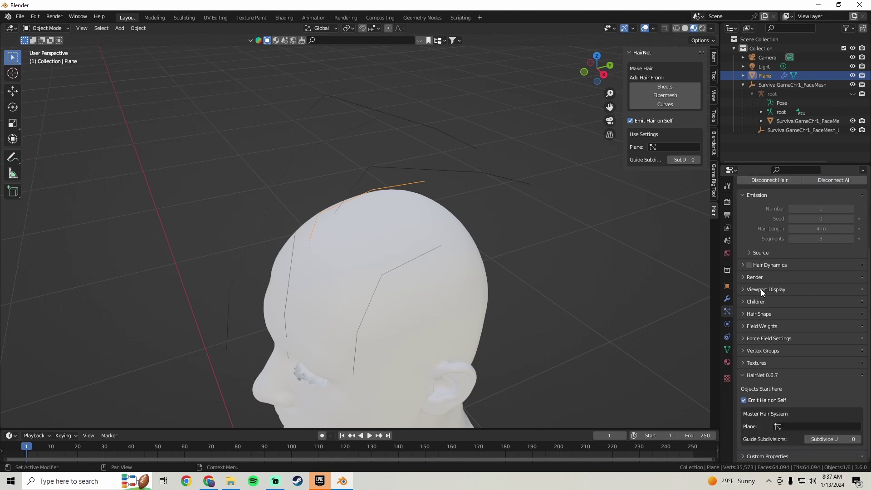
{"action": "left_click", "coordinate": [743, 288]}
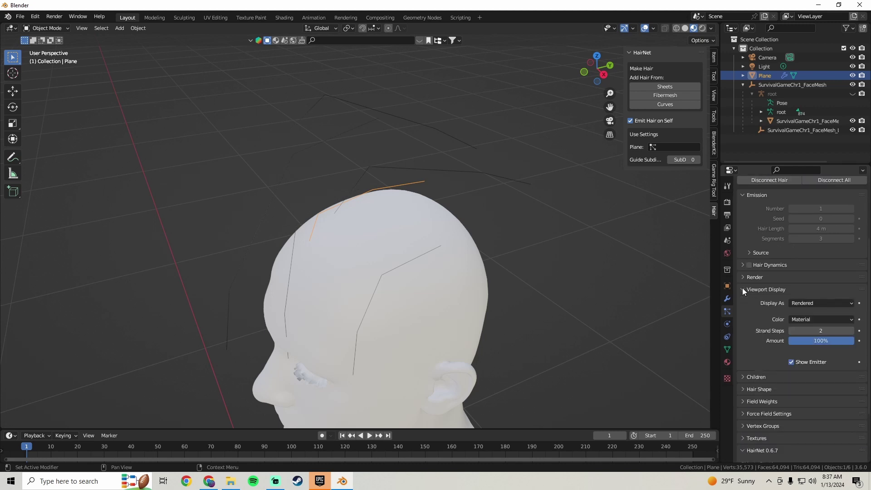
{"action": "left_click", "coordinate": [742, 275]}
{"action": "left_click", "coordinate": [743, 266]}
{"action": "scroll", "coordinate": [771, 251], "scroll_direction": "down", "scroll_amount": 5}
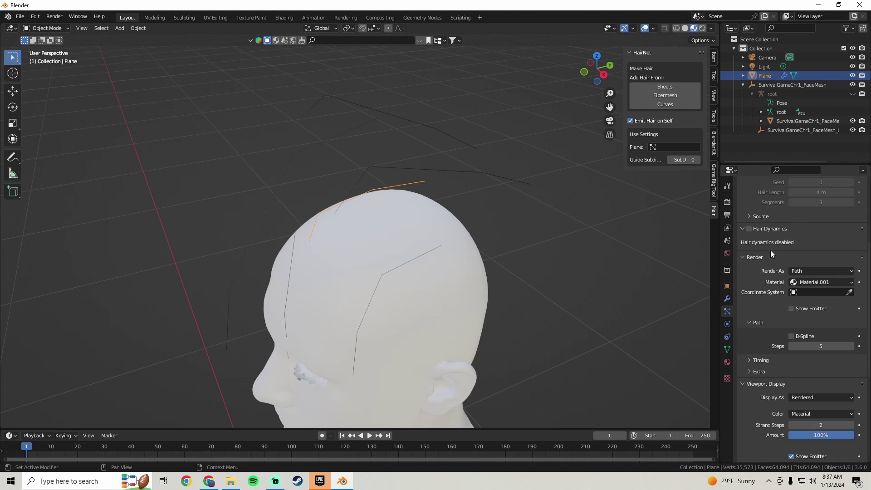
{"action": "scroll", "coordinate": [769, 268], "scroll_direction": "up", "scroll_amount": 1}
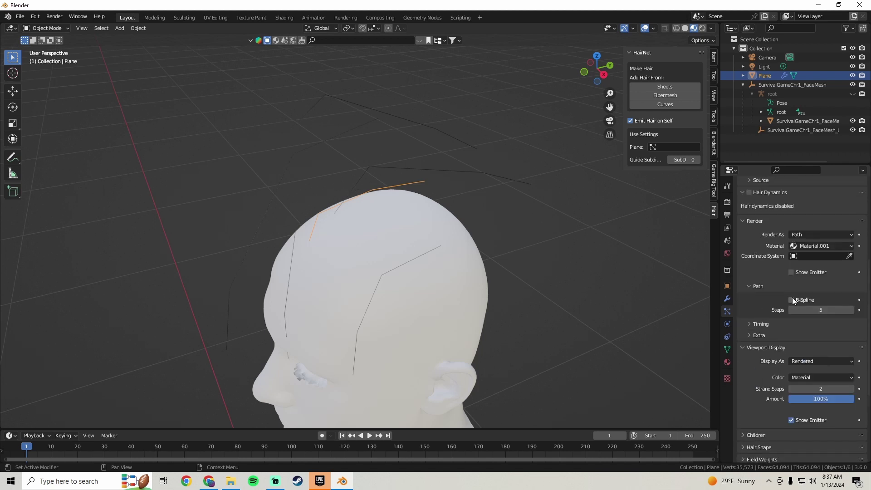
{"action": "scroll", "coordinate": [758, 281], "scroll_direction": "down", "scroll_amount": 6}
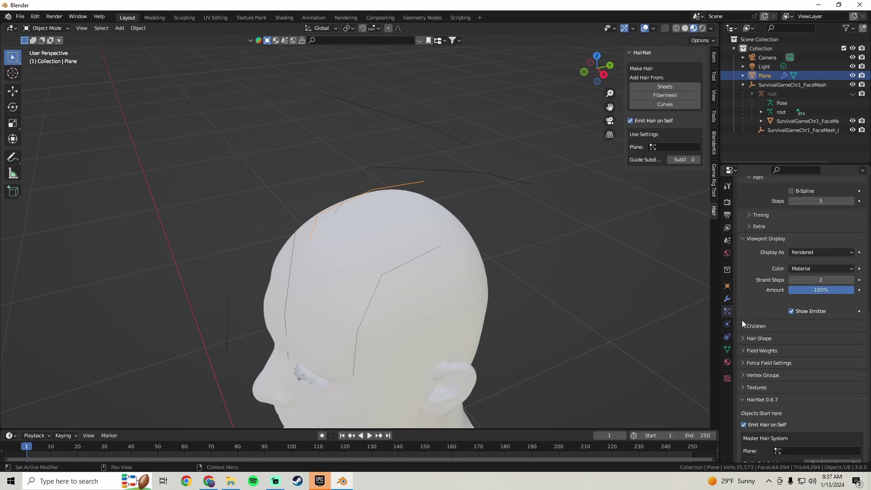
{"action": "left_click", "coordinate": [744, 326]}
{"action": "scroll", "coordinate": [761, 309], "scroll_direction": "up", "scroll_amount": 2}
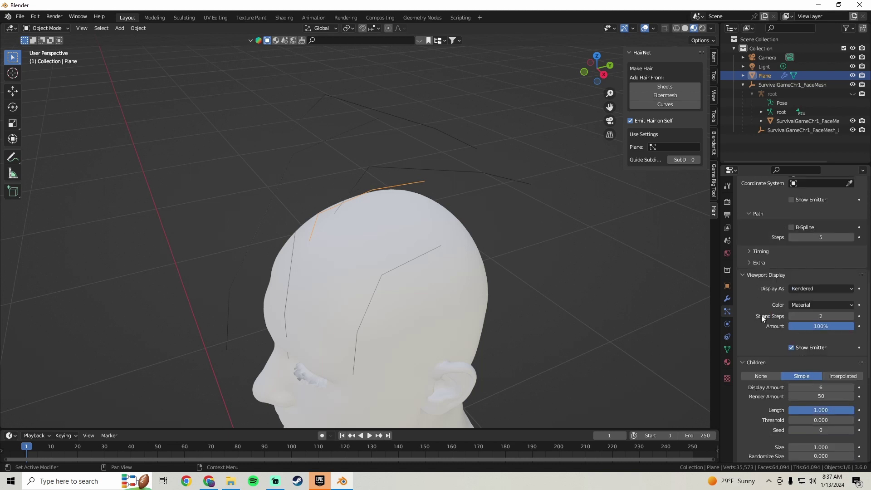
Step: Set the hair's viewport display strand steps to 3
{"action": "left_click", "coordinate": [766, 275]}
{"action": "left_click", "coordinate": [769, 276]}
{"action": "left_click", "coordinate": [826, 318]}
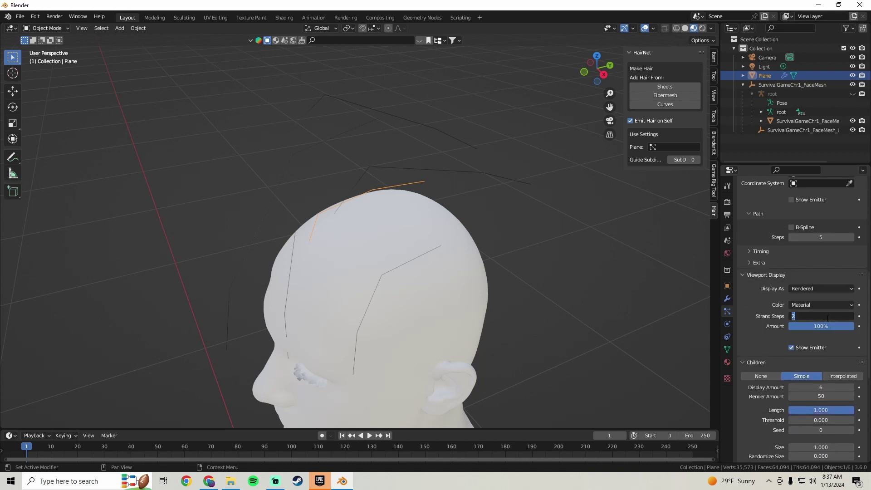
{"action": "type", "text": "3"}
{"action": "key", "text": "Return"}
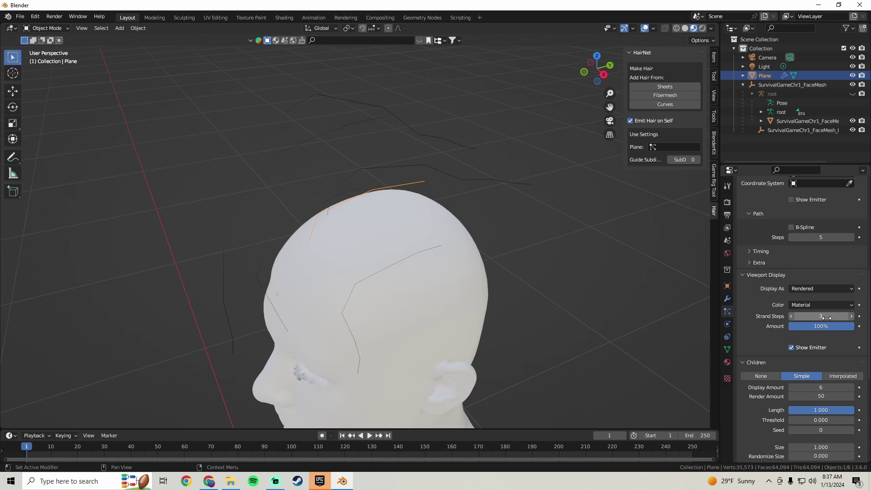
{"action": "left_click", "coordinate": [827, 318]}
{"action": "key", "text": "Return"}
{"action": "left_click", "coordinate": [827, 317]}
{"action": "type", "text": "3"}
{"action": "key", "text": "Return"}
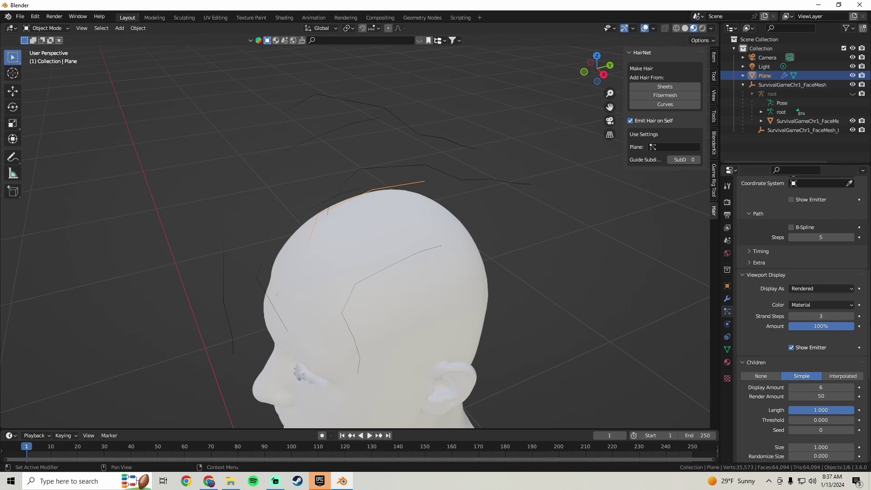
Step: Enable B-Spline interpolation for the hair's render path and set its path steps to 3
{"action": "left_click", "coordinate": [792, 227]}
{"action": "left_click", "coordinate": [807, 237]}
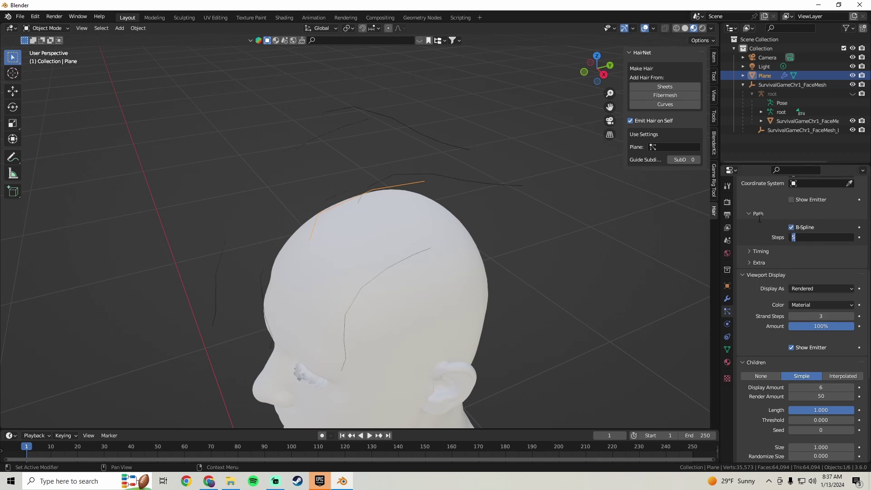
{"action": "key", "text": "Return"}
{"action": "left_click", "coordinate": [817, 236]}
{"action": "type", "text": "3"}
{"action": "key", "text": "Return"}
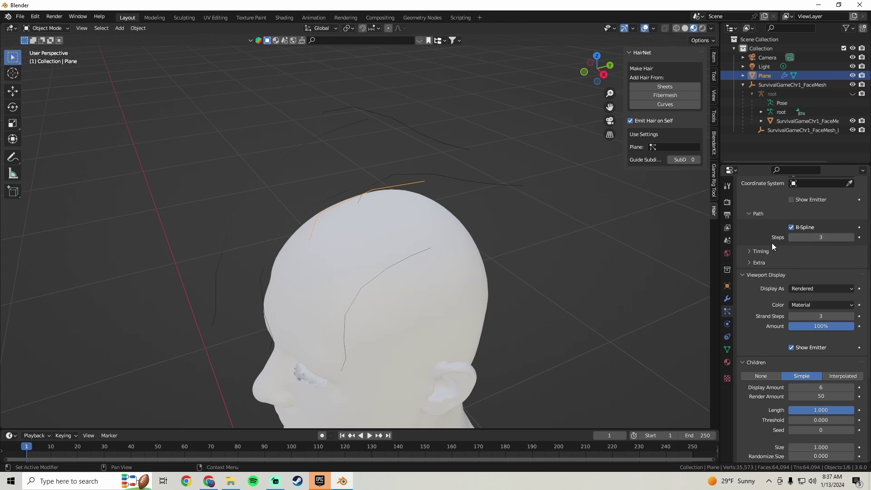
Step: Compare the strands with and without B-Spline, keep it enabled, and set the render path steps to 5
{"action": "left_click", "coordinate": [792, 227]}
{"action": "left_click", "coordinate": [792, 227]}
{"action": "left_click", "coordinate": [792, 227]}
{"action": "left_click", "coordinate": [792, 228]}
{"action": "left_click", "coordinate": [792, 227]}
{"action": "left_click", "coordinate": [791, 227]}
{"action": "left_click", "coordinate": [821, 237]}
{"action": "key", "text": "Return"}
{"action": "left_click", "coordinate": [792, 227]}
{"action": "left_click", "coordinate": [792, 227]}
{"action": "middle_click_drag", "start_coordinate": [477, 200], "coordinate": [395, 205]}
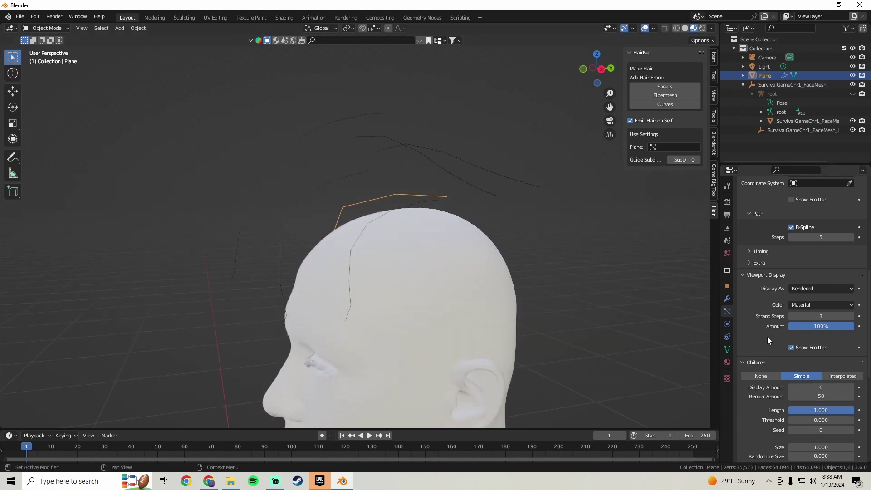
Step: Set the simple children's display amount to 2000 and inspect the hair from the side of the head
{"action": "left_click", "coordinate": [792, 348]}
{"action": "scroll", "coordinate": [780, 292], "scroll_direction": "up", "scroll_amount": 3}
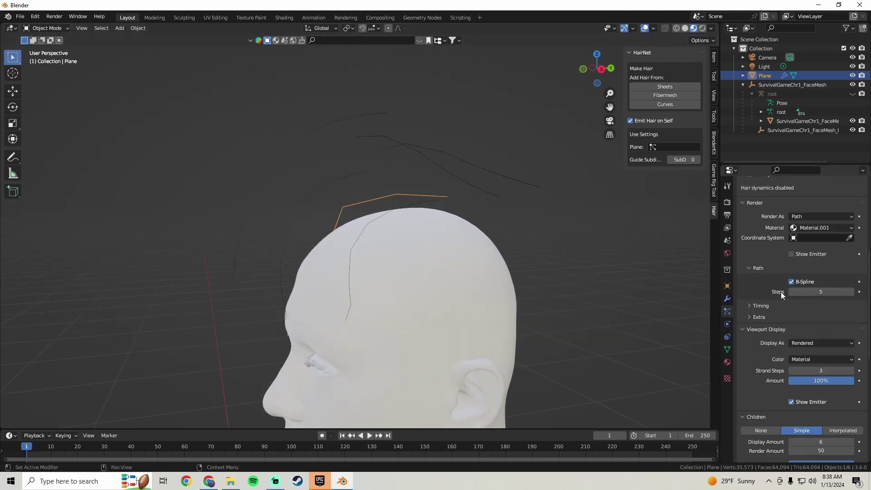
{"action": "scroll", "coordinate": [759, 281], "scroll_direction": "down", "scroll_amount": 9}
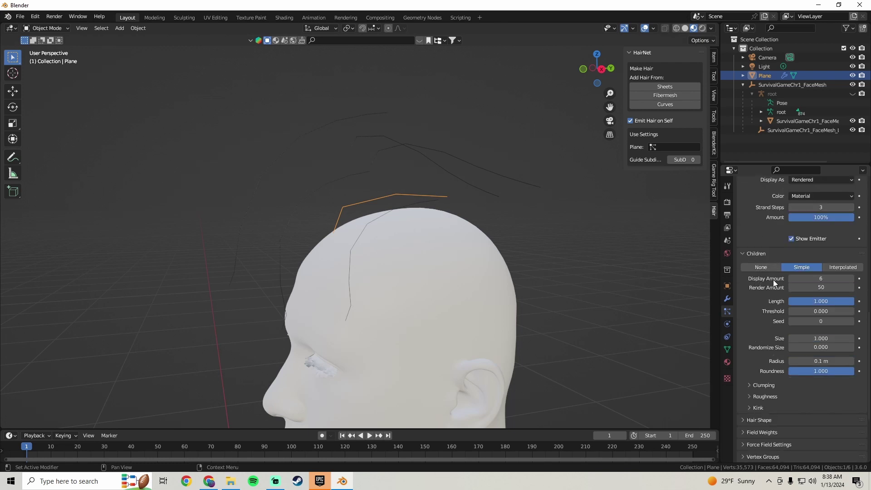
{"action": "left_click", "coordinate": [824, 279]}
{"action": "type", "text": "00"}
{"action": "key", "text": "Return"}
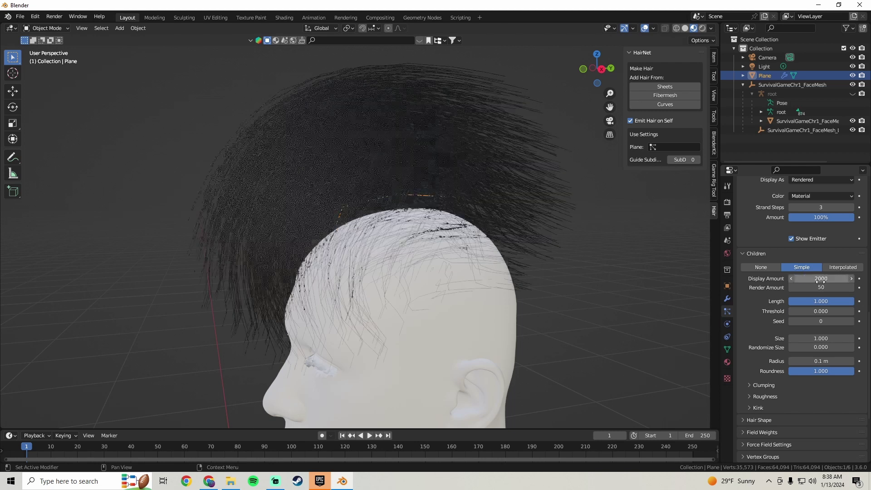
{"action": "middle_click_drag", "start_coordinate": [345, 182], "coordinate": [350, 246]}
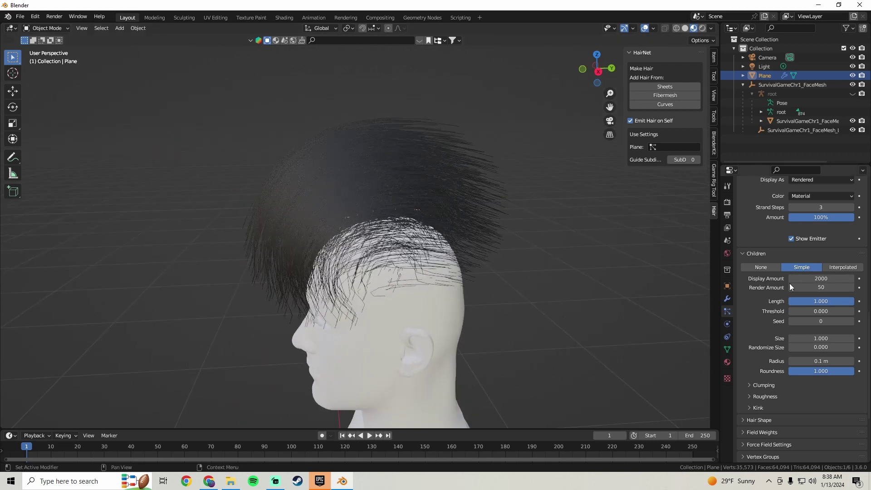
Step: Try lower display amounts of 100 and 200 for the child hairs
{"action": "left_click", "coordinate": [837, 279]}
{"action": "key", "text": "Return"}
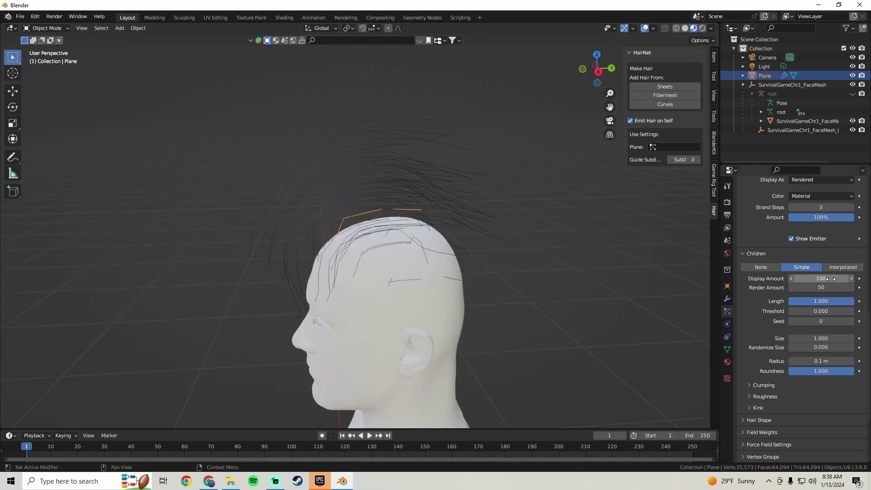
{"action": "left_click", "coordinate": [822, 286]}
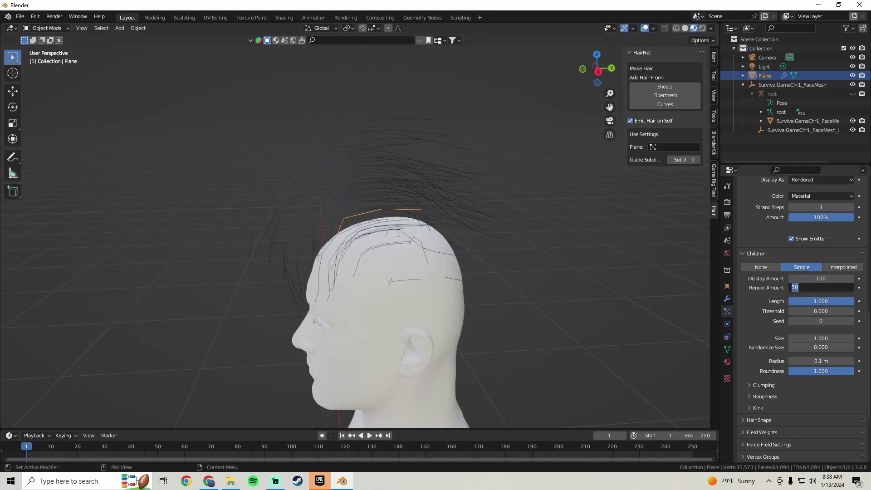
{"action": "key", "text": "Return"}
{"action": "left_click", "coordinate": [818, 278]}
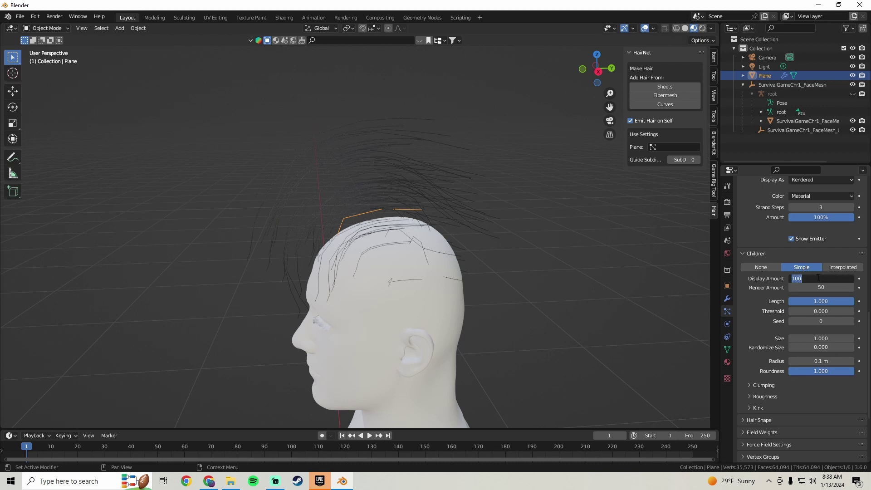
{"action": "type", "text": "200"}
{"action": "key", "text": "Return"}
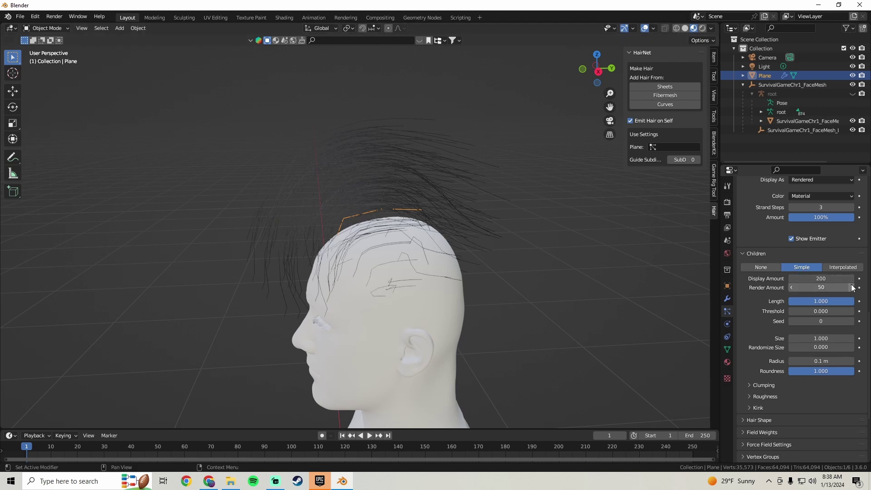
Step: Restore the children's display amount to 2000 and inspect the hair from the front of the head
{"action": "left_click", "coordinate": [822, 281]}
{"action": "type", "text": "0"}
{"action": "key", "text": "Return"}
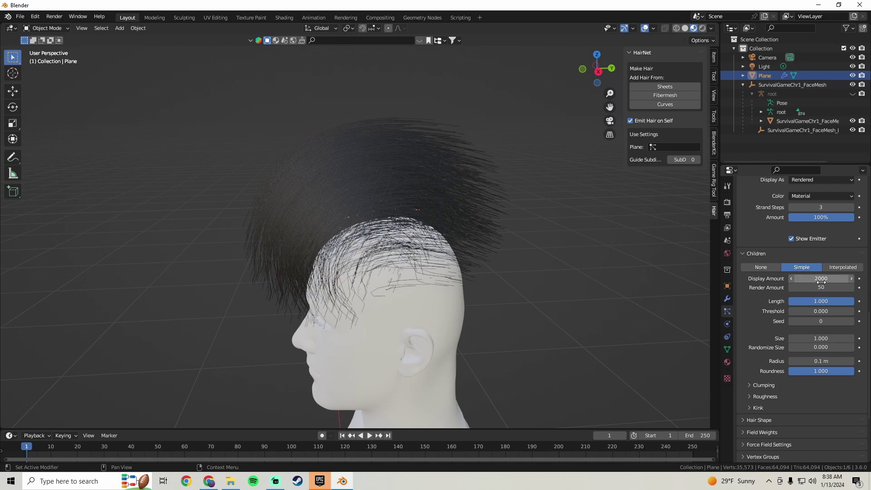
{"action": "middle_click_drag", "start_coordinate": [332, 135], "coordinate": [428, 144]}
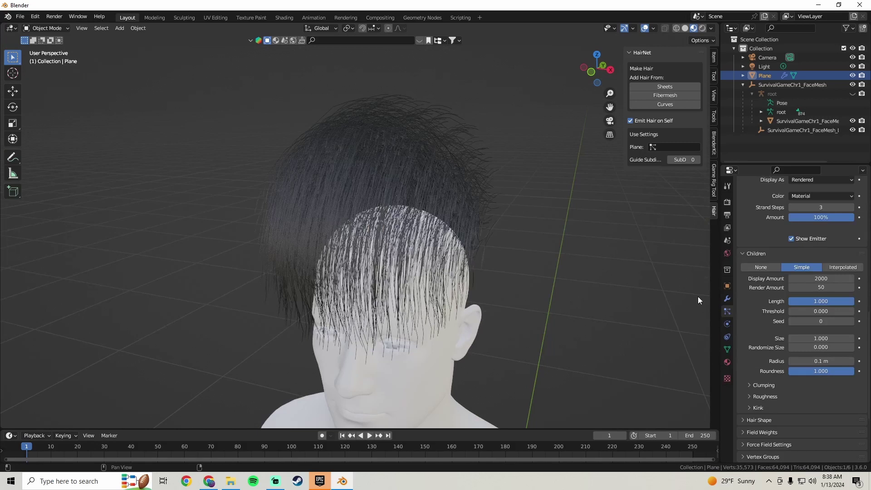
Step: Test different child hair length, seed and size values, reverting each change
{"action": "left_click", "coordinate": [823, 289]}
{"action": "left_click", "coordinate": [753, 306]}
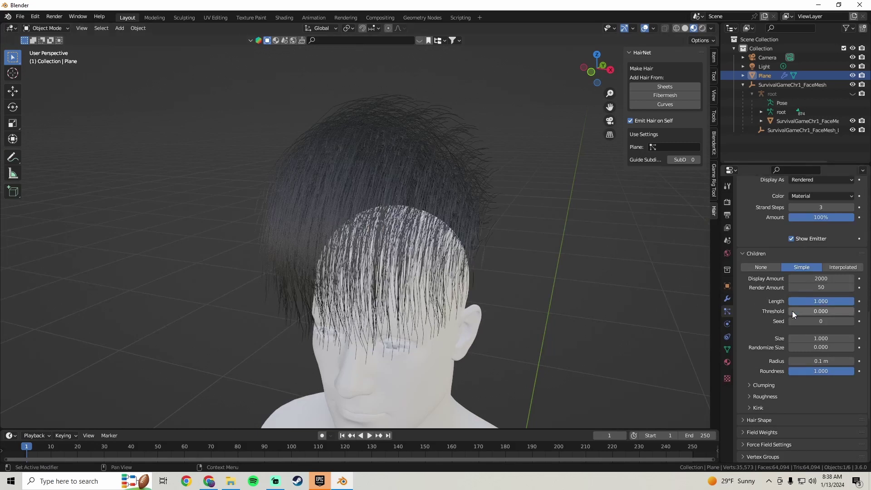
{"action": "left_click_drag", "start_coordinate": [821, 301], "coordinate": [790, 312]}
{"action": "scroll", "coordinate": [771, 318], "scroll_direction": "down", "scroll_amount": 2}
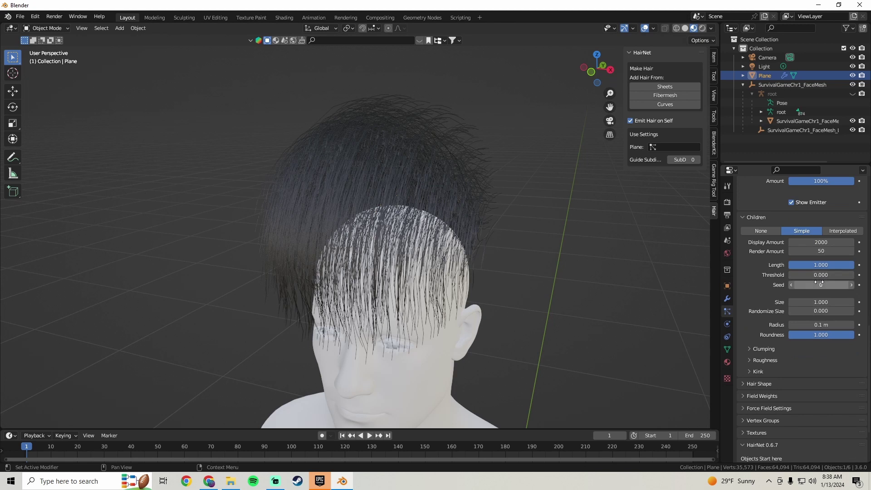
{"action": "left_click_drag", "start_coordinate": [819, 285], "coordinate": [858, 285]}
{"action": "key", "text": "ctrl+z"}
{"action": "scroll", "coordinate": [754, 266], "scroll_direction": "down", "scroll_amount": 1}
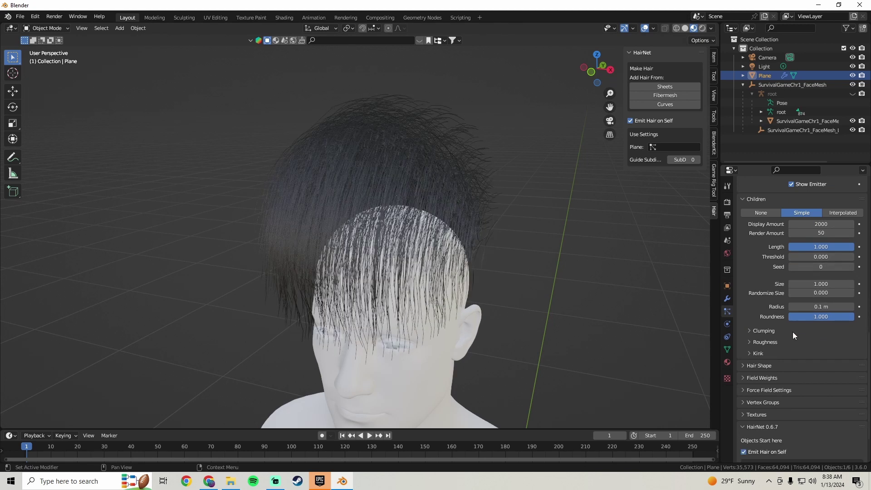
{"action": "left_click_drag", "start_coordinate": [813, 284], "coordinate": [798, 284]}
{"action": "key", "text": "ctrl+z"}
Step: Reduce the child hair radius to 0.05 m and inspect how the hair sits along the scalp
{"action": "scroll", "coordinate": [753, 254], "scroll_direction": "down", "scroll_amount": 2}
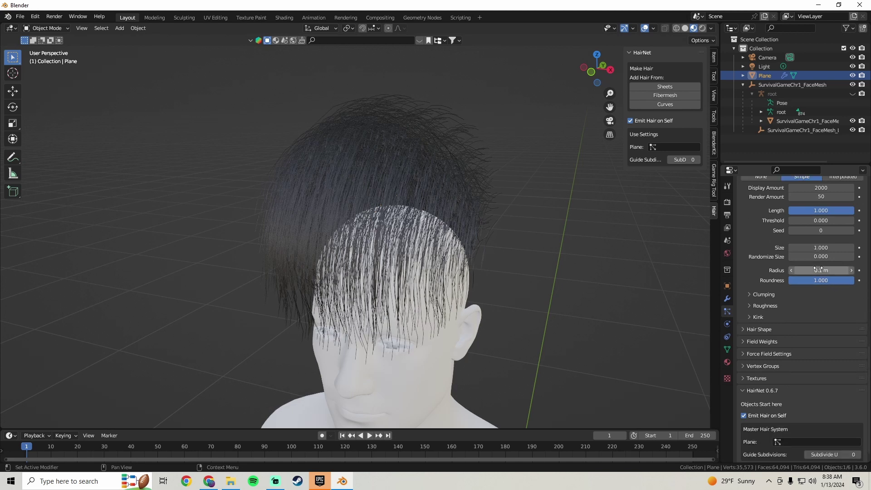
{"action": "left_click_drag", "start_coordinate": [818, 269], "coordinate": [814, 270]}
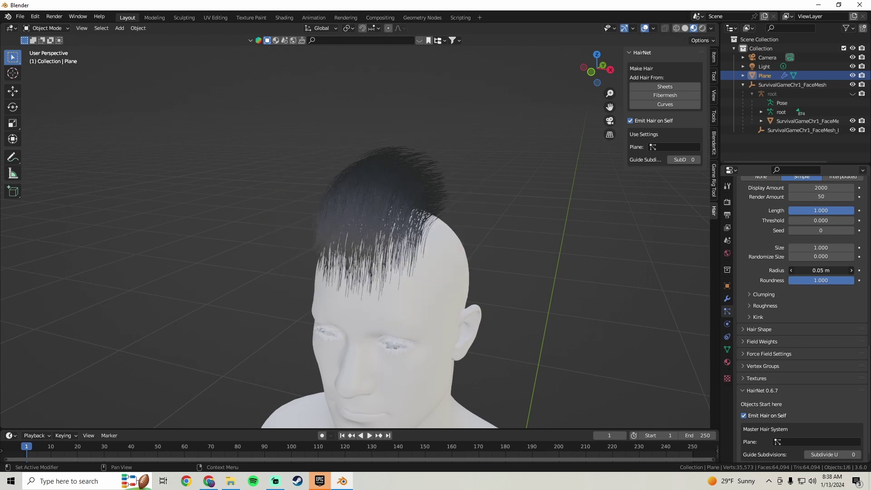
{"action": "middle_click_drag", "start_coordinate": [519, 203], "coordinate": [454, 236]}
{"action": "left_click_drag", "start_coordinate": [819, 271], "coordinate": [812, 271]}
{"action": "middle_click_drag", "start_coordinate": [527, 276], "coordinate": [508, 270]}
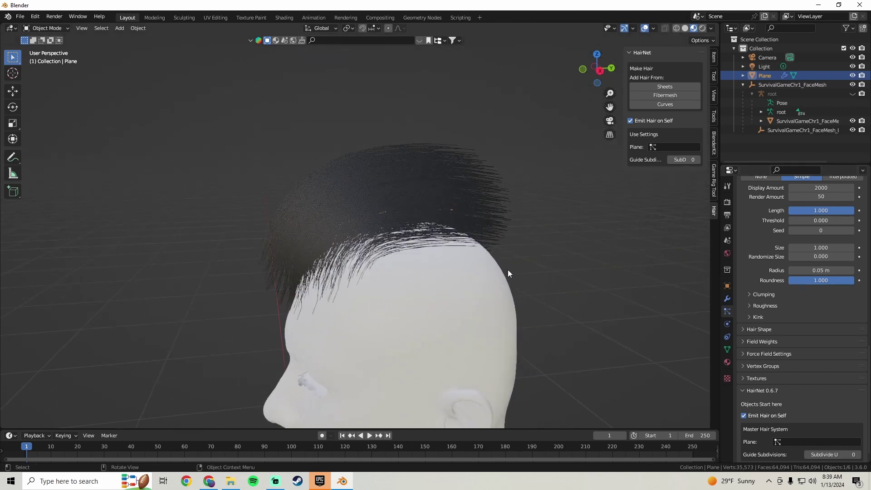
{"action": "middle_click_drag", "start_coordinate": [347, 285], "coordinate": [364, 262]}
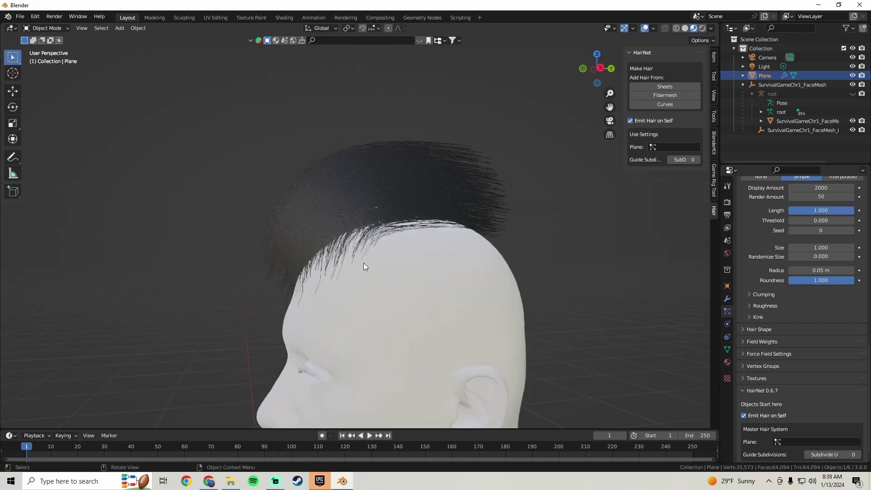
Step: Move the strand's front root vertex along Y to about -0.075 m and return to Object Mode
{"action": "key", "text": "Tab"}
{"action": "left_click", "coordinate": [316, 263]}
{"action": "left_click_drag", "start_coordinate": [347, 263], "coordinate": [352, 266]}
{"action": "key", "text": "Tab"}
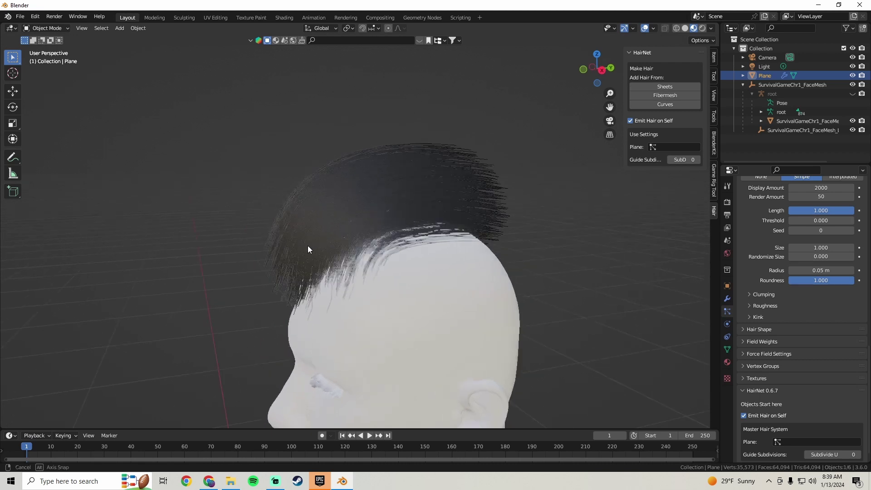
Step: Shift the strand's front root vertex slightly further back along Y in two small moves and return to Object Mode
{"action": "middle_click_drag", "start_coordinate": [308, 246], "coordinate": [283, 250]}
{"action": "key", "text": "Tab"}
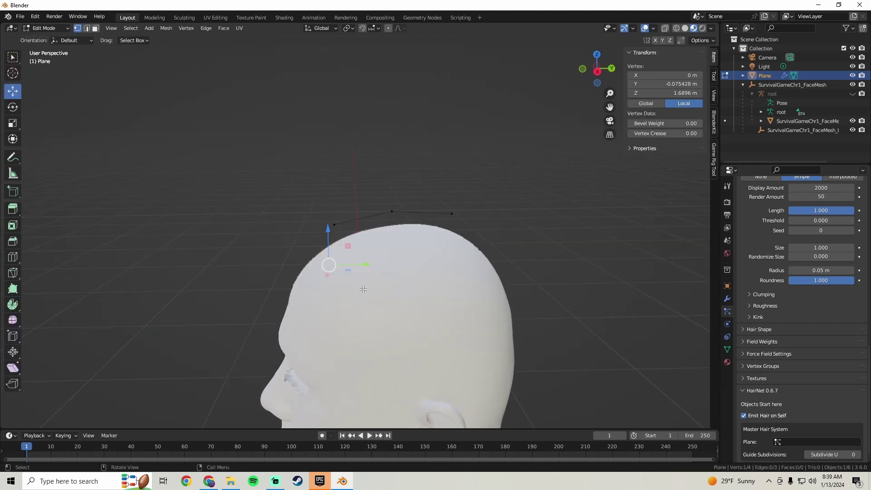
{"action": "left_click_drag", "start_coordinate": [357, 265], "coordinate": [360, 265]}
{"action": "key", "text": "Tab"}
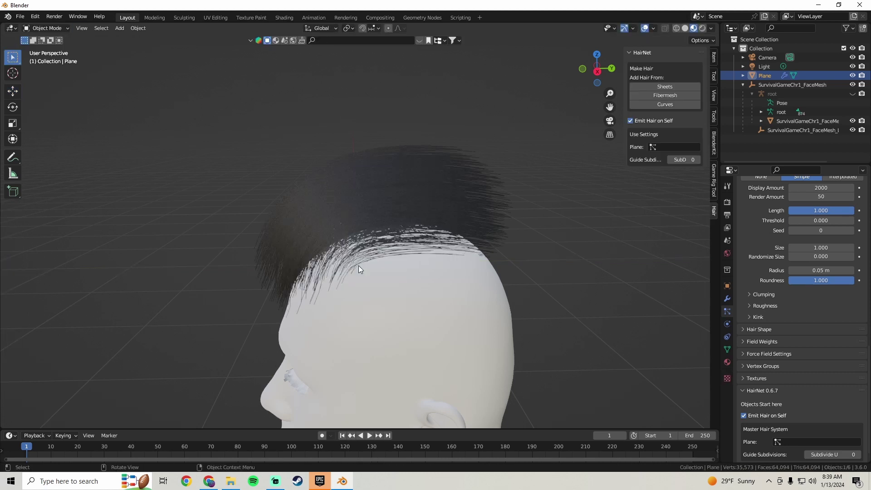
{"action": "key", "text": "Tab"}
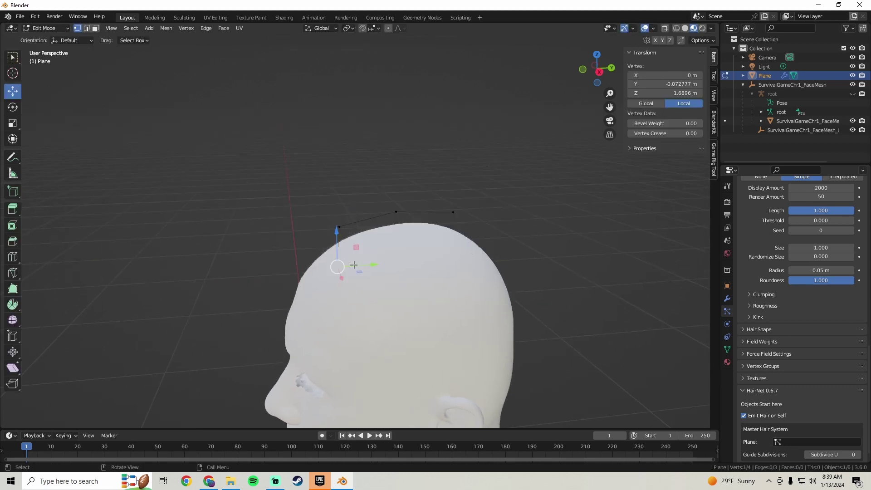
{"action": "left_click_drag", "start_coordinate": [370, 264], "coordinate": [375, 265]}
{"action": "key", "text": "Tab"}
{"action": "key", "text": "Tab"}
{"action": "key", "text": "Tab"}
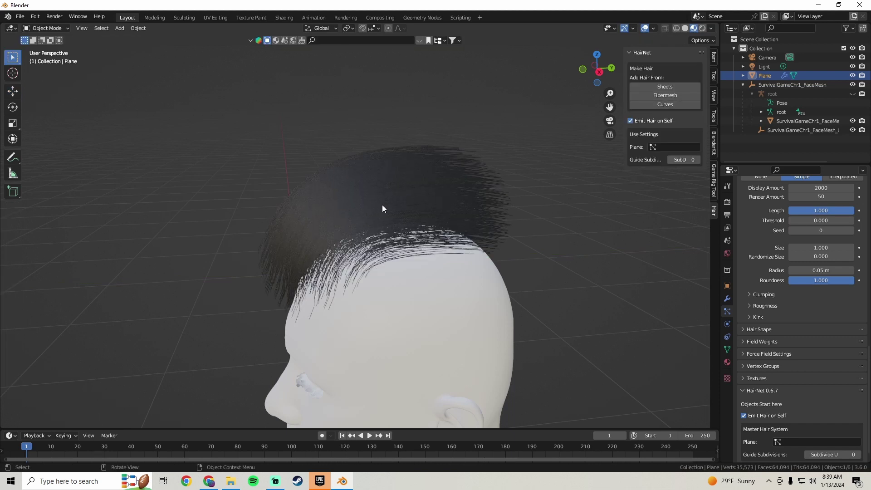
Step: Regenerate the hair from the Plane guide strands using HairNet's Fibermesh option and inspect the hairline
{"action": "left_click", "coordinate": [679, 96]}
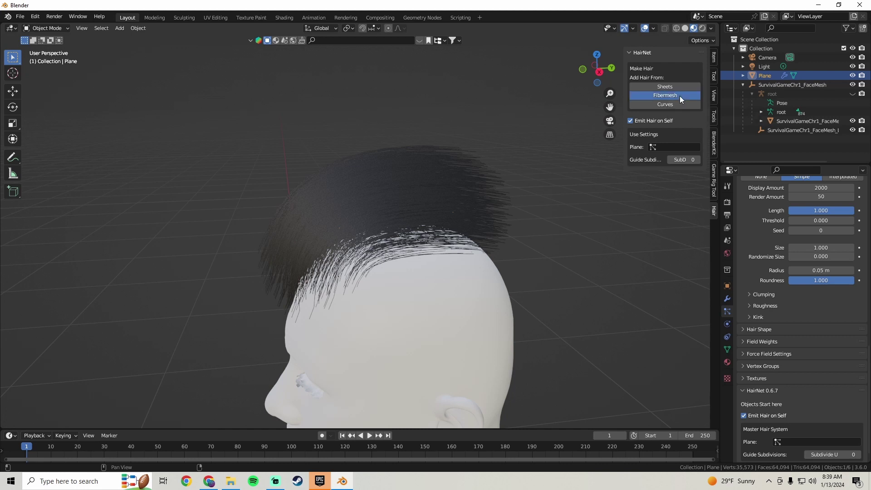
{"action": "middle_click_drag", "start_coordinate": [338, 251], "coordinate": [298, 268]}
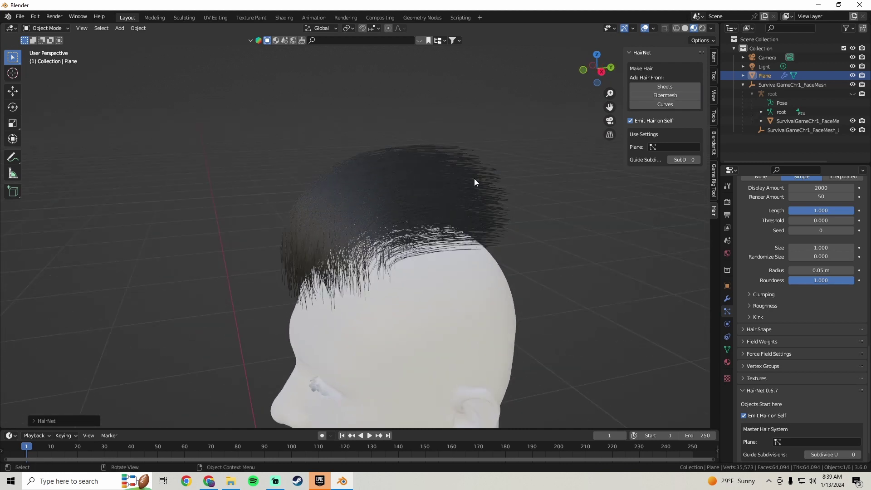
{"action": "key", "text": "Tab"}
{"action": "key", "text": "Tab"}
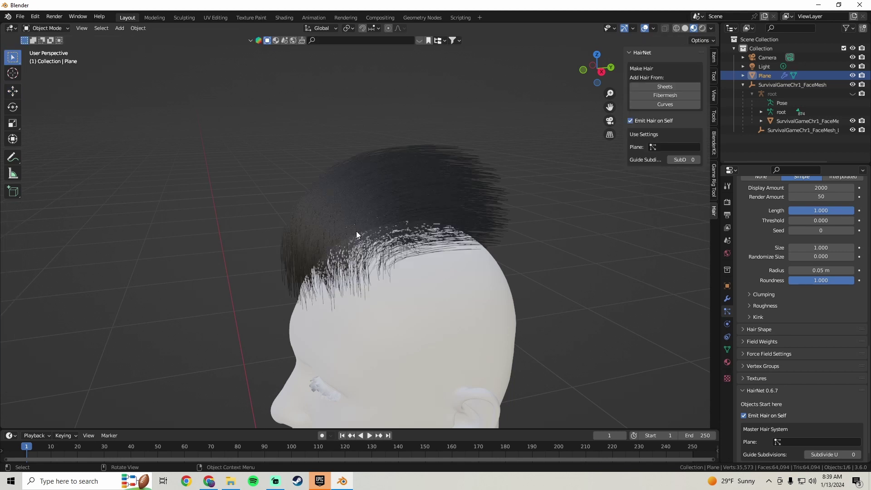
{"action": "middle_click_drag", "start_coordinate": [377, 214], "coordinate": [395, 218]}
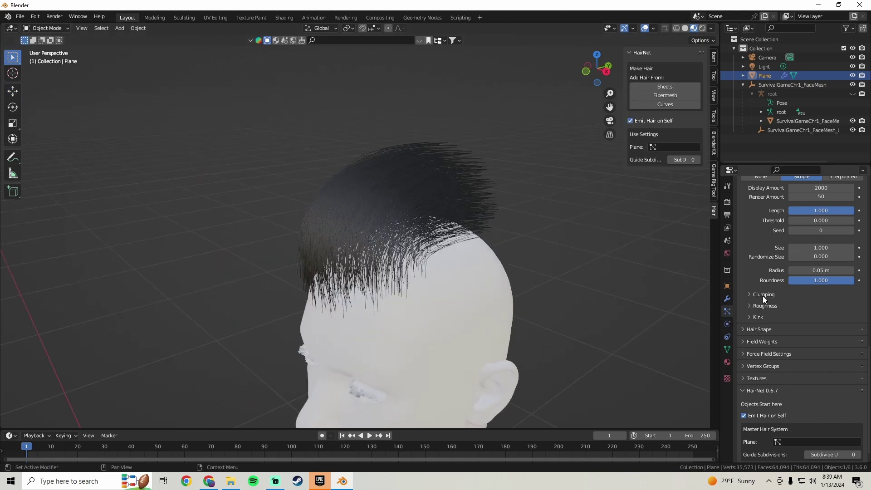
Step: Set the child hair Clump to about 0.286 and inspect the narrowed hair from both sides of the head
{"action": "scroll", "coordinate": [764, 296], "scroll_direction": "up", "scroll_amount": 2}
{"action": "scroll", "coordinate": [779, 335], "scroll_direction": "down", "scroll_amount": 2}
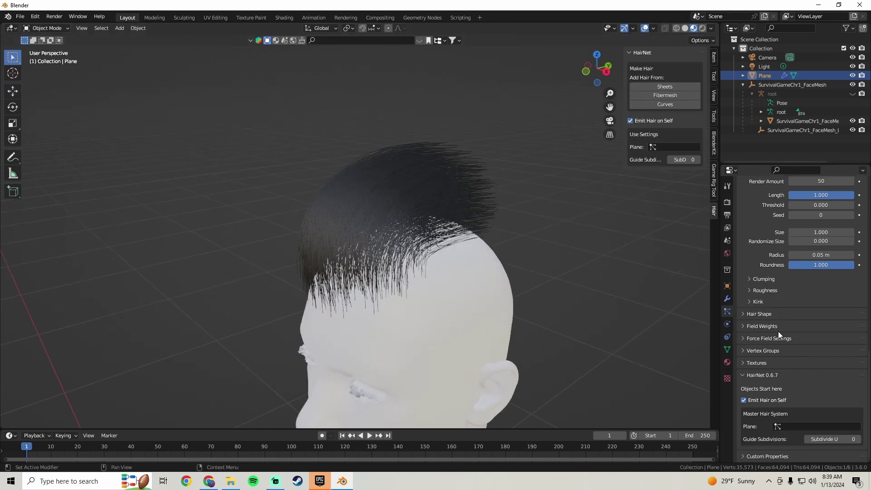
{"action": "left_click", "coordinate": [749, 278]}
{"action": "scroll", "coordinate": [747, 276], "scroll_direction": "down", "scroll_amount": 1}
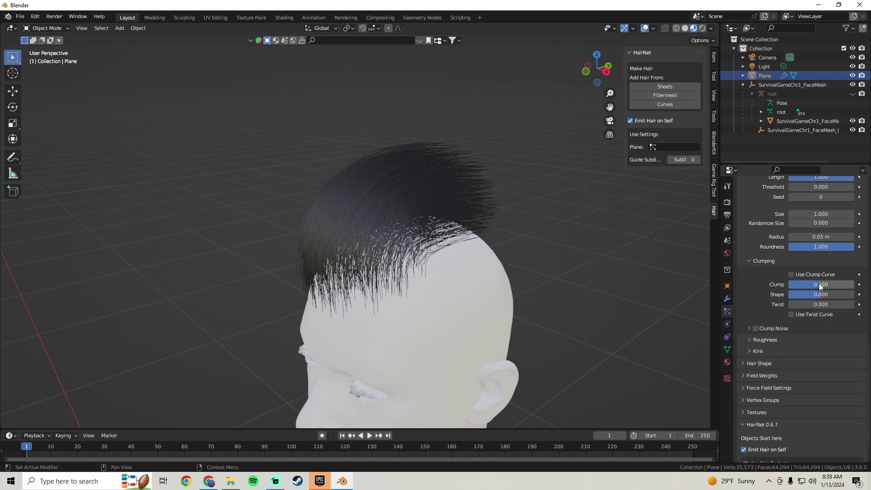
{"action": "mouse_move", "coordinate": [819, 284]}
{"action": "left_mouse_down"}
{"action": "mouse_move", "coordinate": [831, 284]}
{"action": "mouse_move", "coordinate": [779, 284]}
{"action": "mouse_move", "coordinate": [831, 285]}
{"action": "left_mouse_up"}
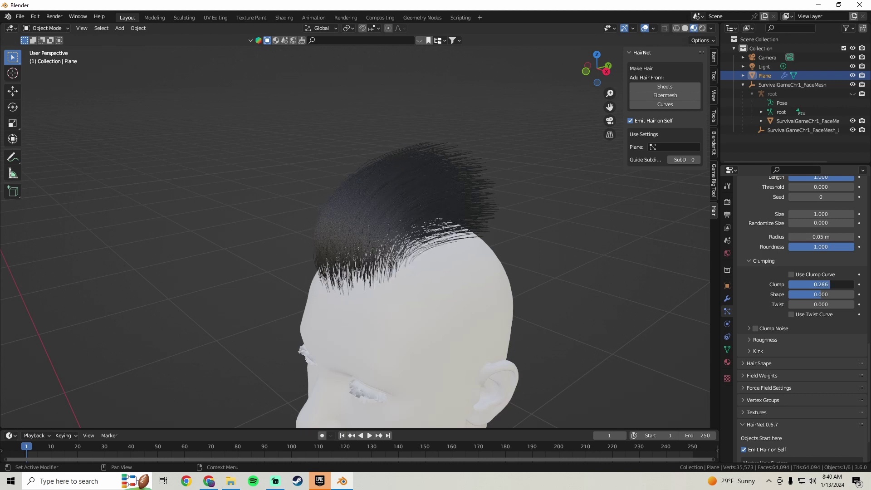
{"action": "middle_click_drag", "start_coordinate": [362, 250], "coordinate": [411, 254]}
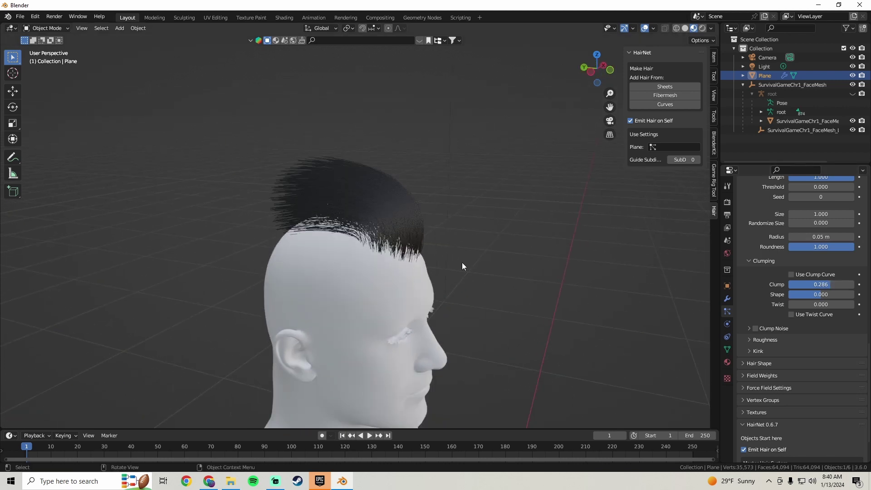
{"action": "middle_click_drag", "start_coordinate": [462, 262], "coordinate": [334, 245]}
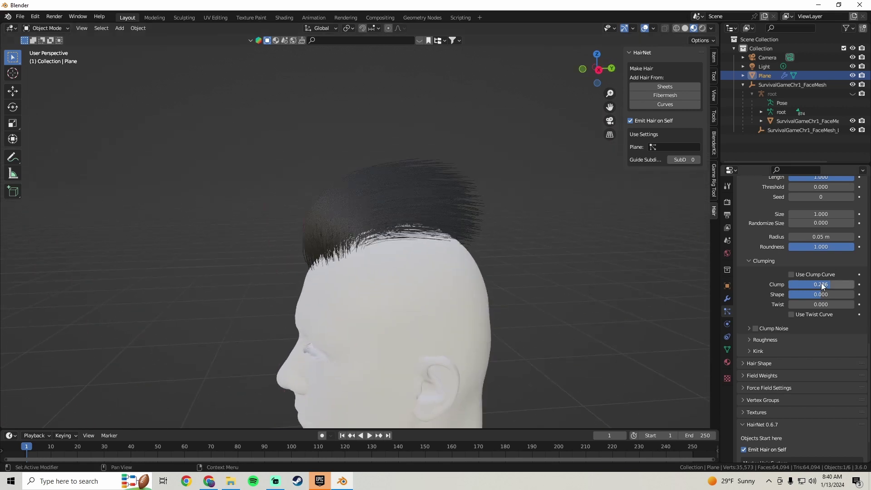
Step: Set the child hair Clump to about 0.299 and clumping Shape to -0.014, and reset the tested Twist to 0
{"action": "left_click_drag", "start_coordinate": [821, 284], "coordinate": [821, 284]}
{"action": "middle_click_drag", "start_coordinate": [408, 268], "coordinate": [427, 255]}
{"action": "key", "text": "Tab"}
{"action": "key", "text": "Tab"}
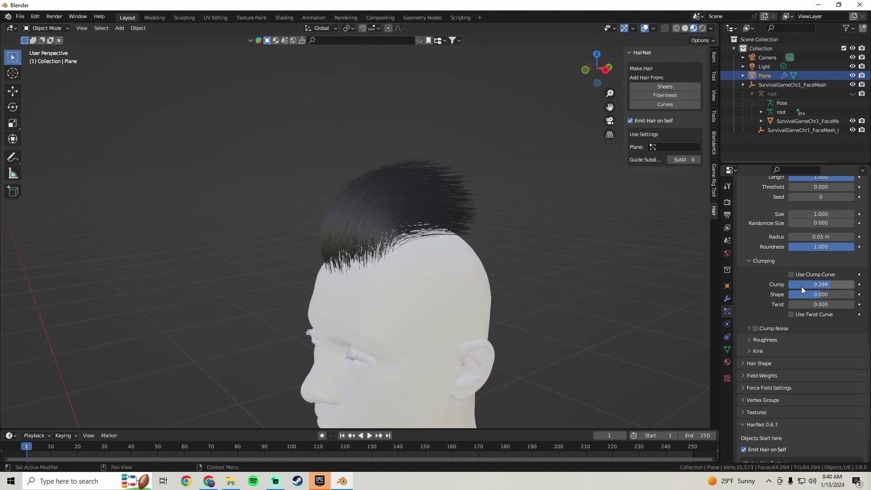
{"action": "mouse_move", "coordinate": [819, 294]}
{"action": "left_mouse_down"}
{"action": "mouse_move", "coordinate": [793, 294]}
{"action": "mouse_move", "coordinate": [844, 295]}
{"action": "mouse_move", "coordinate": [794, 294]}
{"action": "mouse_move", "coordinate": [835, 294]}
{"action": "mouse_move", "coordinate": [817, 294]}
{"action": "mouse_move", "coordinate": [823, 305]}
{"action": "mouse_move", "coordinate": [815, 304]}
{"action": "left_mouse_up"}
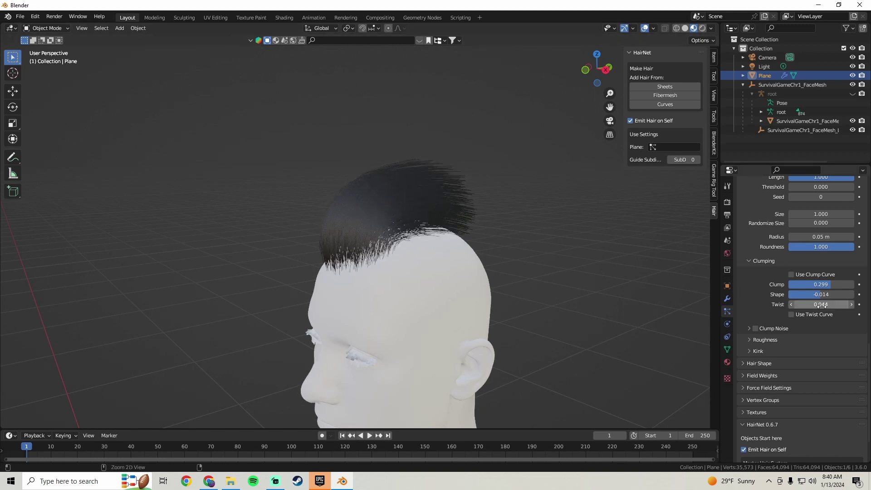
{"action": "key", "text": "BackSpace"}
Step: Expand the Hair Shape settings, test a Diameter Root of 1.5 m and restore it to 1 m
{"action": "scroll", "coordinate": [745, 296], "scroll_direction": "down", "scroll_amount": 1}
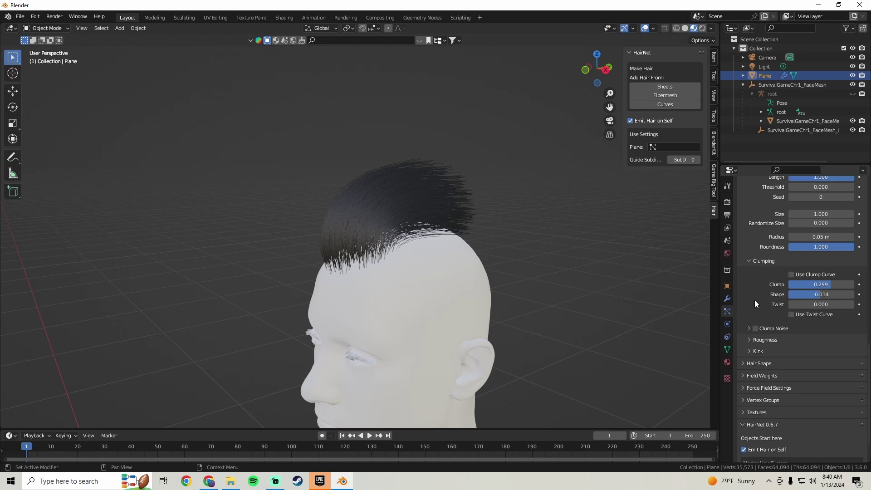
{"action": "scroll", "coordinate": [752, 281], "scroll_direction": "down", "scroll_amount": 1}
{"action": "scroll", "coordinate": [755, 295], "scroll_direction": "down", "scroll_amount": 1}
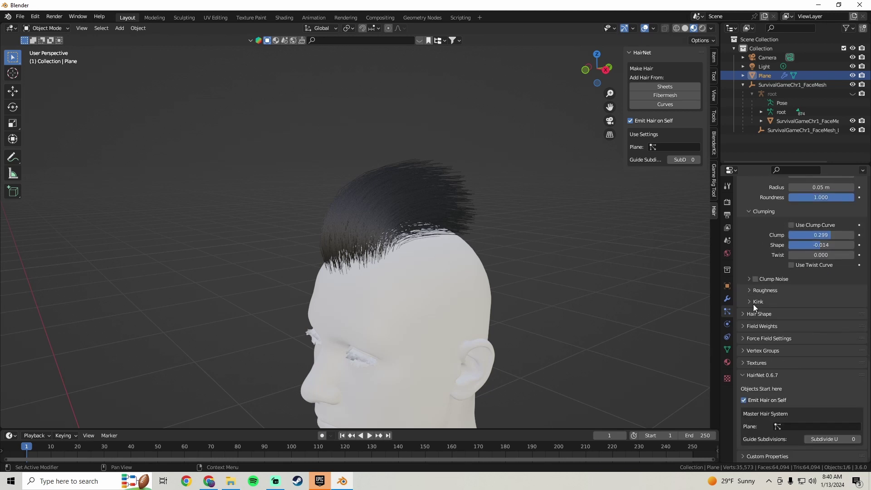
{"action": "left_click", "coordinate": [748, 314]}
{"action": "scroll", "coordinate": [741, 311], "scroll_direction": "down", "scroll_amount": 3}
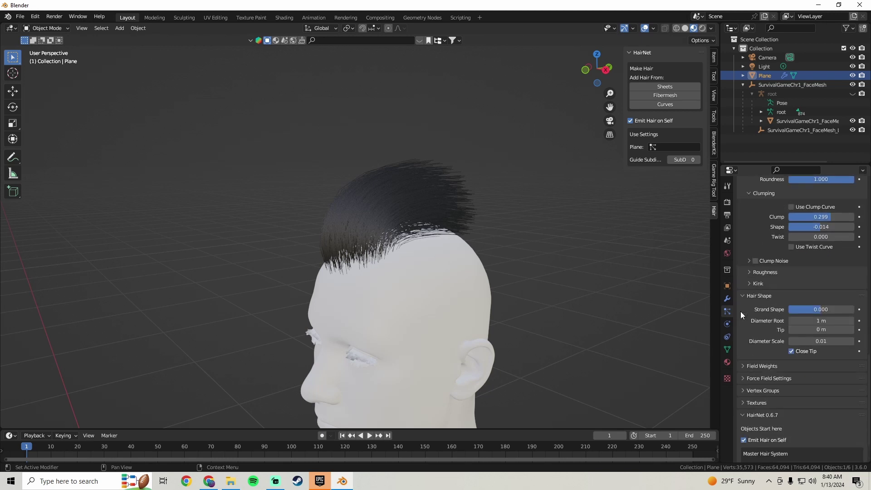
{"action": "scroll", "coordinate": [755, 324], "scroll_direction": "up", "scroll_amount": 3}
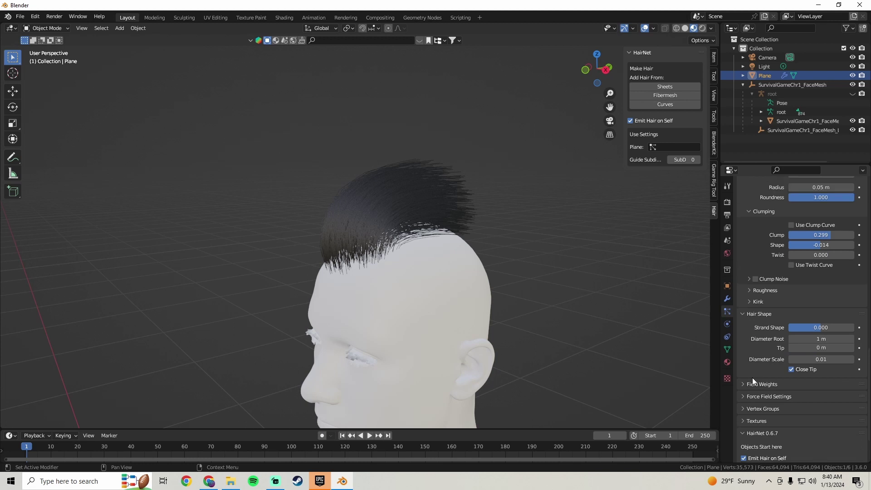
{"action": "middle_click_drag", "start_coordinate": [452, 208], "coordinate": [431, 209]}
{"action": "left_click", "coordinate": [821, 339]}
{"action": "type", "text": "1.4"}
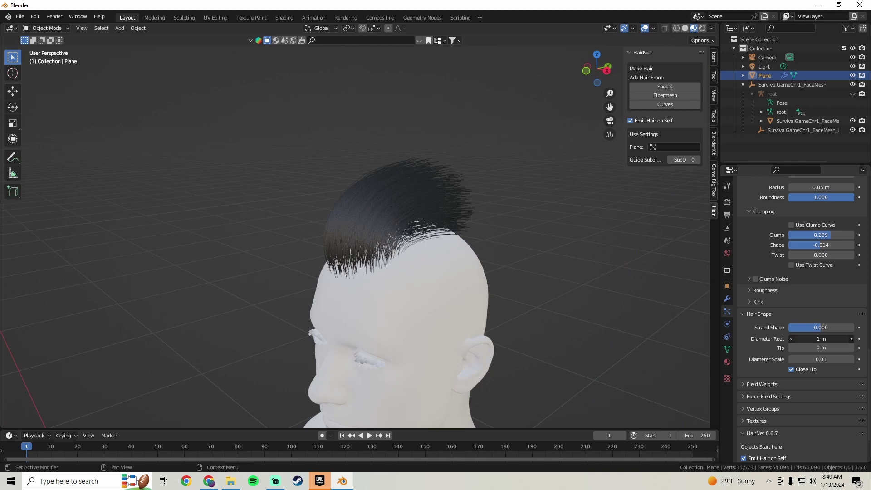
{"action": "key", "text": "Return"}
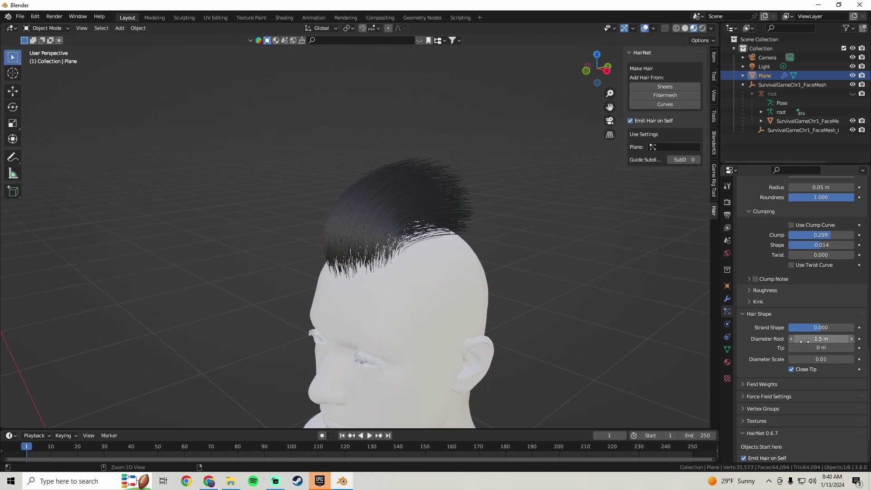
{"action": "middle_click_drag", "start_coordinate": [492, 222], "coordinate": [467, 250]}
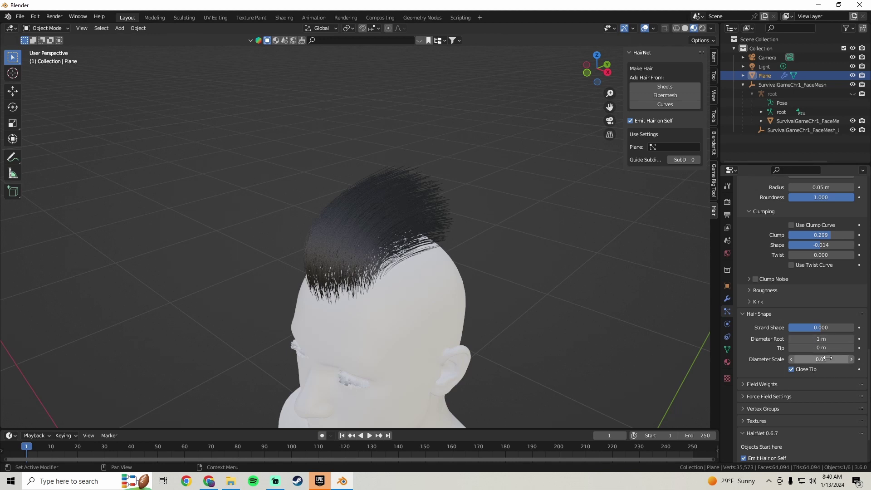
{"action": "left_click", "coordinate": [728, 215]}
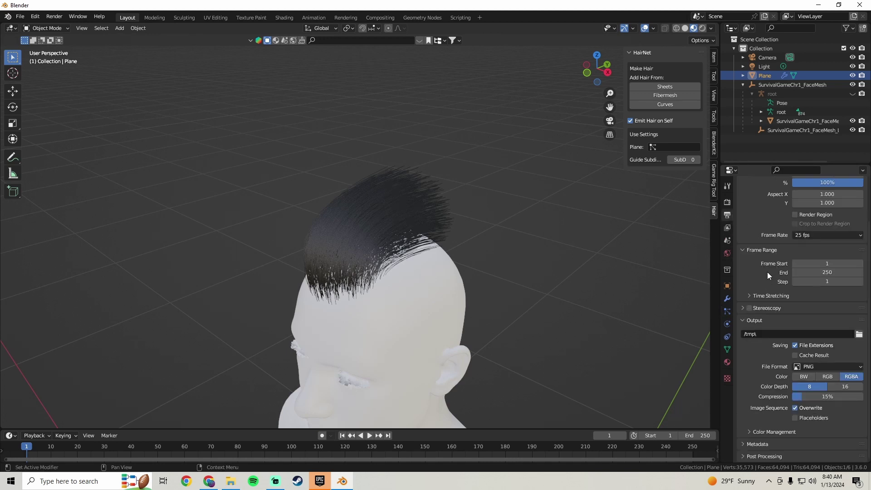
{"action": "scroll", "coordinate": [755, 259], "scroll_direction": "up", "scroll_amount": 3}
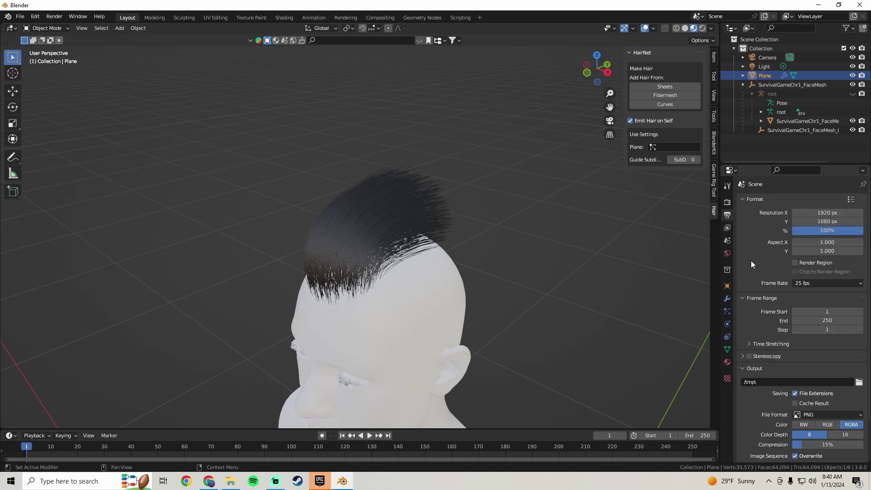
{"action": "scroll", "coordinate": [751, 258], "scroll_direction": "down", "scroll_amount": 3}
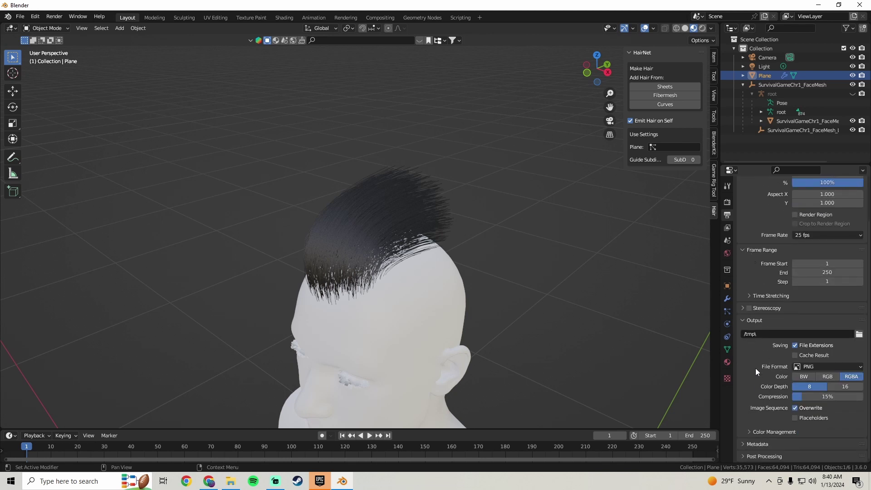
{"action": "left_click", "coordinate": [744, 320]}
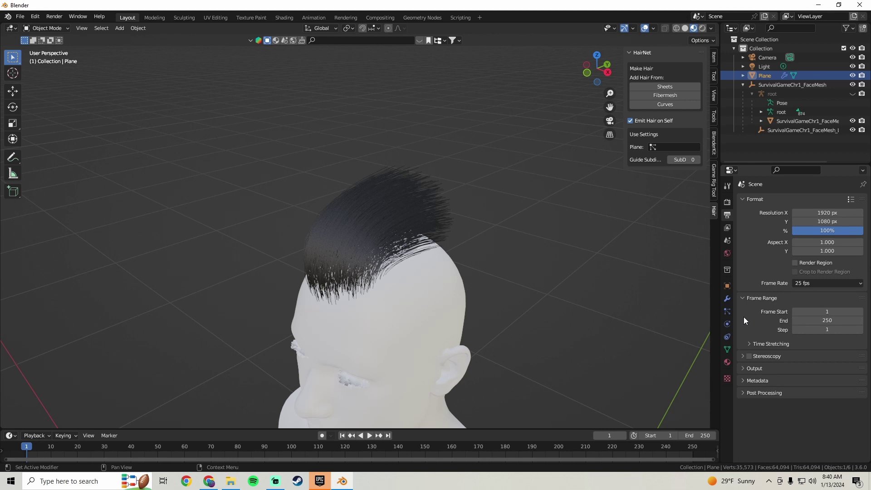
Step: Set the scene's render Curves shape to Strip and inspect the thicker hair up close
{"action": "left_click", "coordinate": [728, 201]}
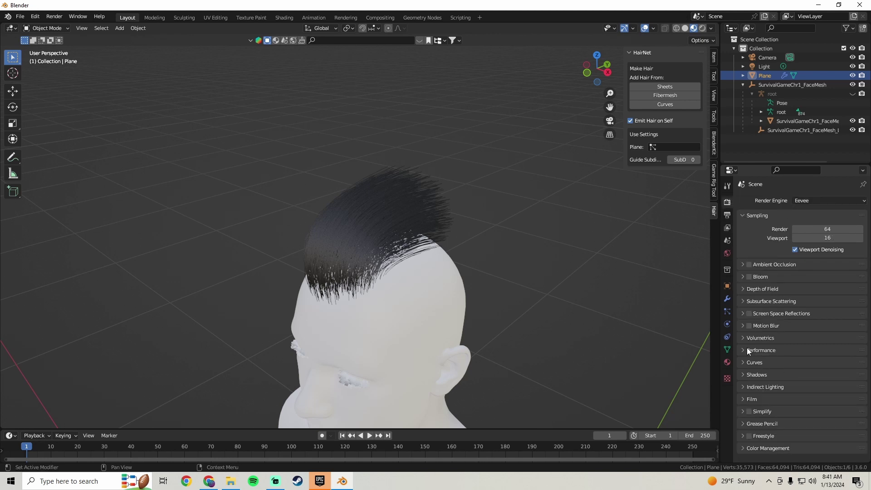
{"action": "left_click", "coordinate": [742, 363]}
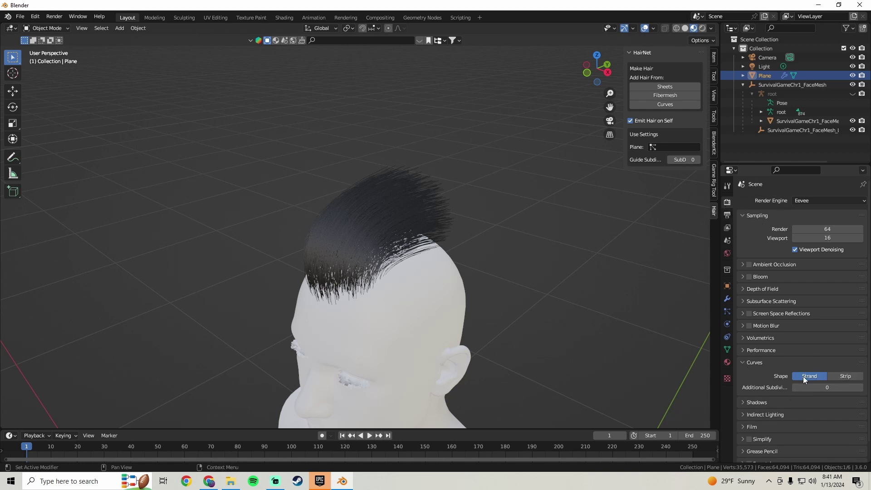
{"action": "left_click", "coordinate": [840, 377]}
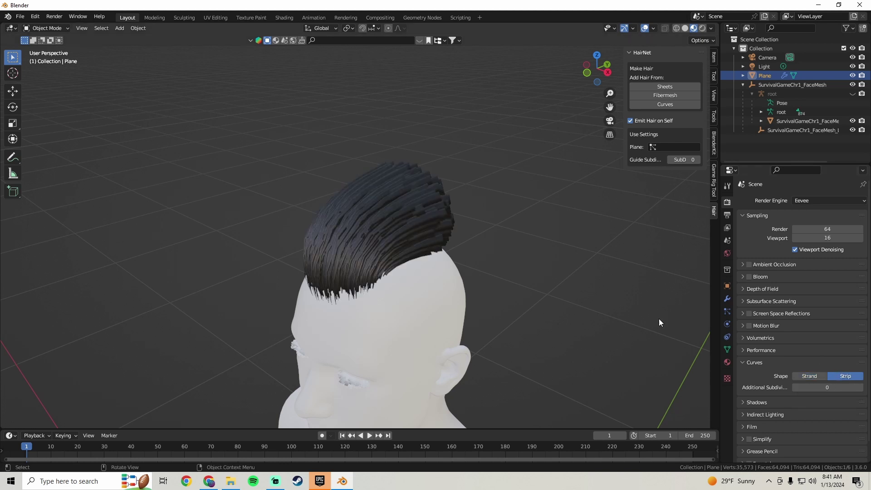
{"action": "scroll", "coordinate": [417, 219], "scroll_direction": "up", "scroll_amount": 5}
{"action": "middle_click_drag", "start_coordinate": [374, 166], "coordinate": [408, 220]}
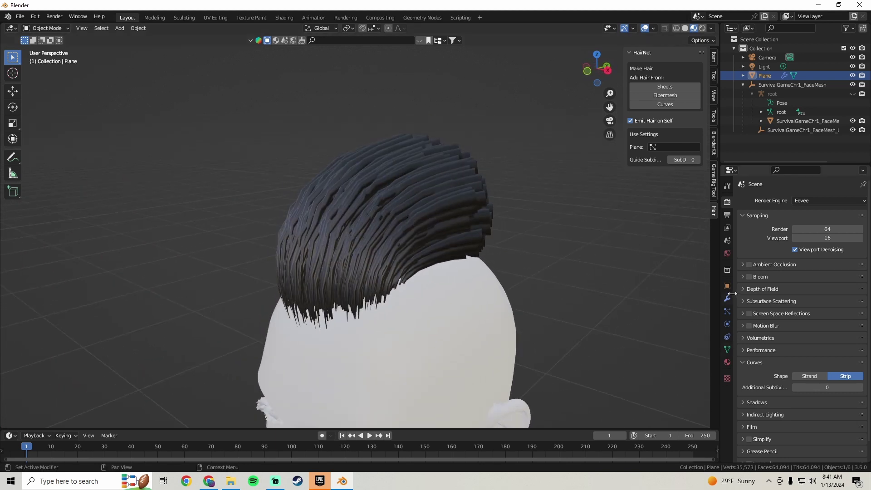
Step: Reduce the particle hair's Diameter Scale to 0.00 in its Hair Shape settings to thin the strands
{"action": "left_click", "coordinate": [729, 310]}
{"action": "scroll", "coordinate": [751, 303], "scroll_direction": "down", "scroll_amount": 5}
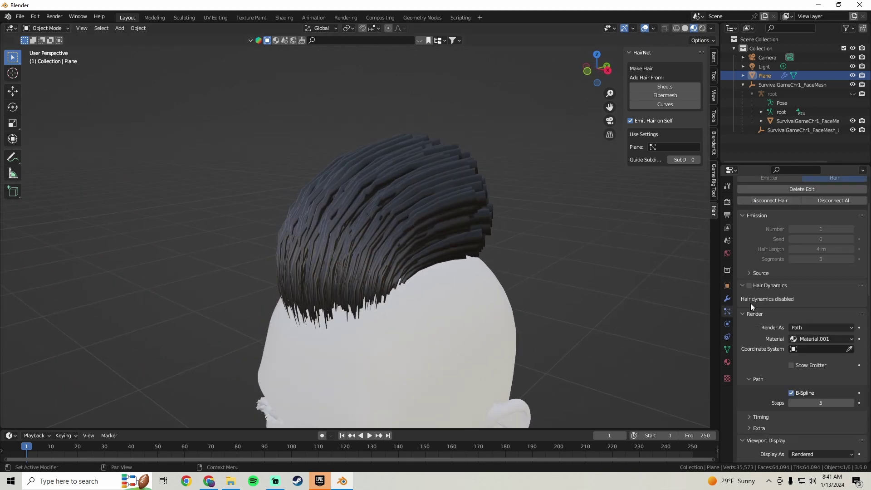
{"action": "scroll", "coordinate": [750, 303], "scroll_direction": "down", "scroll_amount": 10}
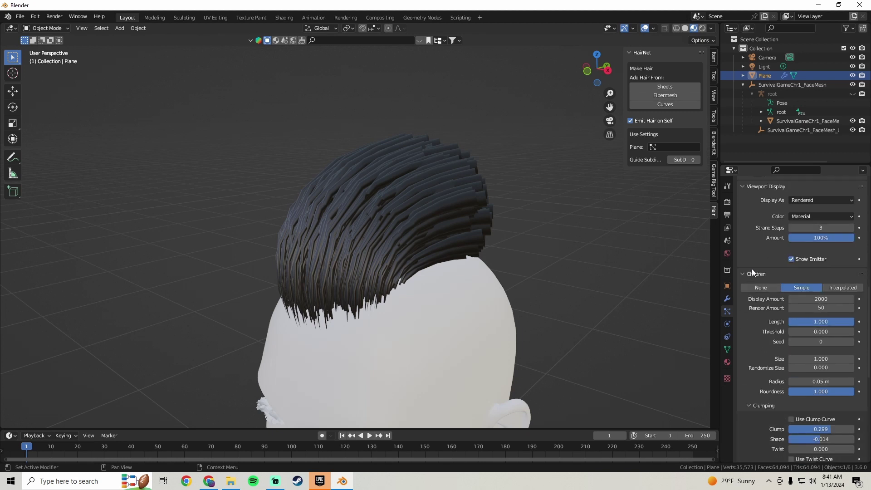
{"action": "scroll", "coordinate": [751, 327], "scroll_direction": "down", "scroll_amount": 10}
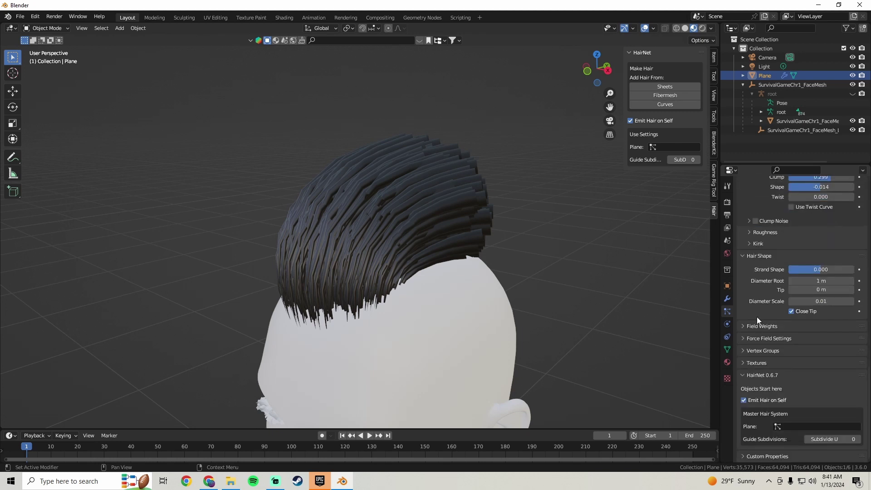
{"action": "scroll", "coordinate": [757, 317], "scroll_direction": "up", "scroll_amount": 3}
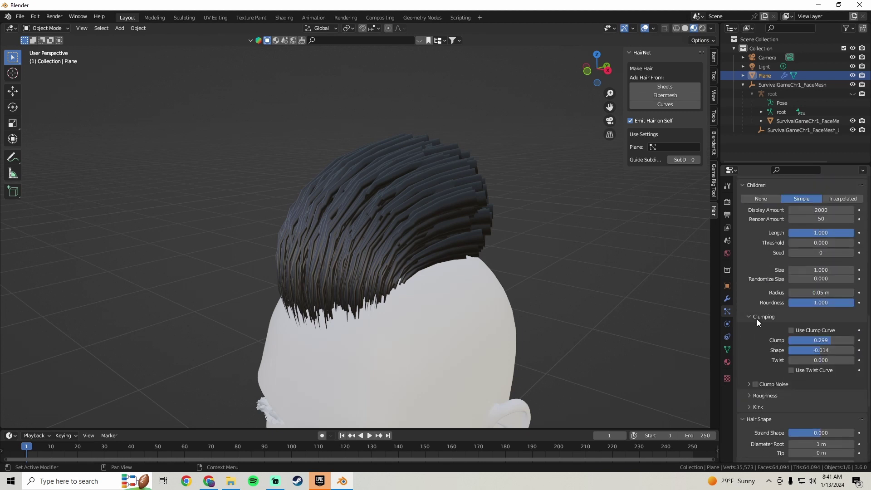
{"action": "scroll", "coordinate": [759, 309], "scroll_direction": "down", "scroll_amount": 4}
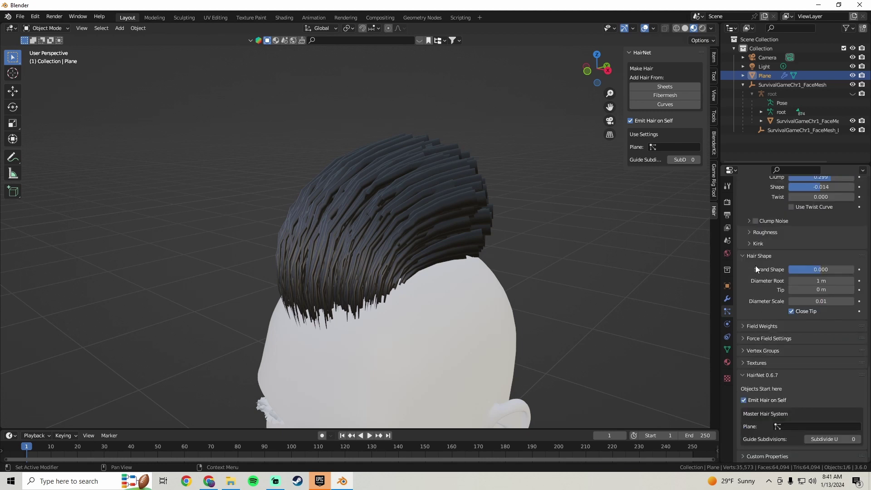
{"action": "left_click_drag", "start_coordinate": [816, 301], "coordinate": [793, 301]}
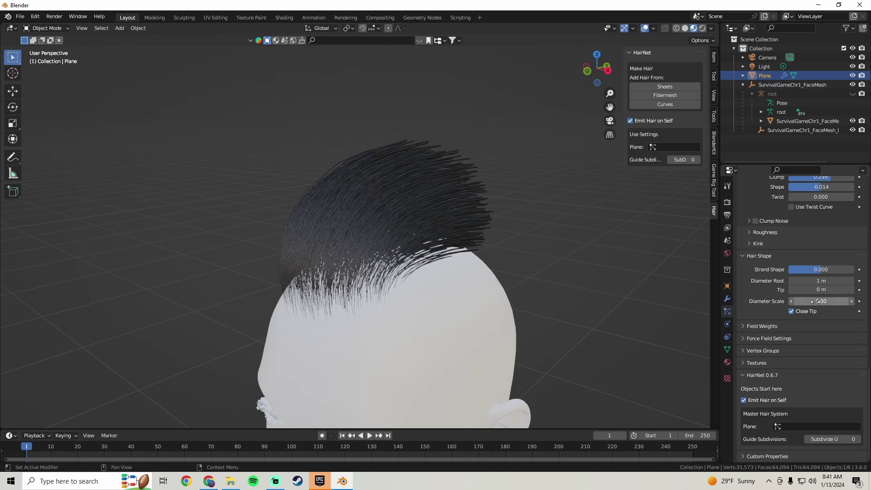
Step: Set the hair's Strand Shape to 0.694, Diameter Root to 0.09 m and Tip to 0.27 m
{"action": "middle_click_drag", "start_coordinate": [571, 273], "coordinate": [458, 244]}
{"action": "left_click_drag", "start_coordinate": [817, 281], "coordinate": [824, 281]}
{"action": "left_click_drag", "start_coordinate": [821, 280], "coordinate": [824, 281]}
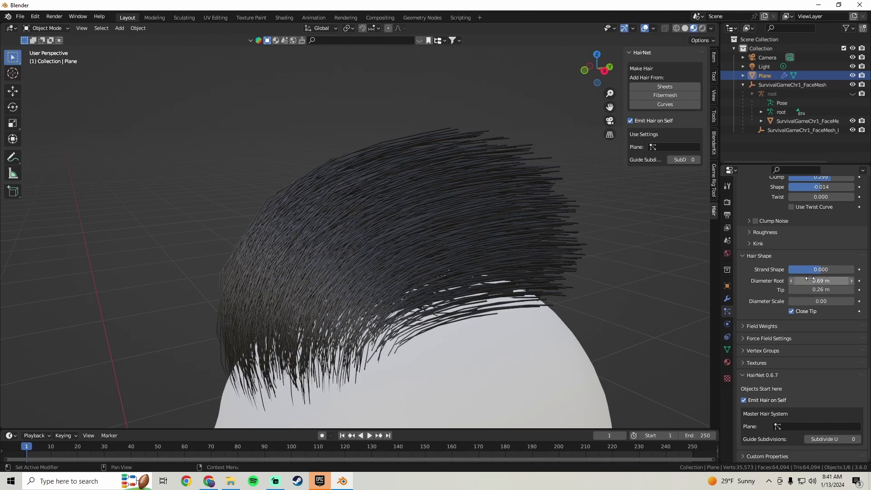
{"action": "mouse_move", "coordinate": [821, 269]}
{"action": "left_mouse_down"}
{"action": "mouse_move", "coordinate": [848, 269]}
{"action": "mouse_move", "coordinate": [811, 281]}
{"action": "left_mouse_up"}
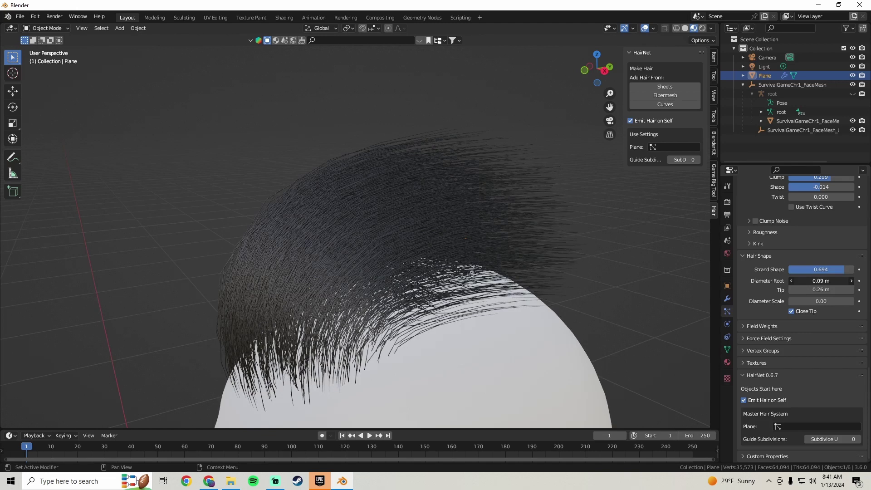
{"action": "middle_click_drag", "start_coordinate": [554, 245], "coordinate": [603, 259]}
{"action": "mouse_move", "coordinate": [823, 289]}
{"action": "left_mouse_down"}
{"action": "mouse_move", "coordinate": [831, 289]}
{"action": "mouse_move", "coordinate": [820, 289]}
{"action": "left_mouse_up"}
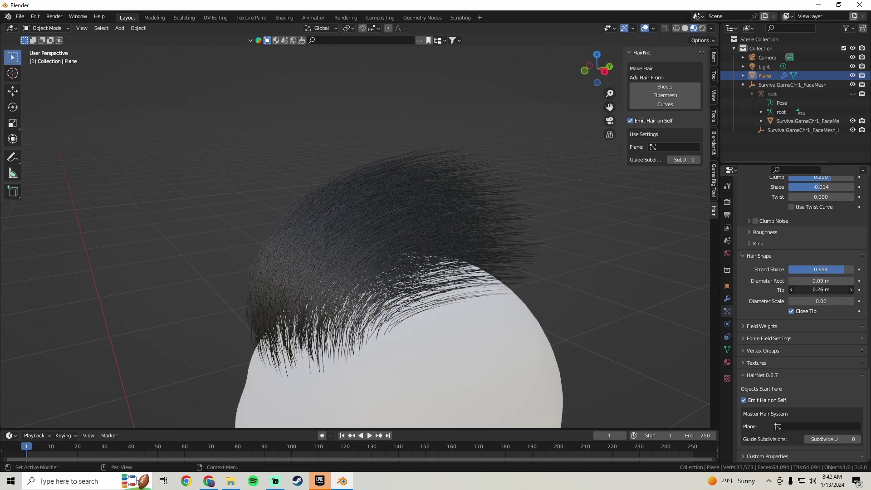
{"action": "mouse_move", "coordinate": [408, 255]}
{"action": "middle_mouse_down"}
{"action": "mouse_move", "coordinate": [428, 254]}
{"action": "mouse_move", "coordinate": [320, 279]}
{"action": "mouse_move", "coordinate": [436, 265]}
{"action": "mouse_move", "coordinate": [403, 255]}
{"action": "middle_mouse_up"}
Step: Set the hair material's Roughness to 0.705 and Specular to 0.327, and check the shading on the head
{"action": "left_click", "coordinate": [728, 363]}
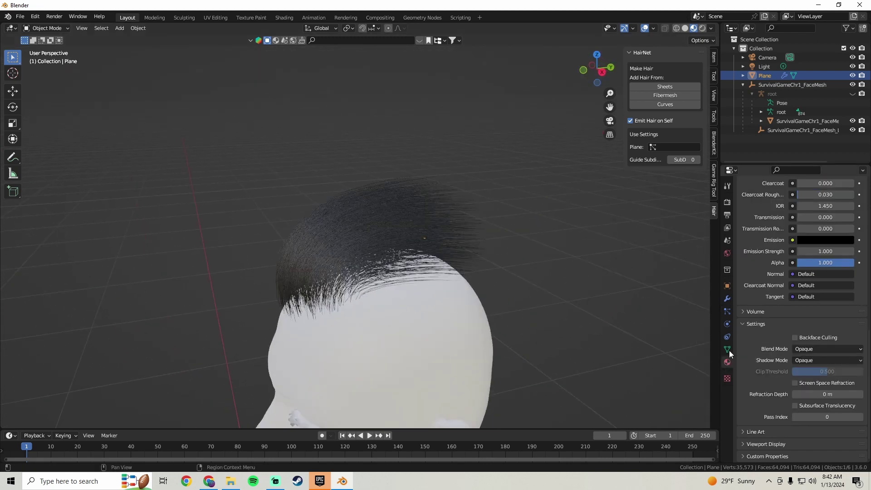
{"action": "scroll", "coordinate": [757, 306], "scroll_direction": "up", "scroll_amount": 10}
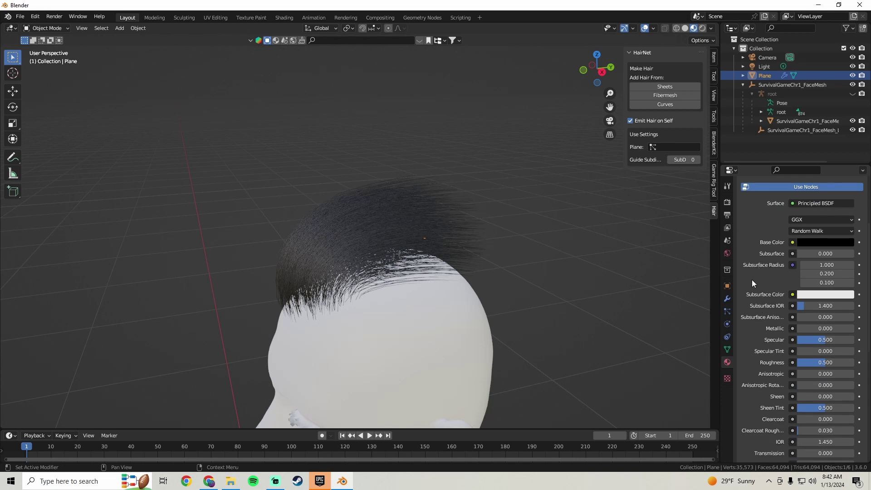
{"action": "scroll", "coordinate": [752, 283], "scroll_direction": "down", "scroll_amount": 3}
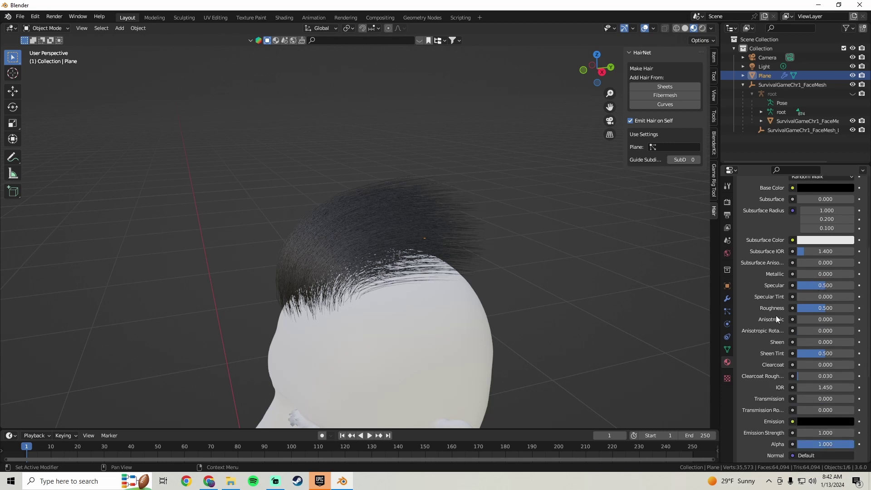
{"action": "mouse_move", "coordinate": [816, 308]}
{"action": "left_mouse_down"}
{"action": "mouse_move", "coordinate": [828, 308]}
{"action": "mouse_move", "coordinate": [805, 285]}
{"action": "left_mouse_up"}
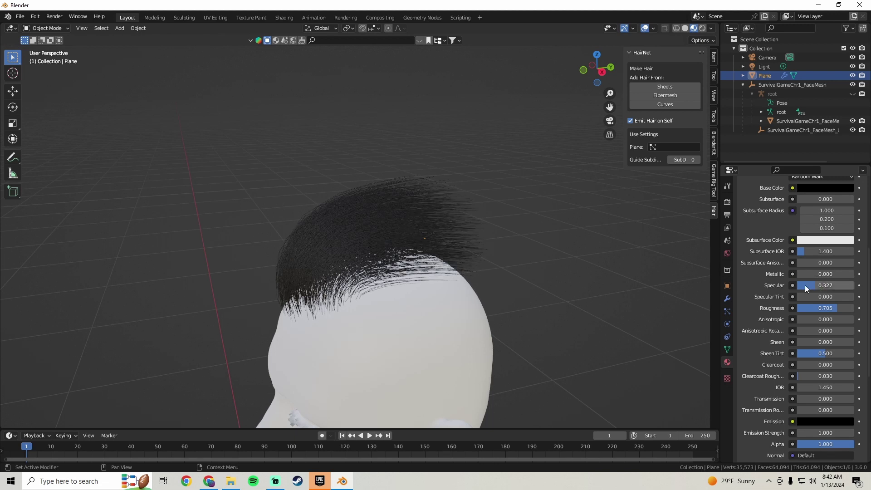
{"action": "middle_click_drag", "start_coordinate": [349, 264], "coordinate": [414, 278]}
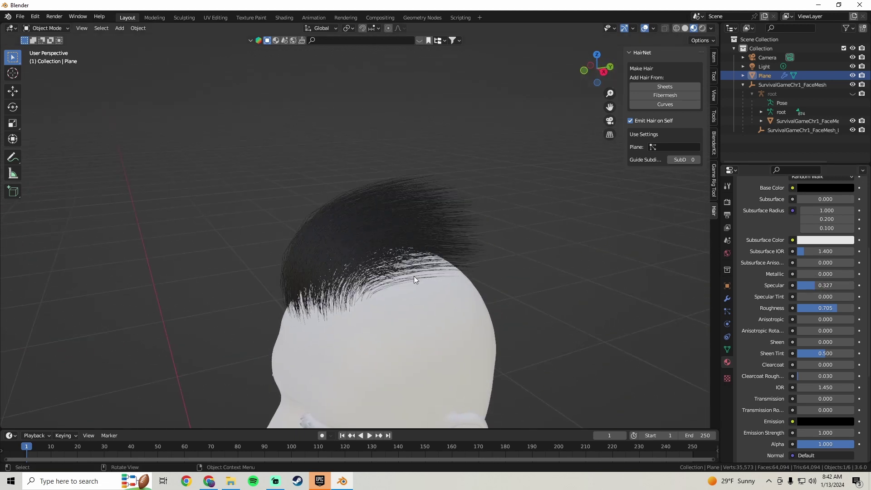
Step: Lower the guide strand's two rear vertices toward the scalp, placing the rearmost one at Z 1.7203 m
{"action": "left_click", "coordinate": [727, 311]}
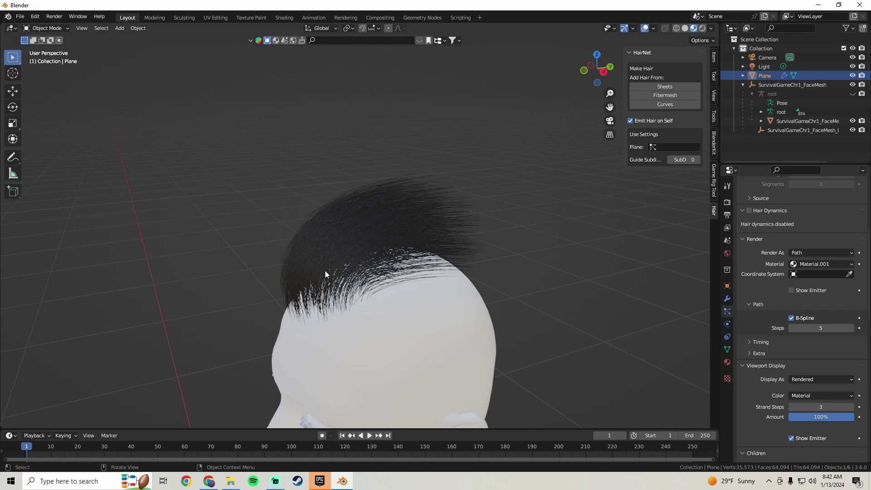
{"action": "middle_click_drag", "start_coordinate": [325, 270], "coordinate": [311, 246]}
{"action": "key", "text": "Tab"}
{"action": "middle_click_drag", "start_coordinate": [416, 262], "coordinate": [428, 248]}
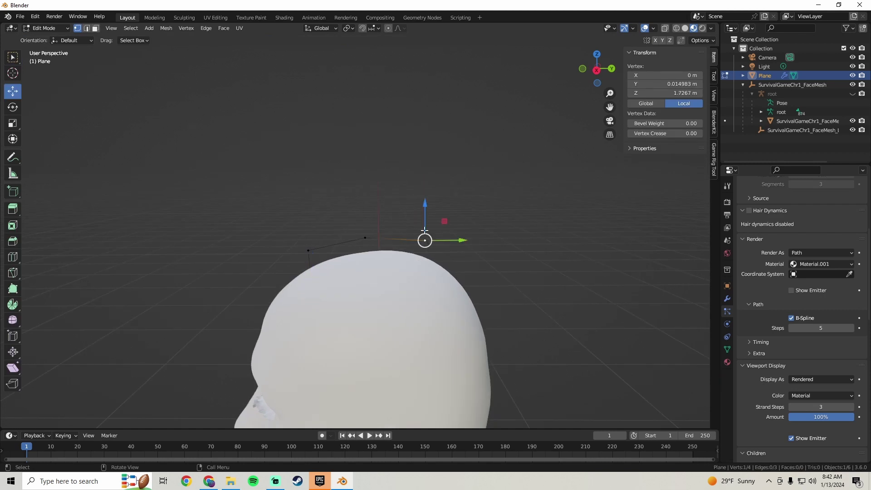
{"action": "left_click_drag", "start_coordinate": [427, 217], "coordinate": [428, 223]}
{"action": "left_click", "coordinate": [360, 233]}
{"action": "left_click_drag", "start_coordinate": [367, 208], "coordinate": [369, 218]}
{"action": "left_click", "coordinate": [423, 247]}
{"action": "left_click_drag", "start_coordinate": [426, 217], "coordinate": [426, 220]}
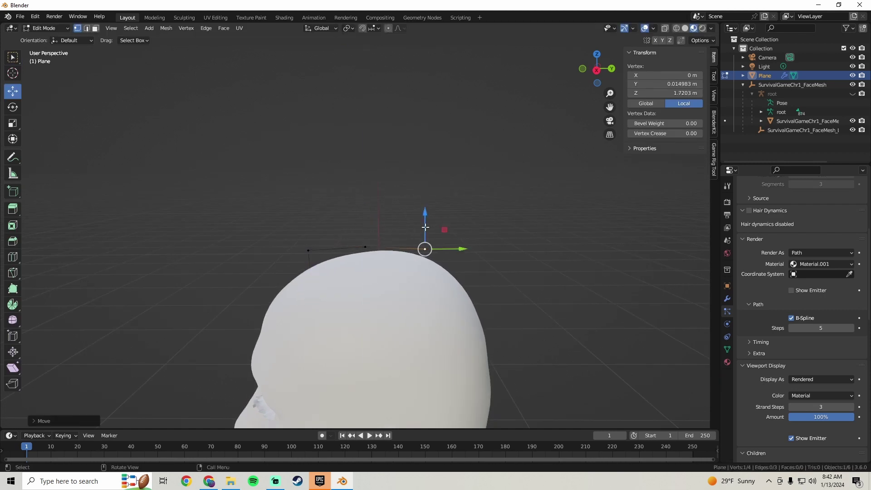
Step: Regenerate the hair from the lowered guide strand with HairNet's Fibermesh option and inspect it from the front
{"action": "key", "text": "Tab"}
{"action": "left_click", "coordinate": [665, 97]}
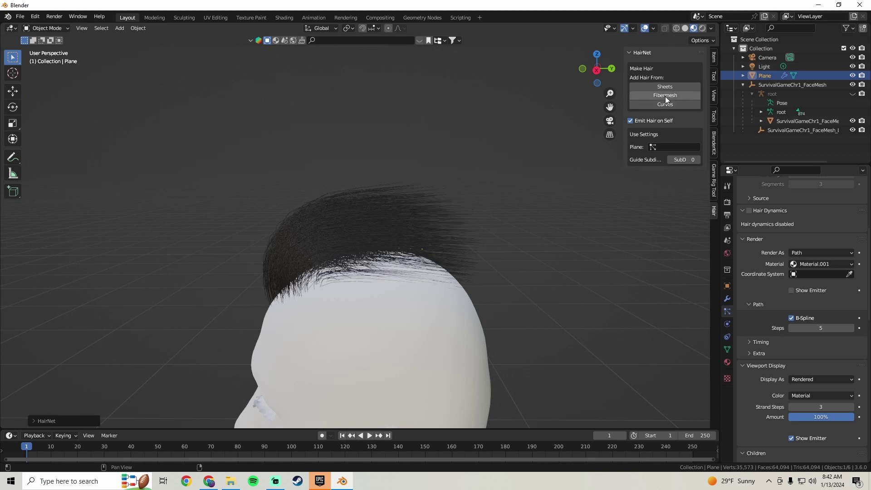
{"action": "middle_click_drag", "start_coordinate": [327, 243], "coordinate": [432, 267]}
{"action": "middle_click_drag", "start_coordinate": [399, 243], "coordinate": [429, 252]}
Step: Duplicate the entire guide strand and move the copy about 0.029 m along X
{"action": "key", "text": "Tab"}
{"action": "key", "text": "a"}
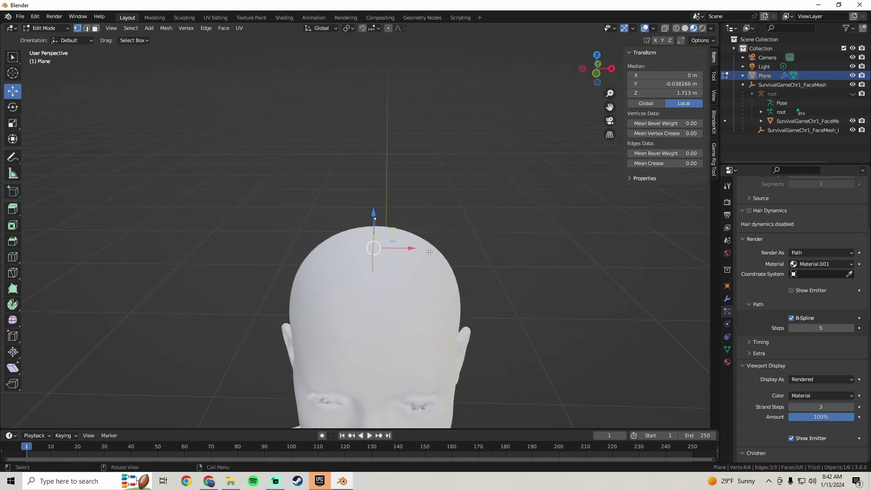
{"action": "right_click", "coordinate": [430, 252]}
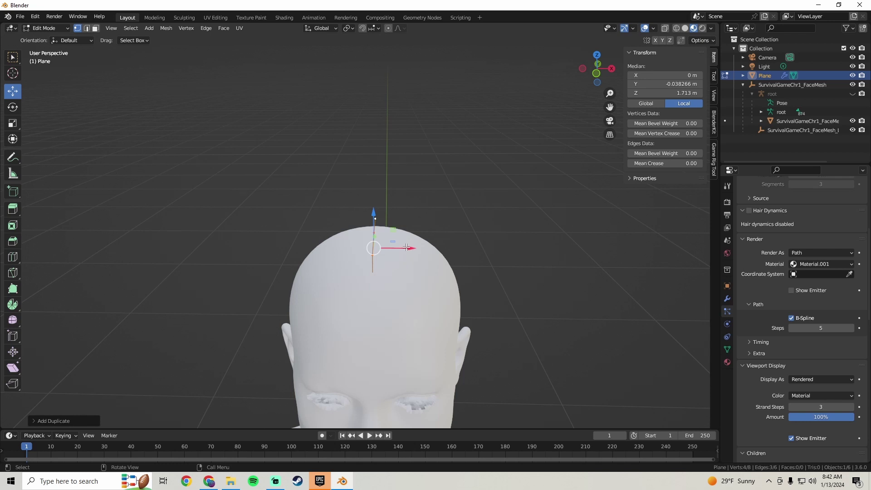
{"action": "left_click_drag", "start_coordinate": [406, 247], "coordinate": [410, 250]}
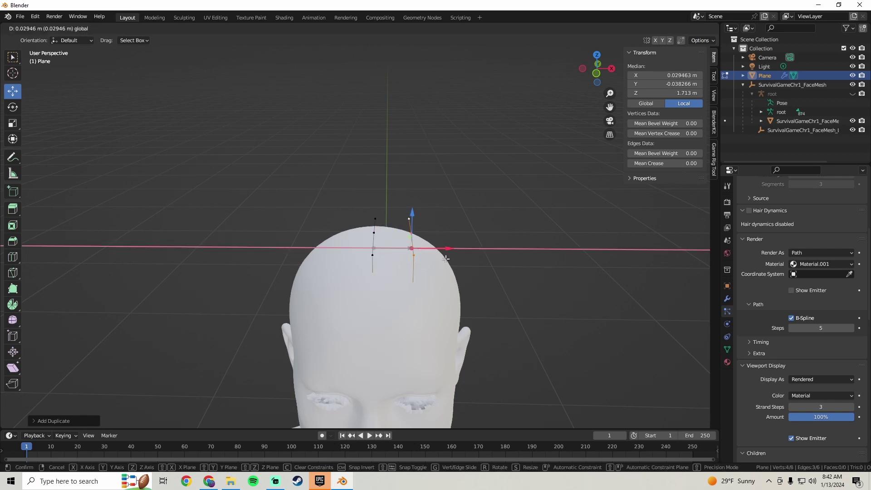
{"action": "left_click", "coordinate": [446, 258]}
{"action": "middle_click_drag", "start_coordinate": [446, 258], "coordinate": [393, 211]}
Step: Try to generate Fibermesh hair from both guide strands over the existing edited hair system
{"action": "key", "text": "Tab"}
{"action": "key", "text": "Tab"}
{"action": "key", "text": "Tab"}
{"action": "left_click", "coordinate": [655, 96]}
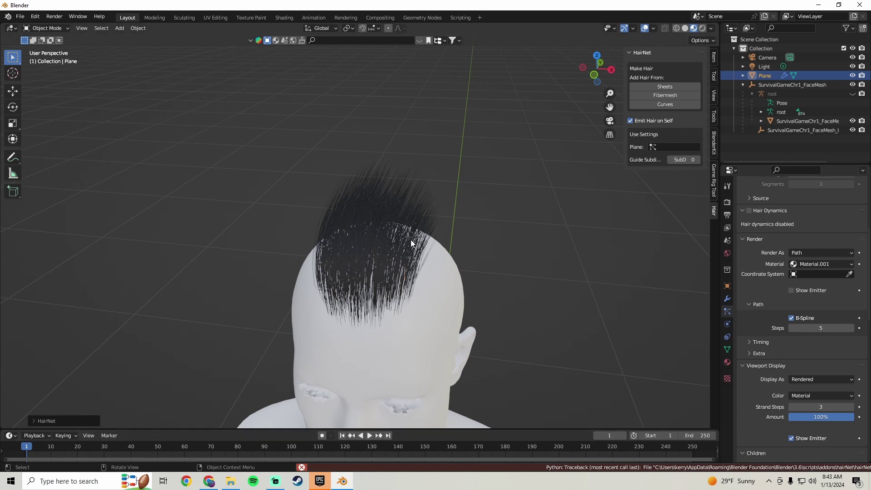
Step: Delete the hair system's existing edit and generate Fibermesh hair from both guide strands
{"action": "scroll", "coordinate": [869, 228], "scroll_direction": "up", "scroll_amount": 8}
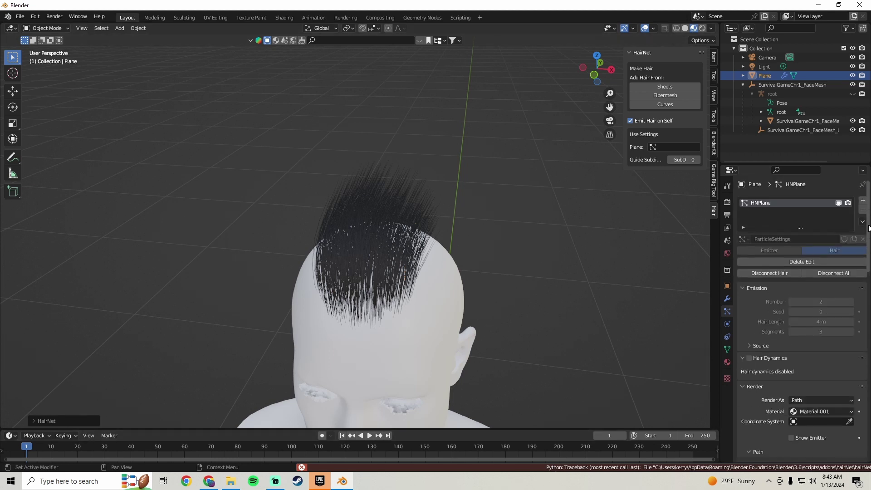
{"action": "left_click", "coordinate": [797, 263]}
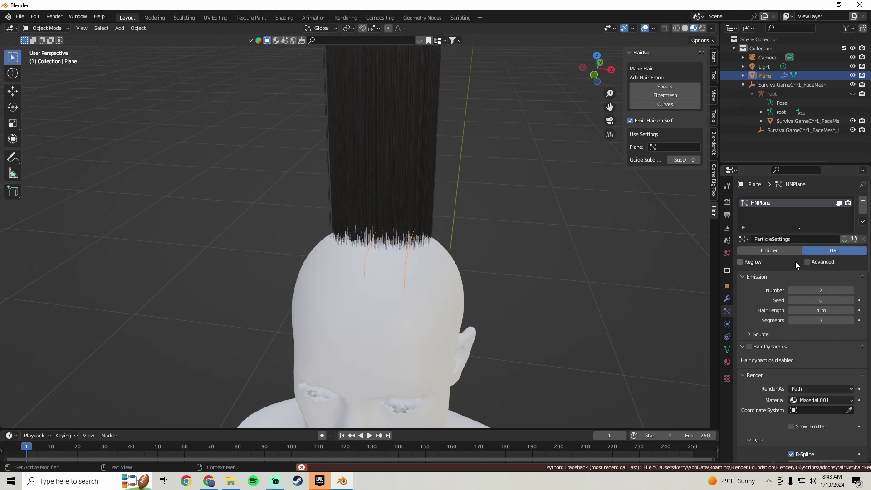
{"action": "left_click", "coordinate": [663, 96]}
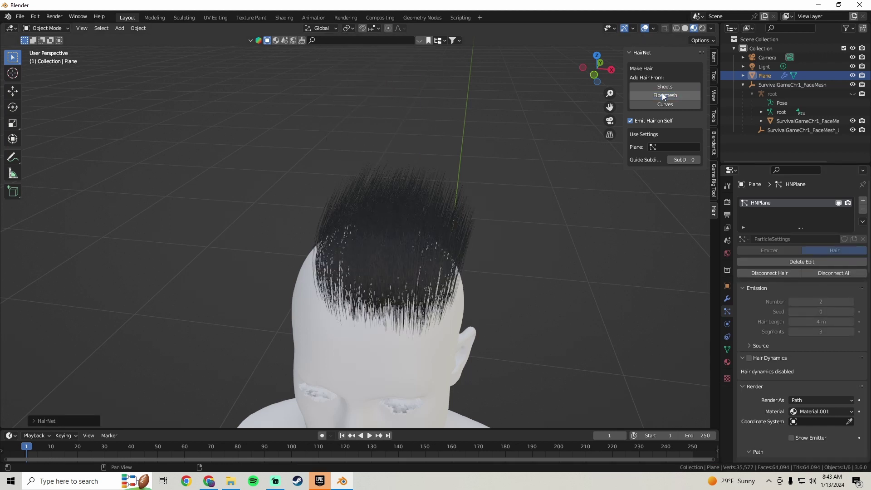
{"action": "middle_click_drag", "start_coordinate": [469, 241], "coordinate": [468, 206]}
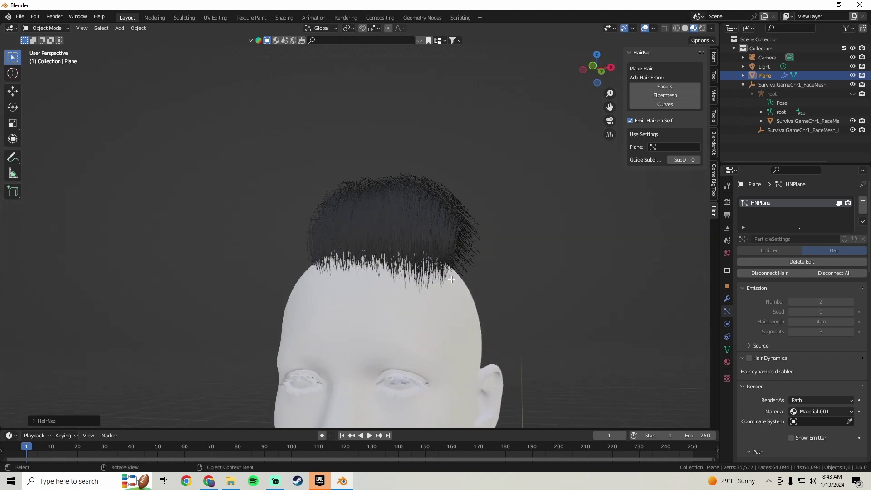
Step: Move the front end vertex of the second guide strand inward to X 0.024649 m and regenerate the hair
{"action": "key", "text": "Tab"}
{"action": "left_click_drag", "start_coordinate": [437, 270], "coordinate": [428, 274]}
{"action": "key", "text": "Tab"}
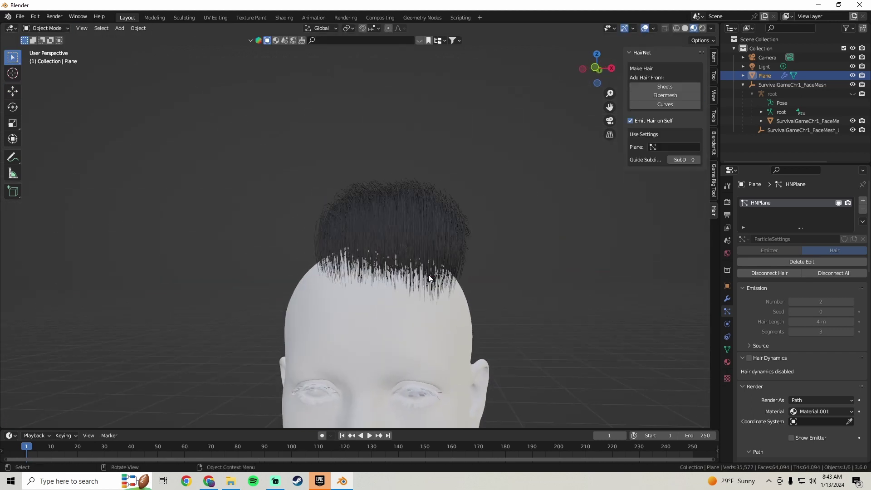
{"action": "left_click", "coordinate": [660, 103]}
{"action": "middle_click_drag", "start_coordinate": [401, 328], "coordinate": [336, 304]}
Step: Shift the second guide strand's upper front vertex backward along Y and inspect the hair from both sides of the head
{"action": "key", "text": "Tab"}
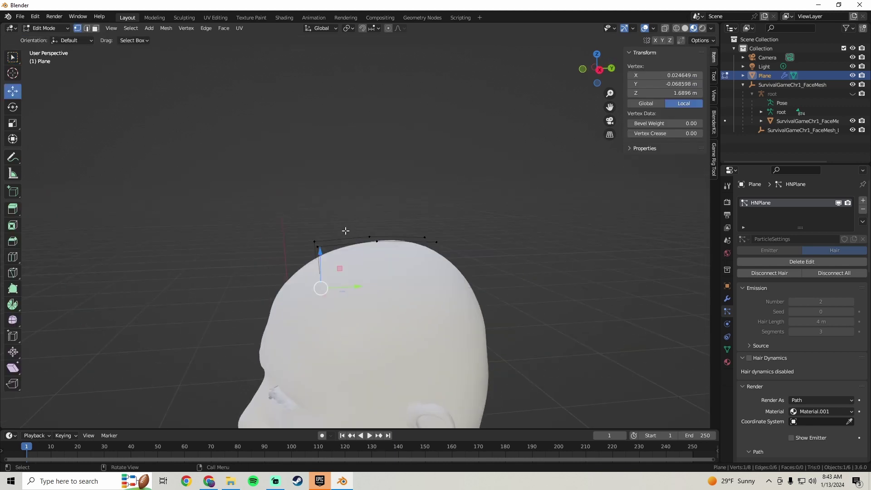
{"action": "key", "text": "Tab"}
{"action": "key", "text": "Tab"}
{"action": "left_click", "coordinate": [318, 246]}
{"action": "left_click_drag", "start_coordinate": [340, 249], "coordinate": [359, 250]}
{"action": "left_click", "coordinate": [362, 250]}
{"action": "key", "text": "Tab"}
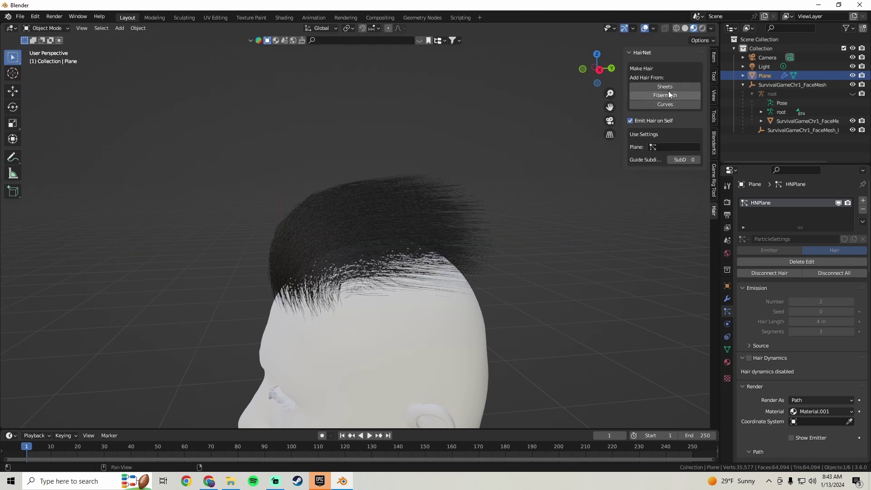
{"action": "key", "text": "Tab"}
{"action": "middle_click_drag", "start_coordinate": [411, 238], "coordinate": [545, 239]}
{"action": "key", "text": "Tab"}
Step: Lower the Roundness of the particle hair's simple children to 0.415, judging the shape from both sides of the head
{"action": "scroll", "coordinate": [747, 311], "scroll_direction": "down", "scroll_amount": 8}
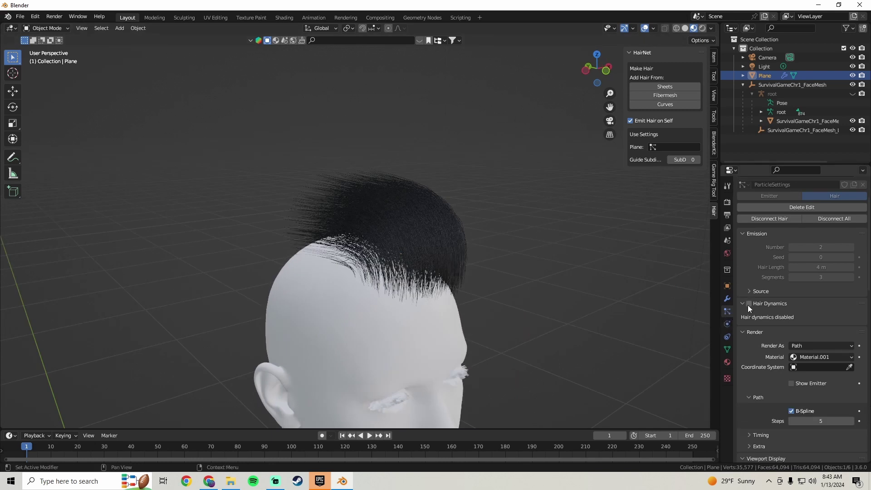
{"action": "scroll", "coordinate": [753, 318], "scroll_direction": "down", "scroll_amount": 12}
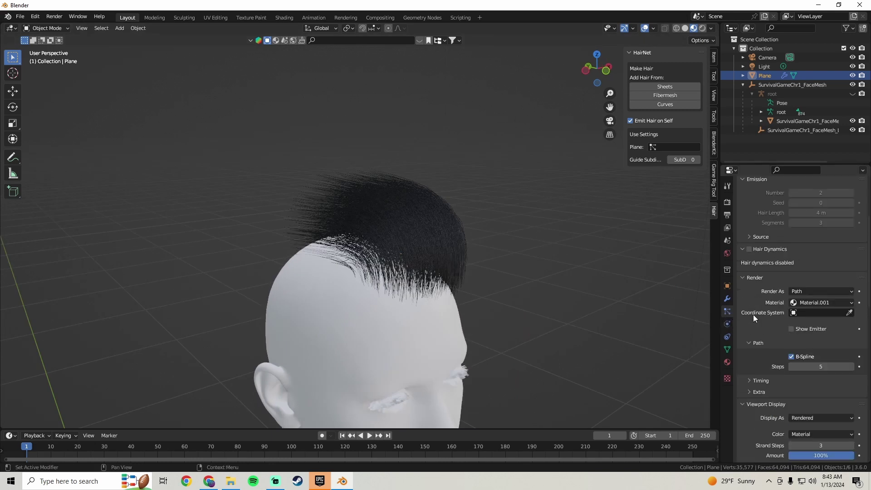
{"action": "scroll", "coordinate": [758, 281], "scroll_direction": "down", "scroll_amount": 2}
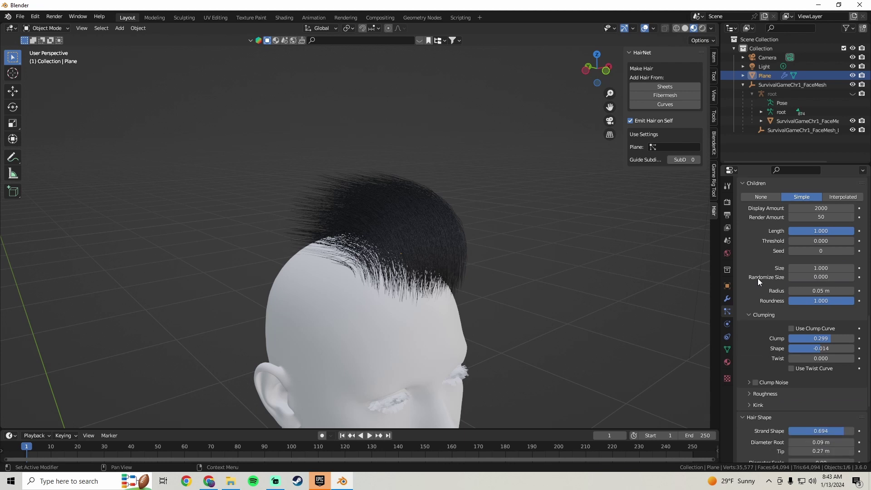
{"action": "scroll", "coordinate": [756, 278], "scroll_direction": "down", "scroll_amount": 5}
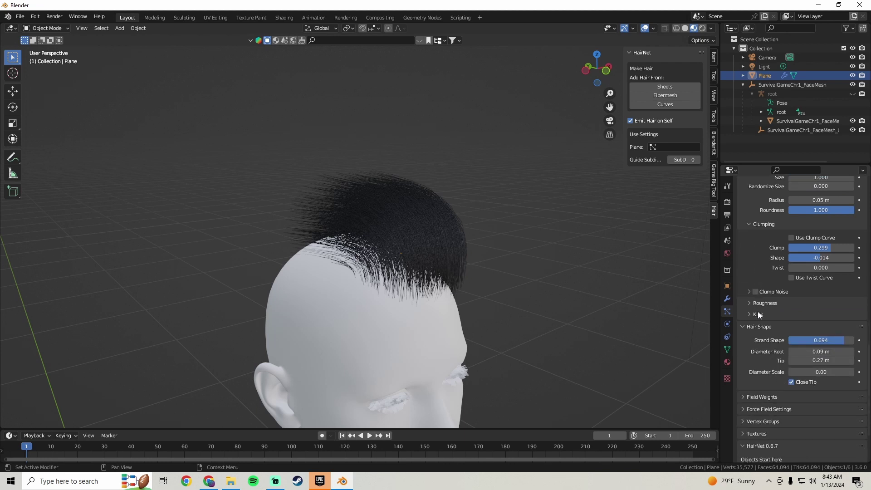
{"action": "scroll", "coordinate": [765, 317], "scroll_direction": "up", "scroll_amount": 4}
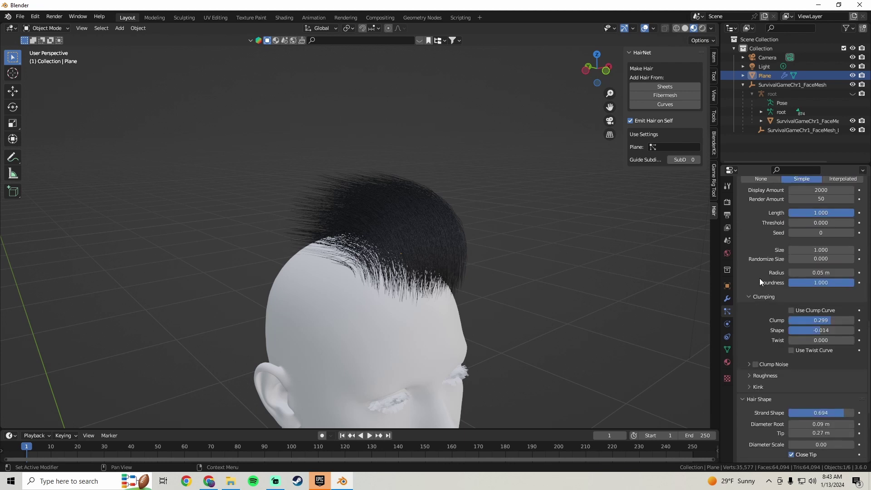
{"action": "scroll", "coordinate": [752, 334], "scroll_direction": "up", "scroll_amount": 2}
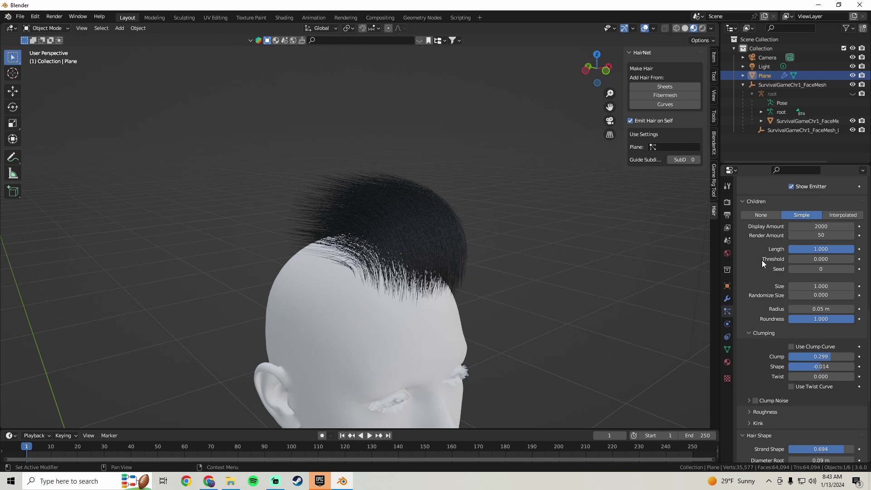
{"action": "left_click_drag", "start_coordinate": [826, 317], "coordinate": [801, 317]}
{"action": "middle_click_drag", "start_coordinate": [490, 241], "coordinate": [321, 230]}
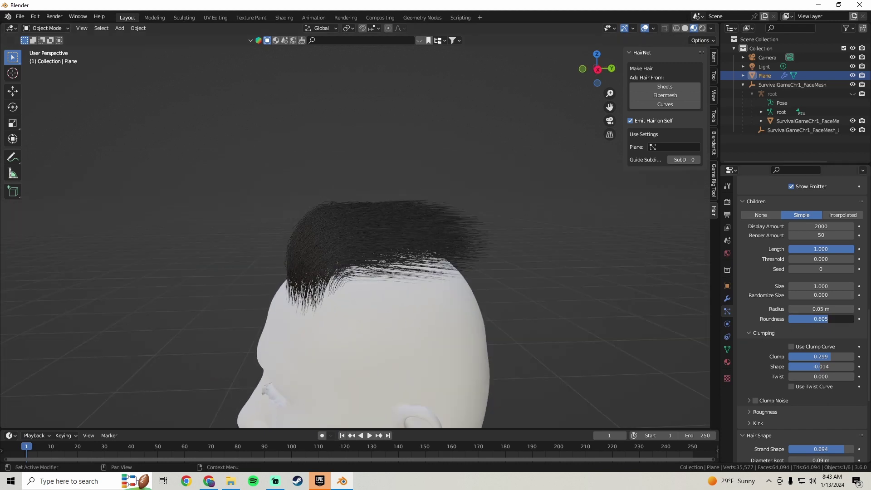
{"action": "left_click_drag", "start_coordinate": [821, 319], "coordinate": [816, 319]}
{"action": "middle_click_drag", "start_coordinate": [345, 267], "coordinate": [256, 259]}
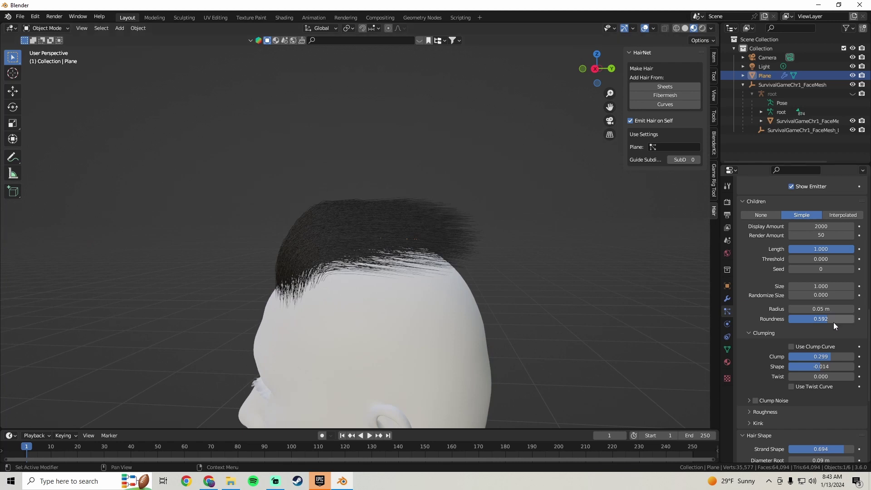
{"action": "left_click_drag", "start_coordinate": [834, 322], "coordinate": [821, 322]}
{"action": "middle_click_drag", "start_coordinate": [154, 254], "coordinate": [366, 248]}
{"action": "left_click_drag", "start_coordinate": [822, 320], "coordinate": [823, 320]}
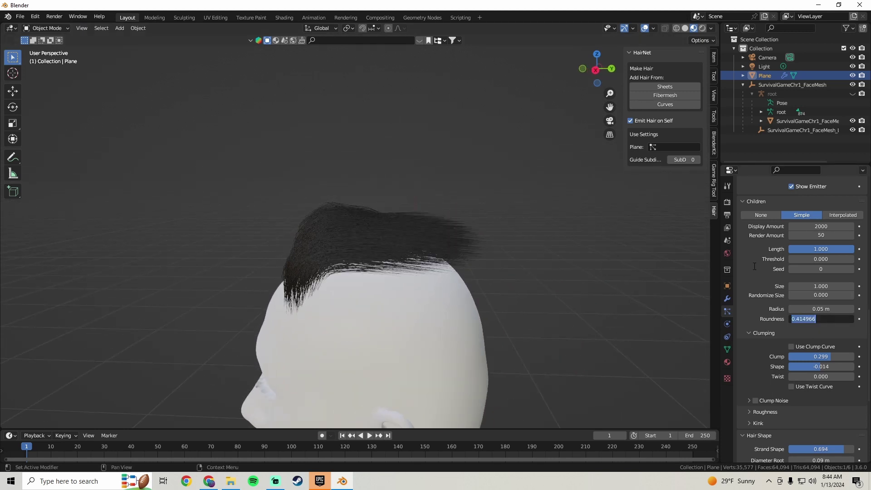
{"action": "key", "text": "Return"}
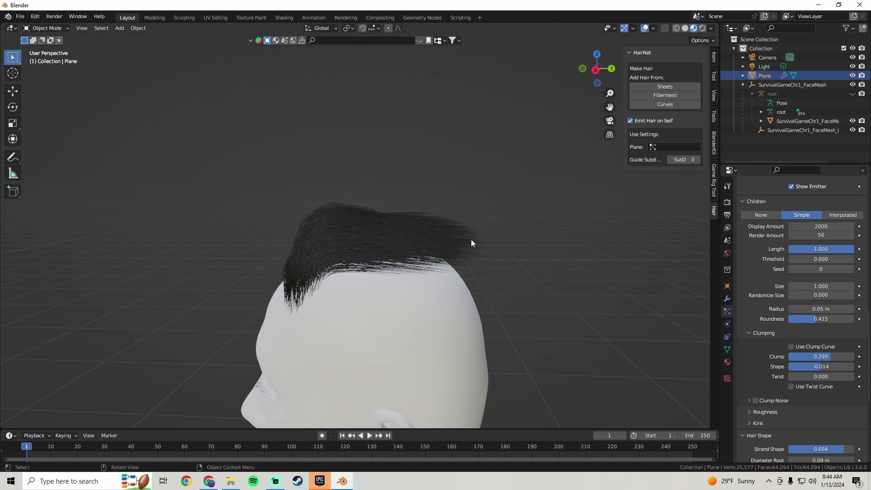
Step: Try viewport Strand Steps values of 4, 5 and 7 for the hair and restore the value to 3
{"action": "scroll", "coordinate": [753, 282], "scroll_direction": "up", "scroll_amount": 9}
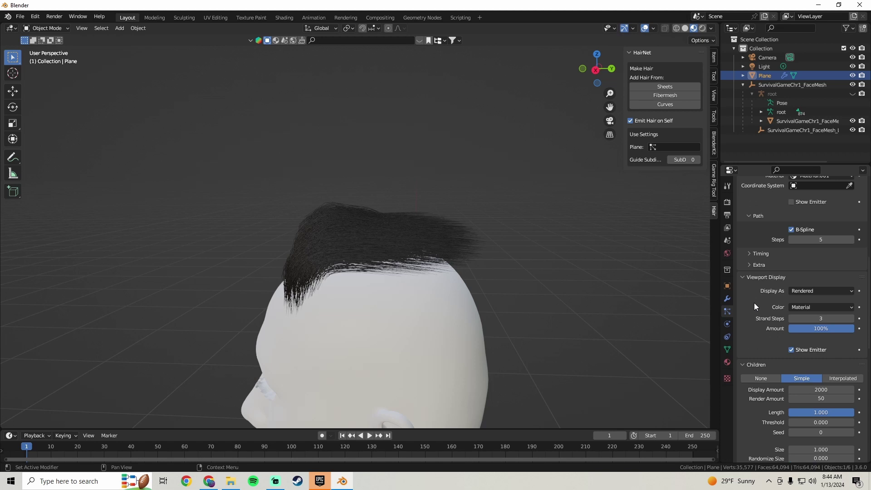
{"action": "scroll", "coordinate": [764, 282], "scroll_direction": "down", "scroll_amount": 2}
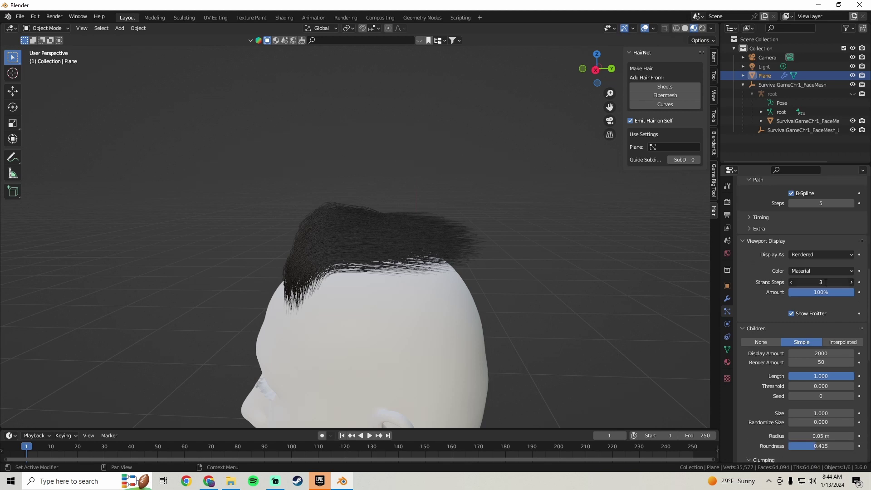
{"action": "key", "text": "Return"}
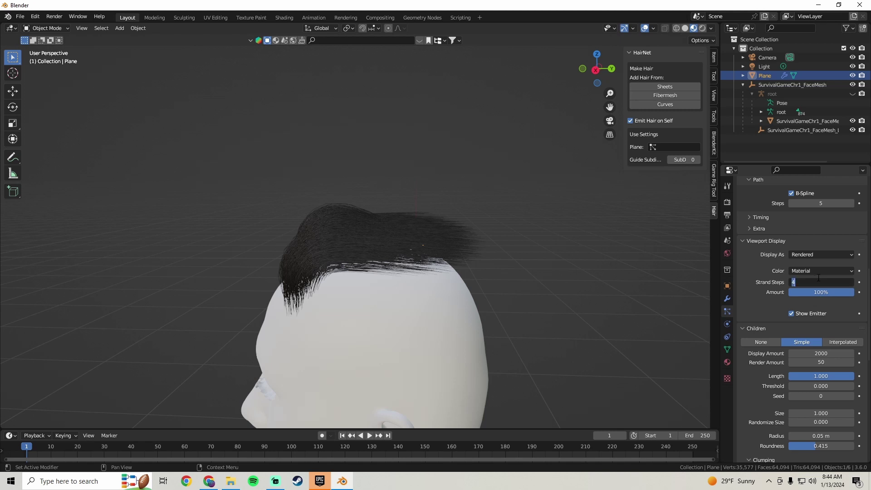
{"action": "type", "text": "5"}
{"action": "key", "text": "Return"}
{"action": "type", "text": "7"}
{"action": "key", "text": "Return"}
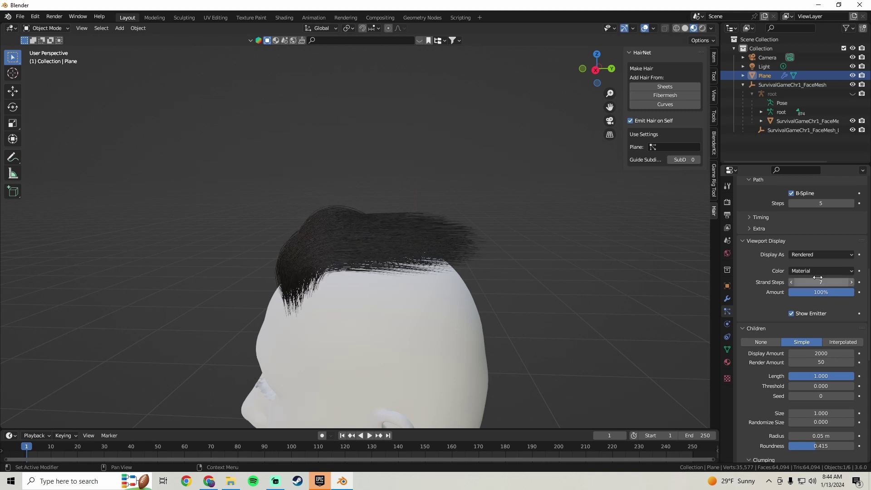
{"action": "mouse_move", "coordinate": [318, 271]}
{"action": "middle_mouse_down"}
{"action": "mouse_move", "coordinate": [418, 265]}
{"action": "mouse_move", "coordinate": [318, 263]}
{"action": "middle_mouse_up"}
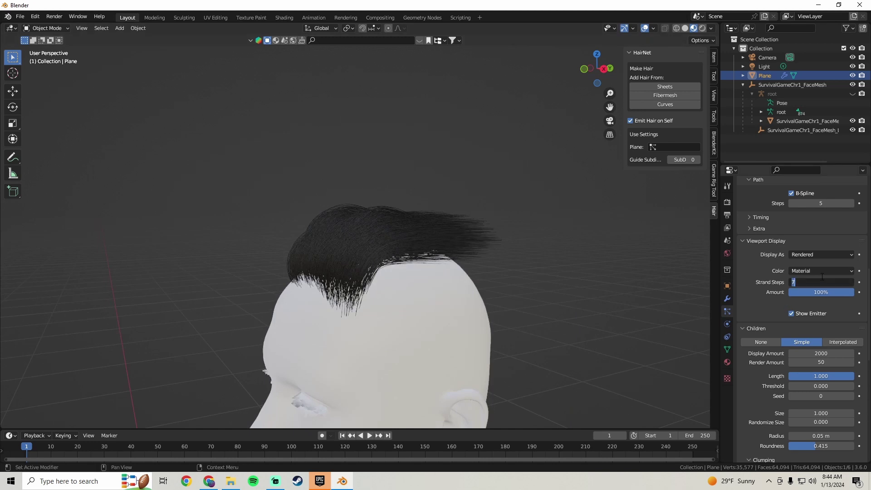
{"action": "type", "text": "3"}
{"action": "key", "text": "Return"}
Step: Lower the first guide strand's upper front and middle vertices toward the scalp and regenerate the Fibermesh hair
{"action": "key", "text": "Tab"}
{"action": "middle_click_drag", "start_coordinate": [286, 254], "coordinate": [373, 234]}
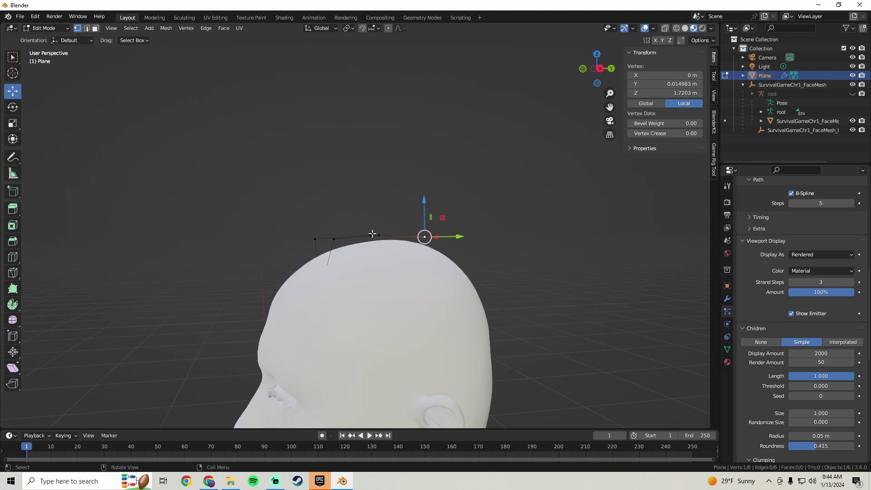
{"action": "key", "text": "Tab"}
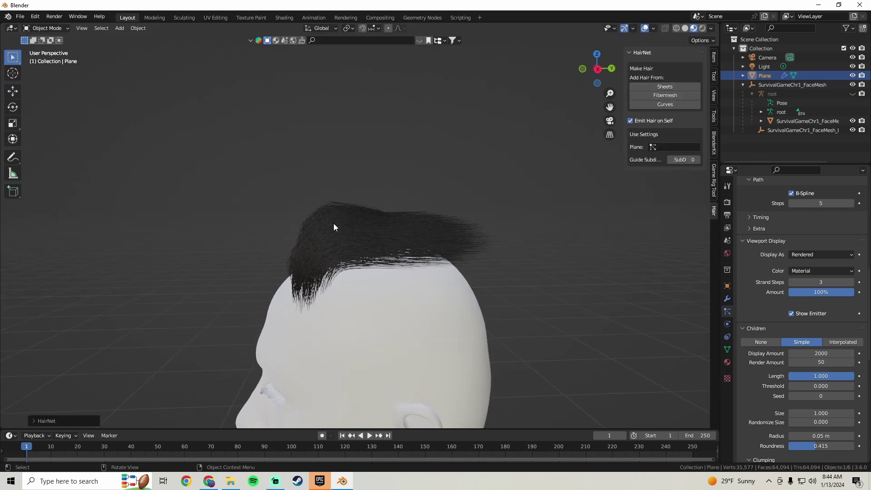
{"action": "middle_click_drag", "start_coordinate": [333, 223], "coordinate": [447, 223]}
{"action": "key", "text": "Tab"}
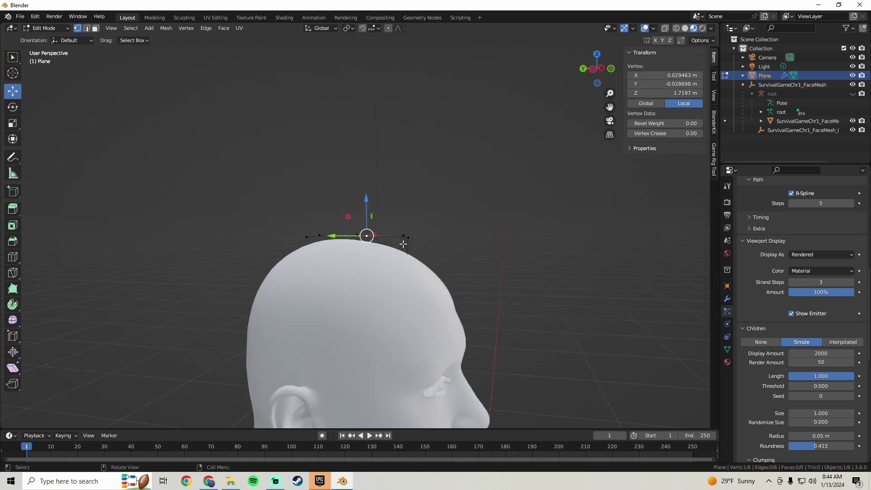
{"action": "left_click_drag", "start_coordinate": [407, 212], "coordinate": [380, 240]}
{"action": "key", "text": "Tab"}
{"action": "left_click", "coordinate": [646, 97]}
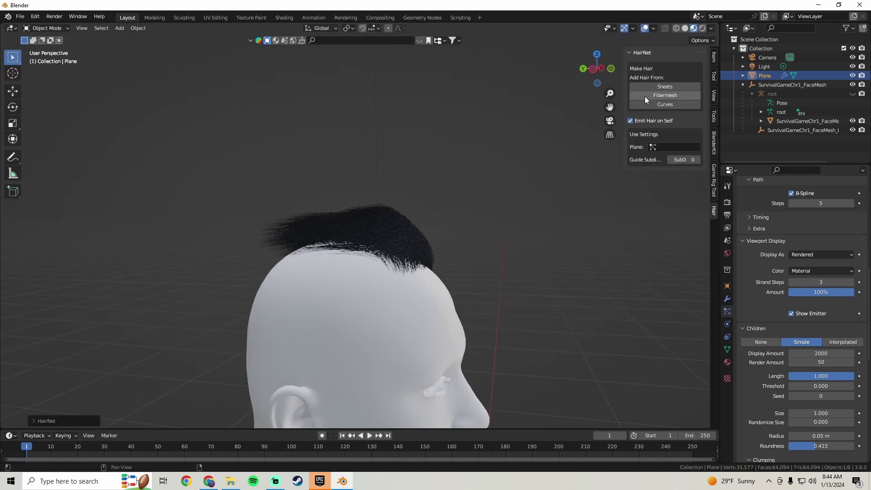
{"action": "middle_click_drag", "start_coordinate": [427, 224], "coordinate": [394, 232]}
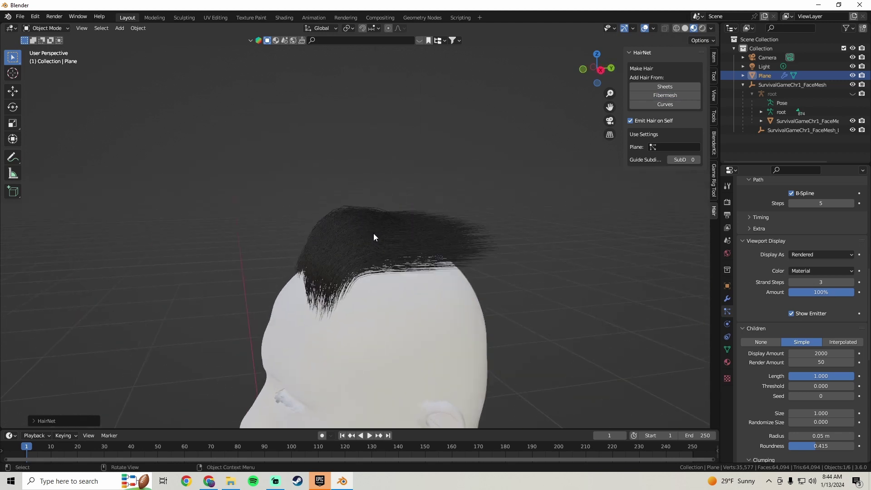
Step: Move the second guide strand's upper front vertex back to Y -0.054972 m and regenerate the Fibermesh hair
{"action": "key", "text": "Tab"}
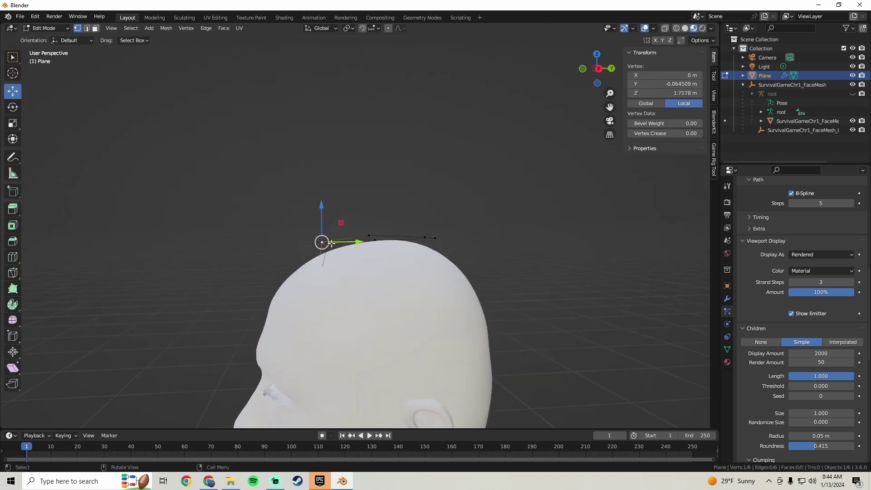
{"action": "left_click_drag", "start_coordinate": [350, 240], "coordinate": [361, 241]}
{"action": "key", "text": "Tab"}
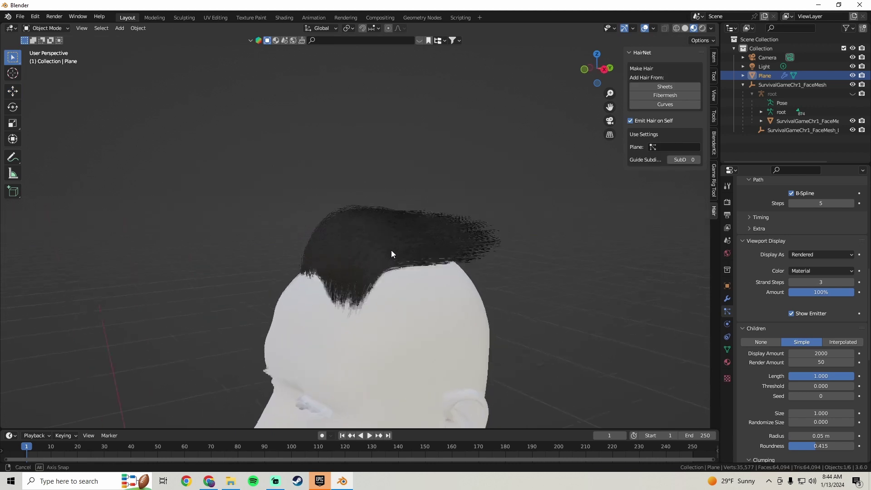
{"action": "left_click", "coordinate": [680, 96]}
{"action": "middle_click_drag", "start_coordinate": [481, 214], "coordinate": [414, 251]}
{"action": "key", "text": "Tab"}
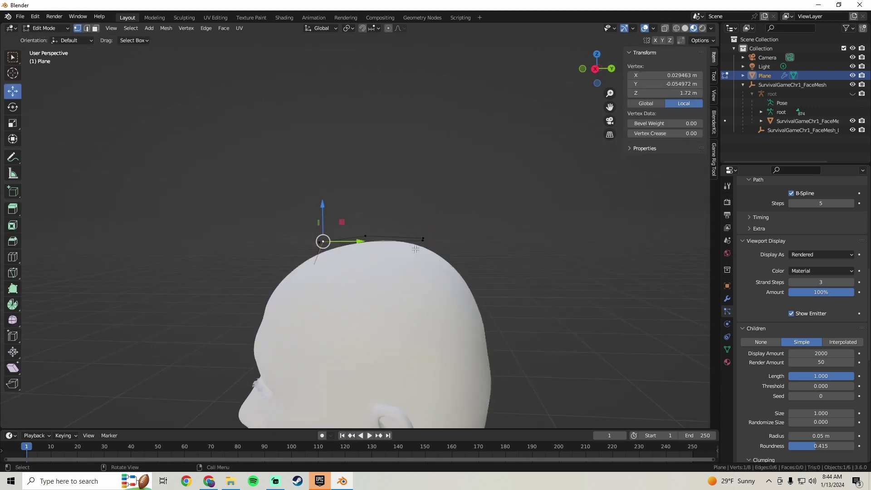
{"action": "key", "text": "Tab"}
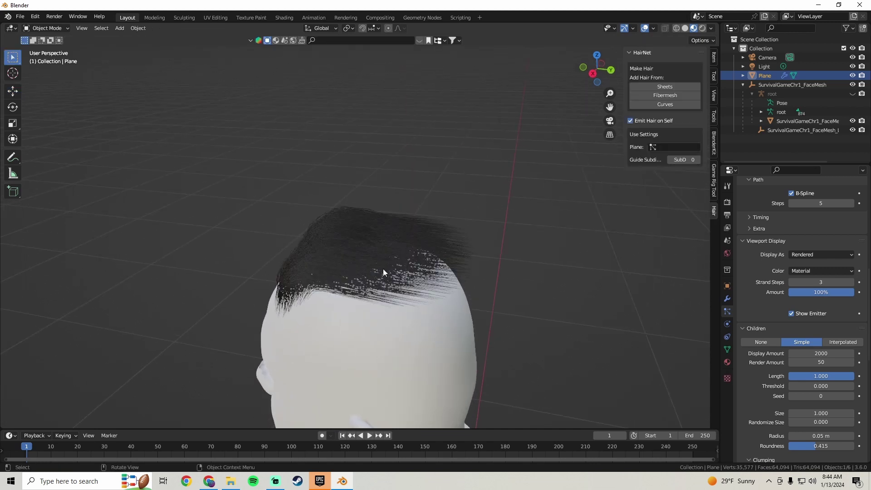
{"action": "middle_click_drag", "start_coordinate": [383, 268], "coordinate": [359, 237]}
Step: Lower the rear end vertices of both guide strands, the first strand's to Z 1.7153 m, and regenerate the hair
{"action": "key", "text": "Tab"}
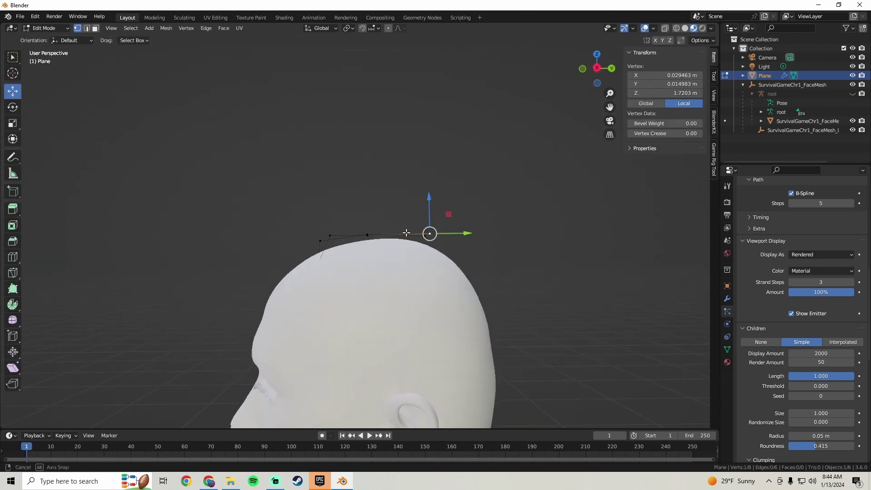
{"action": "left_click_drag", "start_coordinate": [432, 212], "coordinate": [429, 235]}
{"action": "middle_click_drag", "start_coordinate": [429, 235], "coordinate": [386, 227]}
{"action": "left_click_drag", "start_coordinate": [384, 211], "coordinate": [384, 219]}
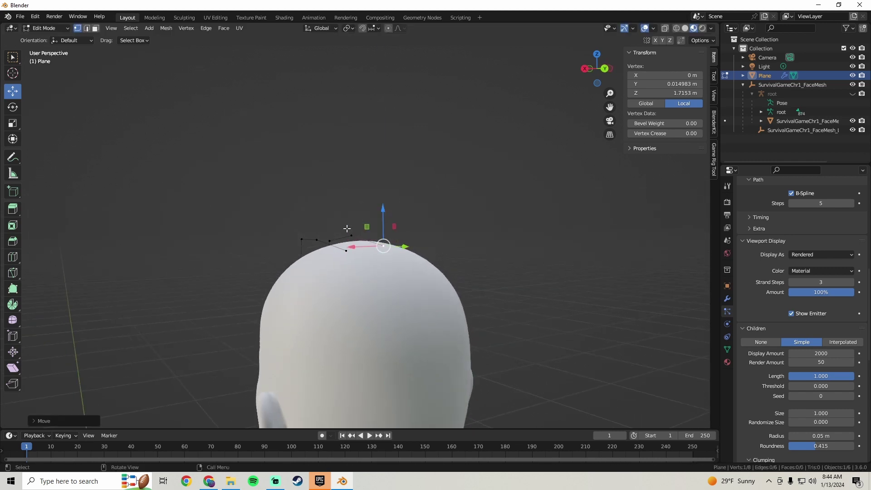
{"action": "middle_click_drag", "start_coordinate": [384, 220], "coordinate": [412, 248]}
{"action": "key", "text": "Tab"}
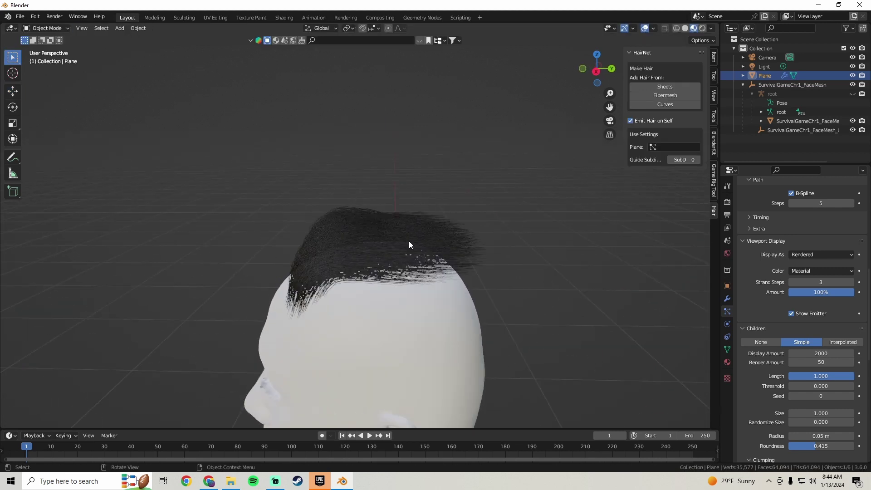
{"action": "left_click", "coordinate": [644, 94]}
{"action": "middle_click_drag", "start_coordinate": [383, 205], "coordinate": [448, 194]}
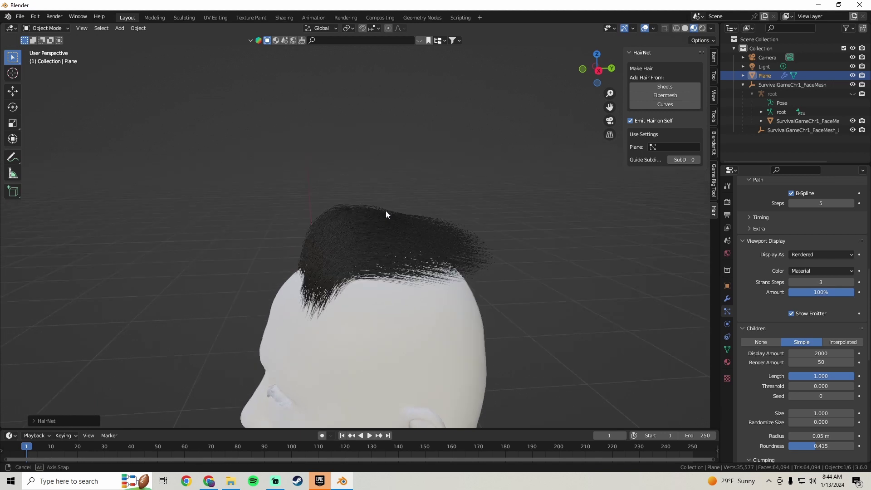
Step: Shift the guide strands' front root vertices backward along Y and regenerate the Fibermesh hair to check the front hairline
{"action": "key", "text": "Tab"}
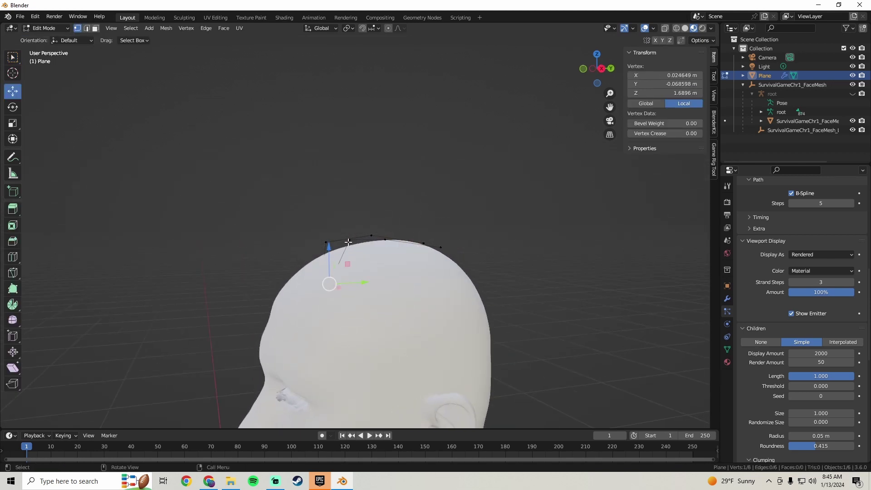
{"action": "middle_click_drag", "start_coordinate": [336, 283], "coordinate": [317, 270]}
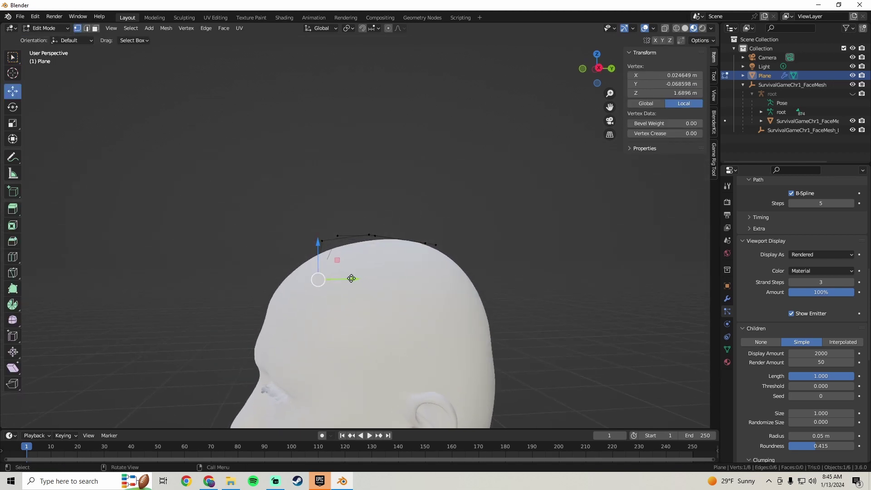
{"action": "key", "text": "Tab"}
{"action": "left_click", "coordinate": [662, 94]}
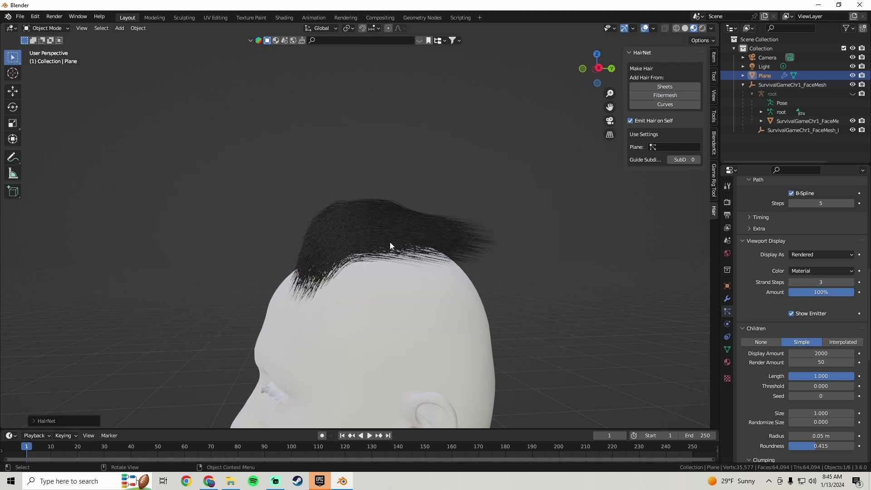
{"action": "middle_click_drag", "start_coordinate": [390, 241], "coordinate": [158, 311]}
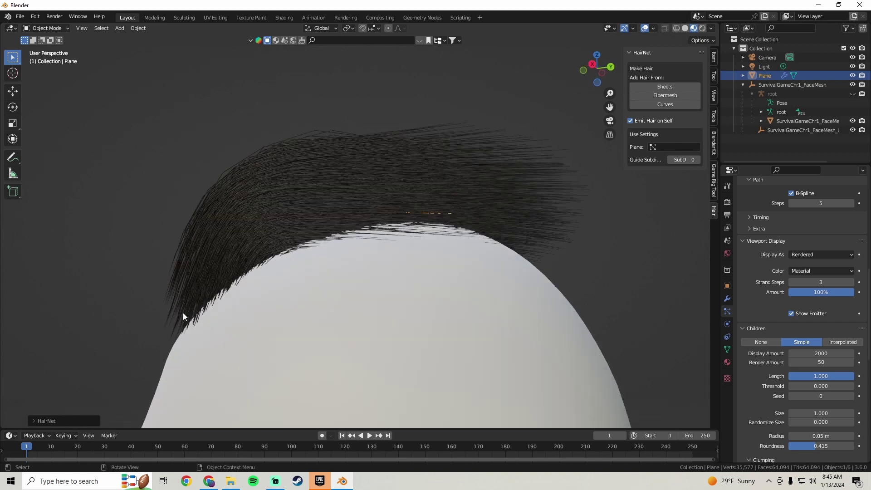
{"action": "key", "text": "Tab"}
{"action": "left_click_drag", "start_coordinate": [260, 301], "coordinate": [296, 304]}
{"action": "key", "text": "Tab"}
{"action": "left_click", "coordinate": [674, 104]}
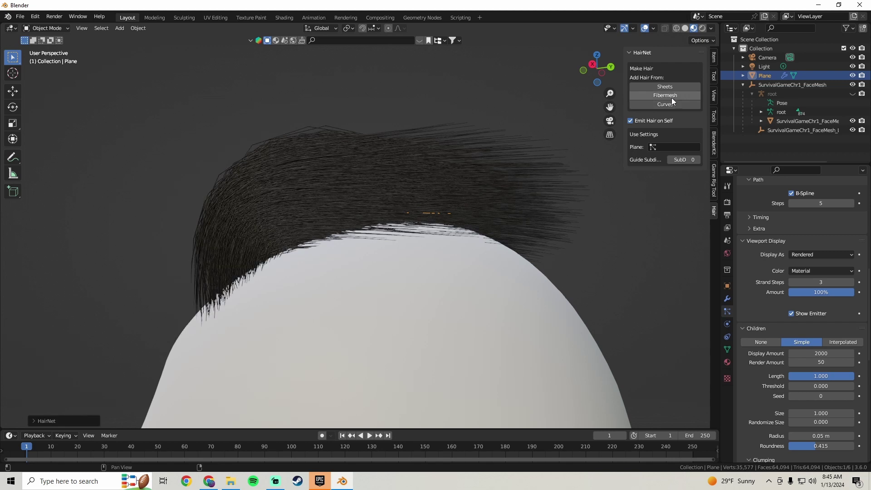
Step: Select both guide strands, move them forward along Y to a median of -0.051714 m, and regenerate the Fibermesh hair
{"action": "key", "text": "Tab"}
{"action": "middle_click_drag", "start_coordinate": [289, 272], "coordinate": [354, 264], "text": "shift"}
{"action": "left_click", "coordinate": [373, 230]}
{"action": "key", "text": "Tab"}
{"action": "key", "text": "Tab"}
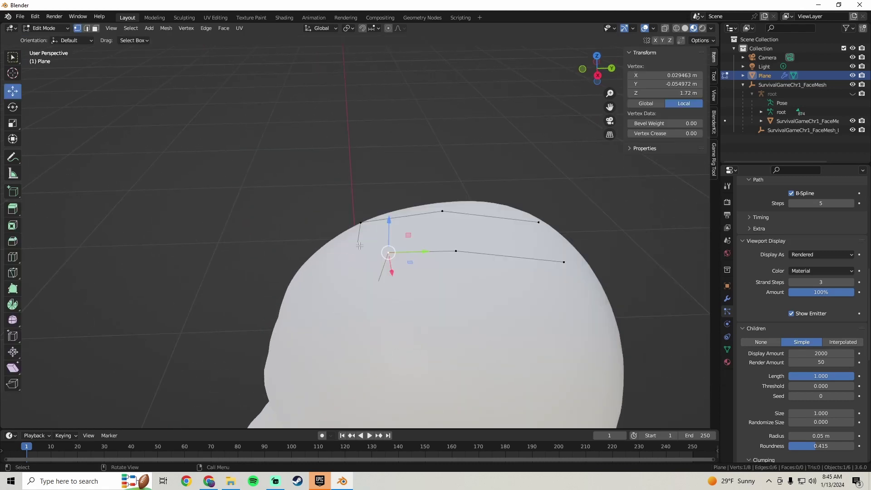
{"action": "key", "text": "l"}
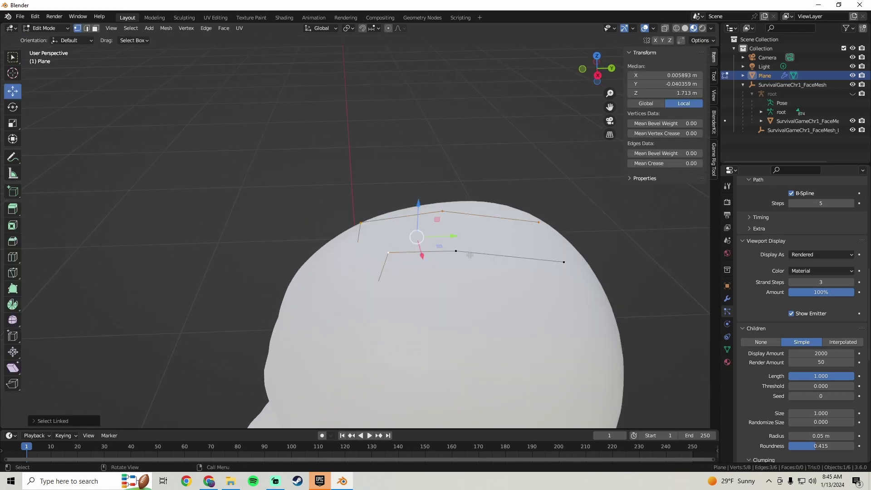
{"action": "left_click_drag", "start_coordinate": [461, 253], "coordinate": [425, 258]}
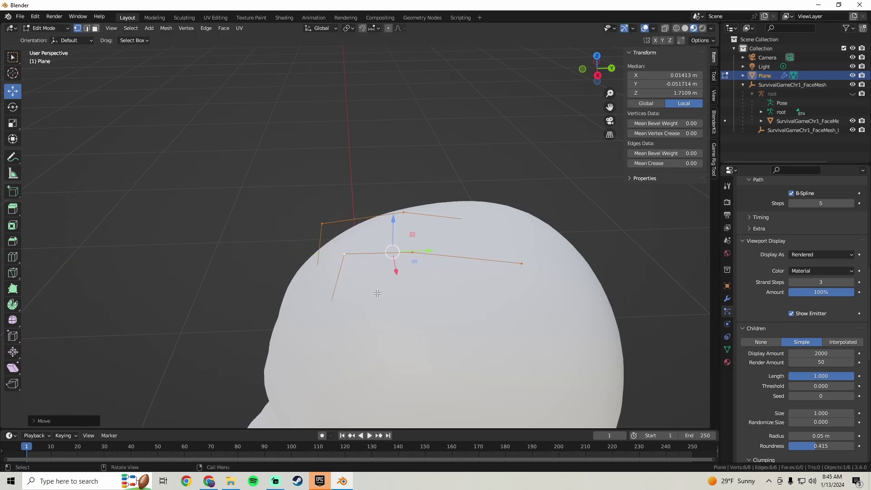
{"action": "key", "text": "Tab"}
{"action": "middle_click_drag", "start_coordinate": [423, 281], "coordinate": [477, 254]}
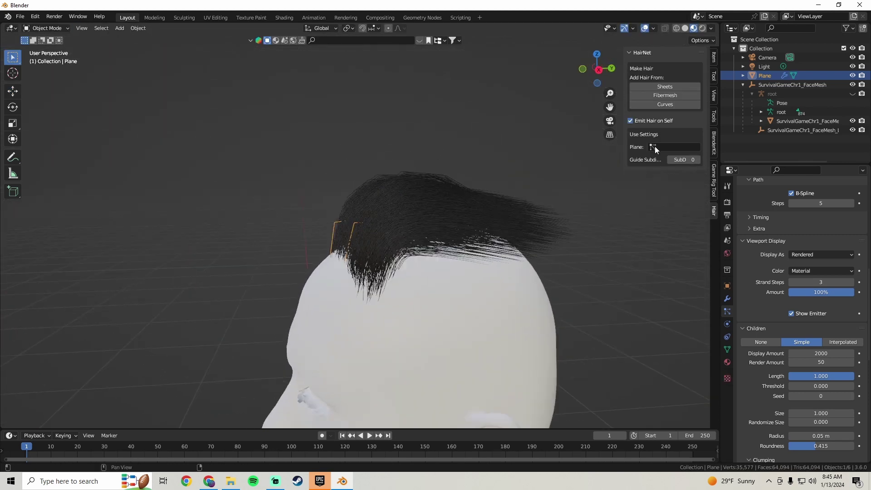
{"action": "left_click", "coordinate": [679, 96]}
Step: Lower the second guide strand's upper front vertex to Z 1.7133 m and regenerate the Fibermesh hair
{"action": "middle_click_drag", "start_coordinate": [595, 152], "coordinate": [346, 273]}
{"action": "key", "text": "Tab"}
{"action": "left_click", "coordinate": [332, 283]}
{"action": "left_click_drag", "start_coordinate": [353, 252], "coordinate": [355, 251]}
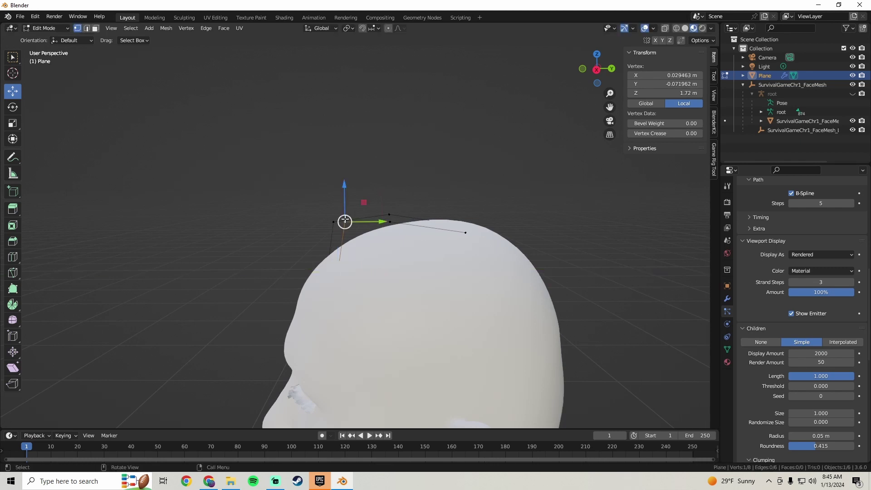
{"action": "left_click_drag", "start_coordinate": [344, 193], "coordinate": [346, 222]}
{"action": "key", "text": "Tab"}
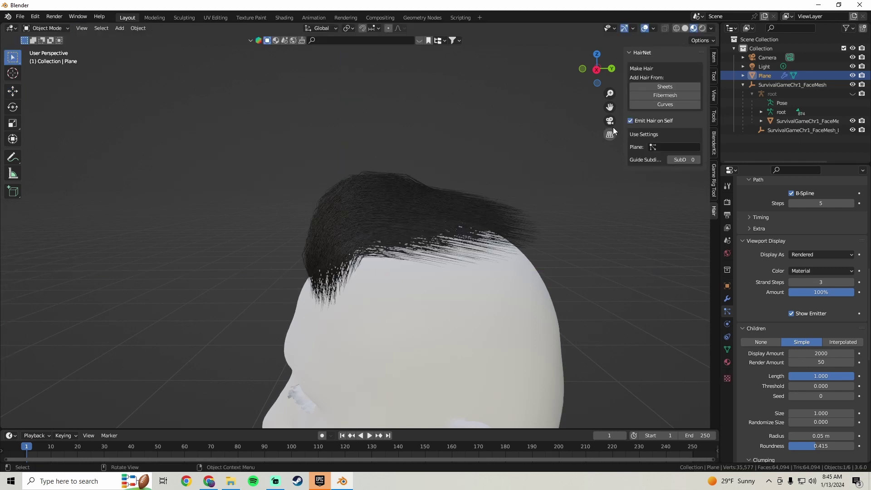
{"action": "left_click", "coordinate": [654, 94]}
Step: Duplicate the central guide strand and move the copy along X to a median of -0.02394 m on the opposite side
{"action": "middle_click_drag", "start_coordinate": [528, 157], "coordinate": [529, 231]}
{"action": "key", "text": "Tab"}
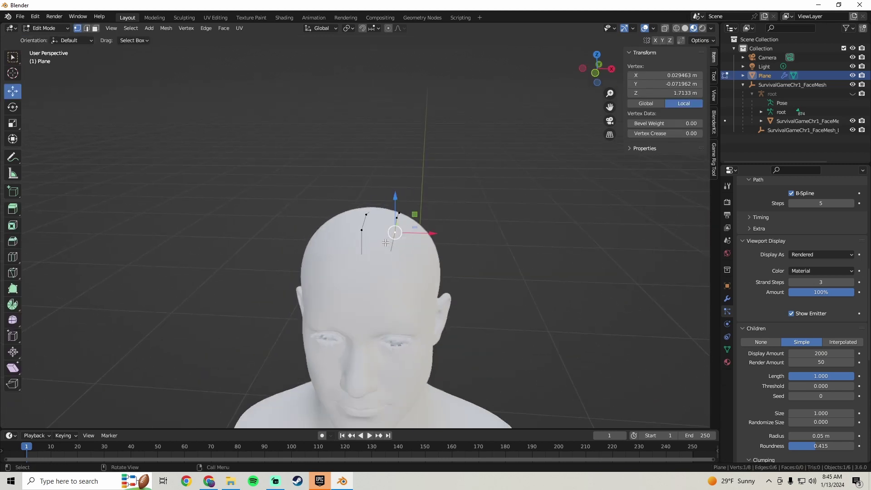
{"action": "middle_click_drag", "start_coordinate": [386, 242], "coordinate": [394, 247]}
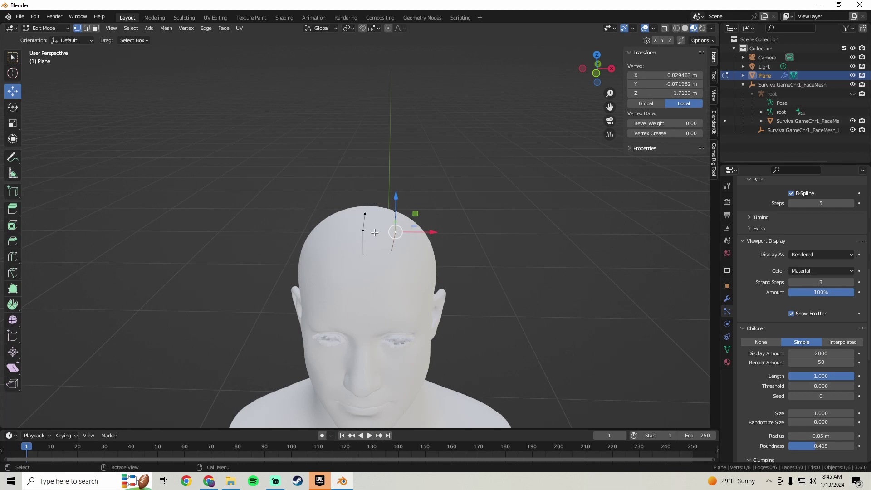
{"action": "key", "text": "l"}
{"action": "middle_click_drag", "start_coordinate": [358, 232], "coordinate": [365, 251]}
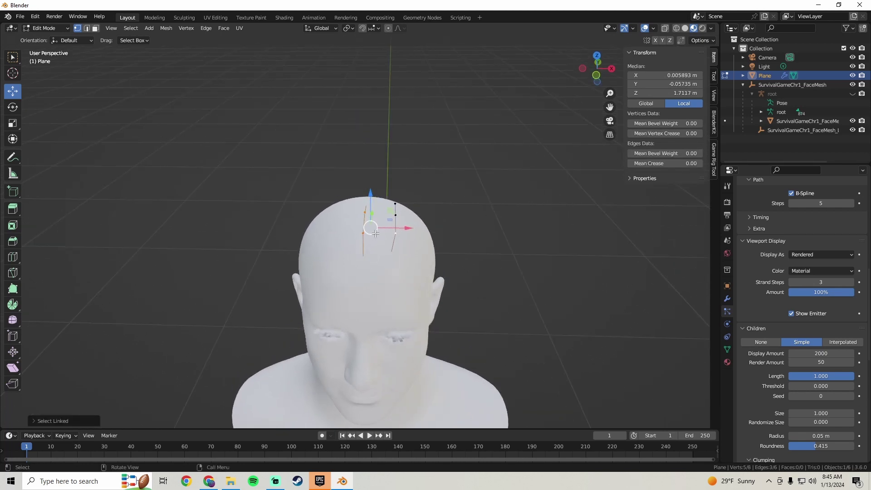
{"action": "left_click", "coordinate": [368, 230]}
{"action": "key", "text": "l"}
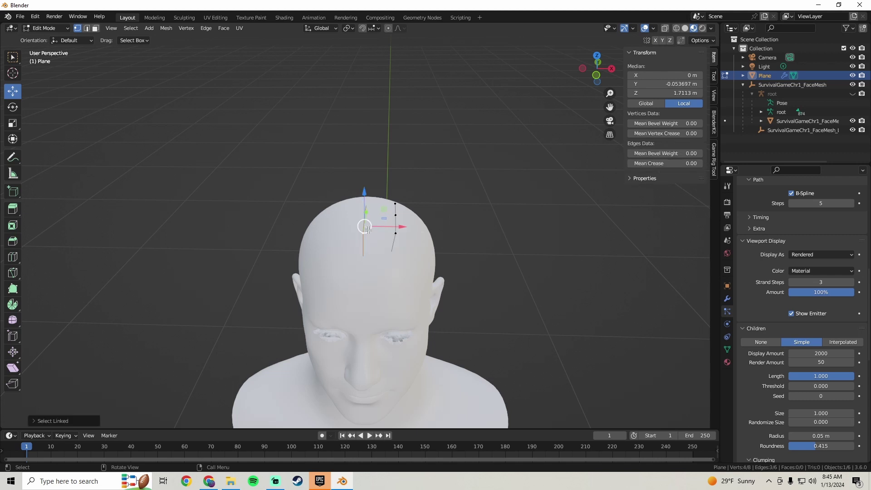
{"action": "left_click_drag", "start_coordinate": [396, 226], "coordinate": [383, 227]}
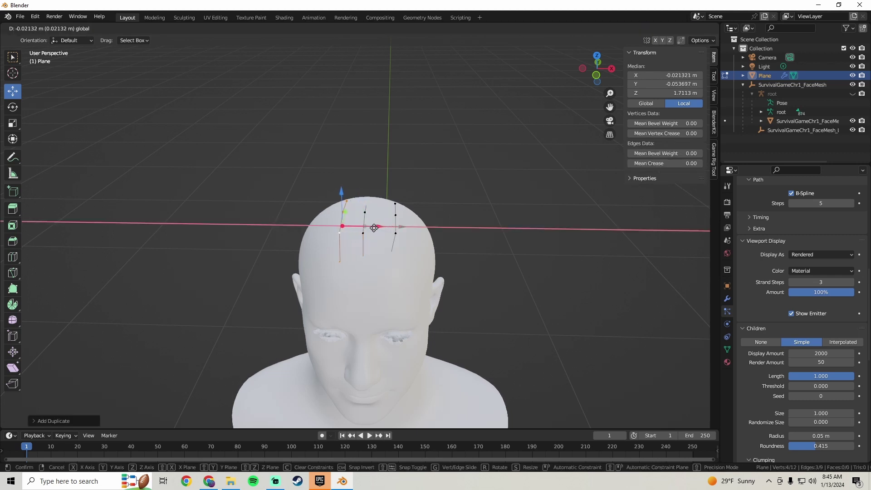
{"action": "left_click", "coordinate": [372, 228]}
Step: Lower the third strand's upper front vertex toward the scalp, placing it at Y -0.0815 m and Z 1.713 m
{"action": "middle_click_drag", "start_coordinate": [372, 228], "coordinate": [499, 226]}
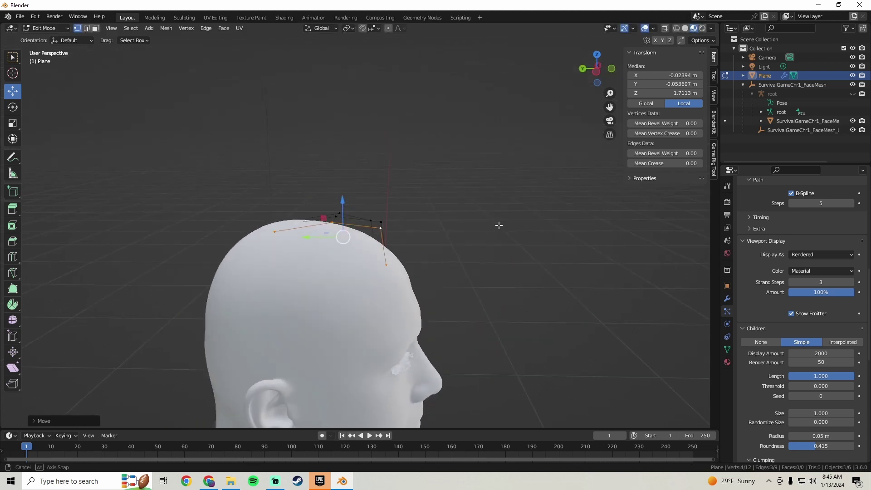
{"action": "left_click", "coordinate": [388, 243]}
{"action": "left_click_drag", "start_coordinate": [387, 236], "coordinate": [381, 231]}
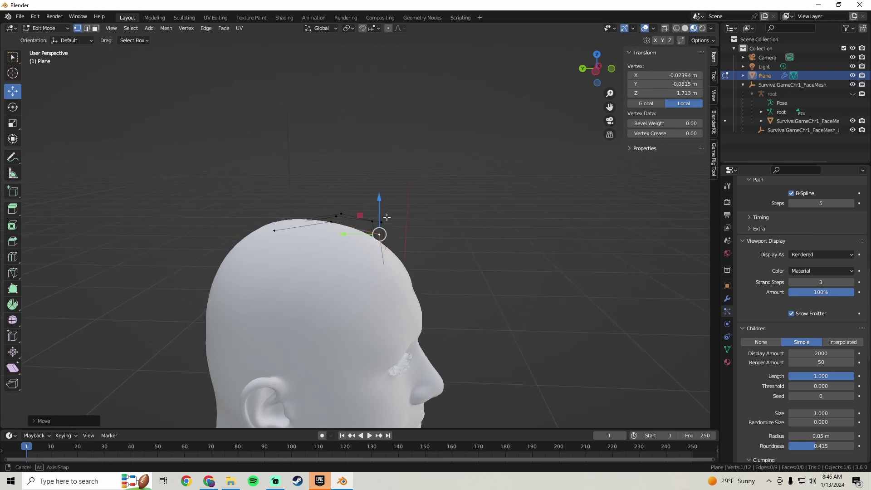
{"action": "middle_click_drag", "start_coordinate": [380, 230], "coordinate": [338, 243]}
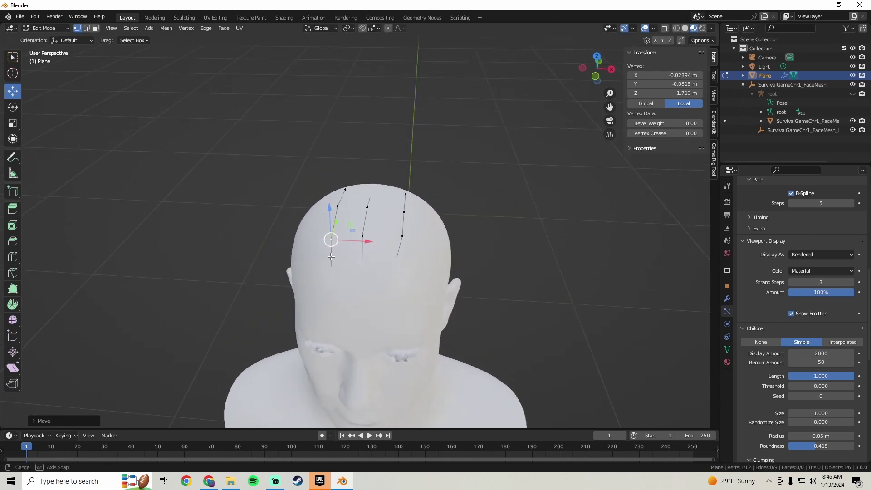
Step: Select all three guide strands, delete the existing hair edit, and regenerate the hair from the Fibermesh
{"action": "key", "text": "a"}
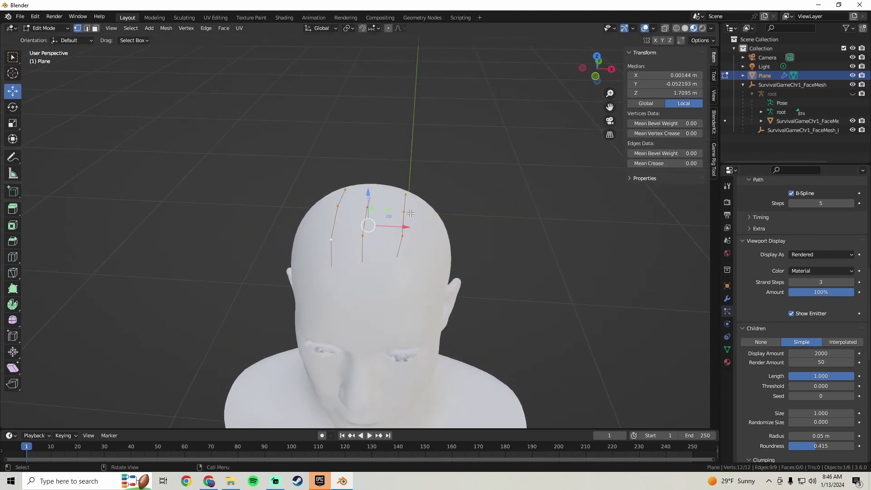
{"action": "key", "text": "Tab"}
{"action": "left_click", "coordinate": [670, 88]}
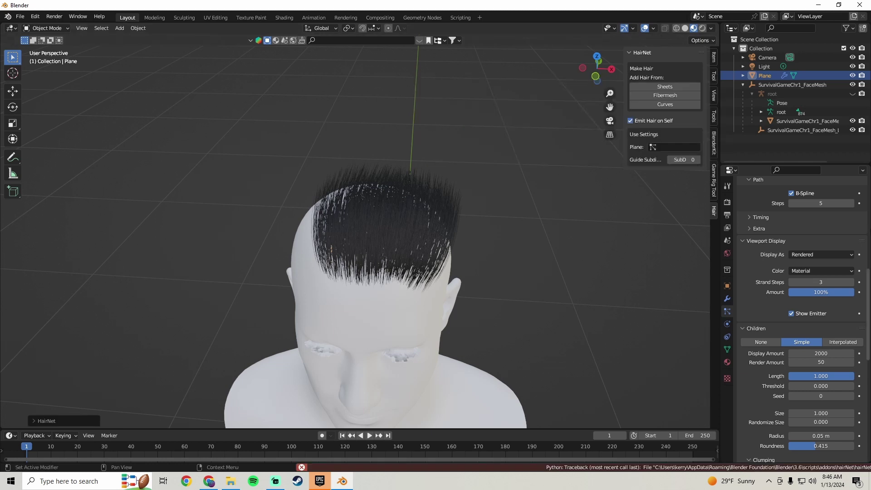
{"action": "scroll", "coordinate": [870, 313], "scroll_direction": "up", "scroll_amount": 10}
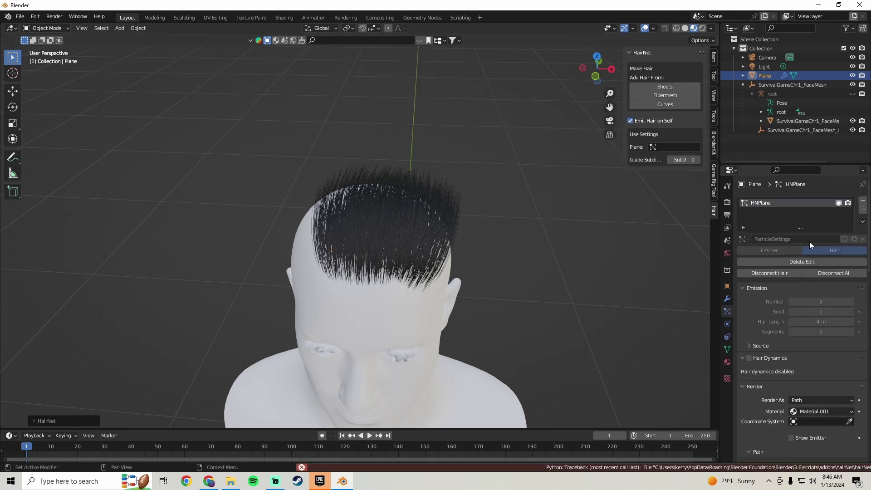
{"action": "left_click", "coordinate": [796, 260]}
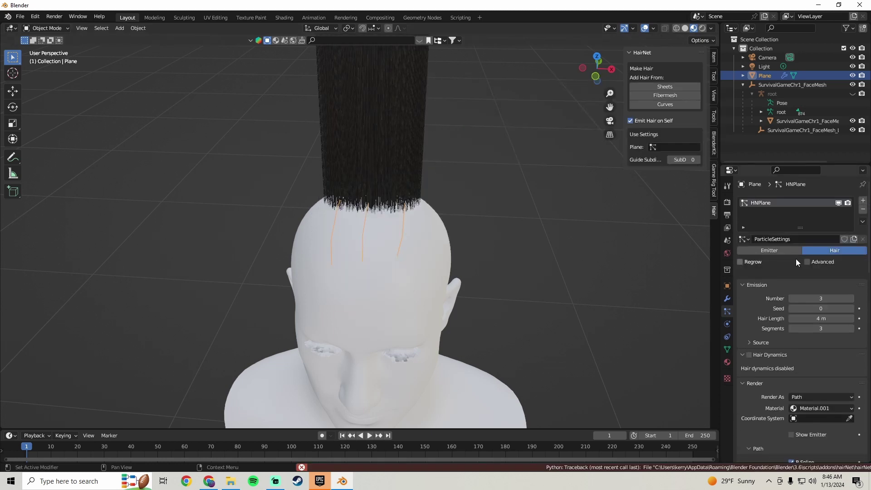
{"action": "left_click", "coordinate": [666, 99]}
Step: Duplicate the second guide strand and move the copy backward along Y toward the back of the head
{"action": "middle_click_drag", "start_coordinate": [423, 190], "coordinate": [366, 232]}
{"action": "key", "text": "Tab"}
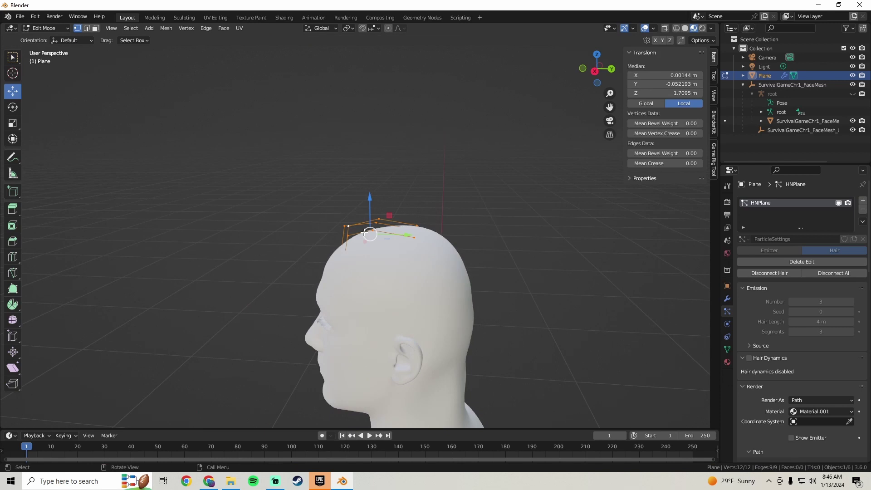
{"action": "key", "text": "Tab"}
{"action": "scroll", "coordinate": [372, 240], "scroll_direction": "up", "scroll_amount": 2}
{"action": "key", "text": "Tab"}
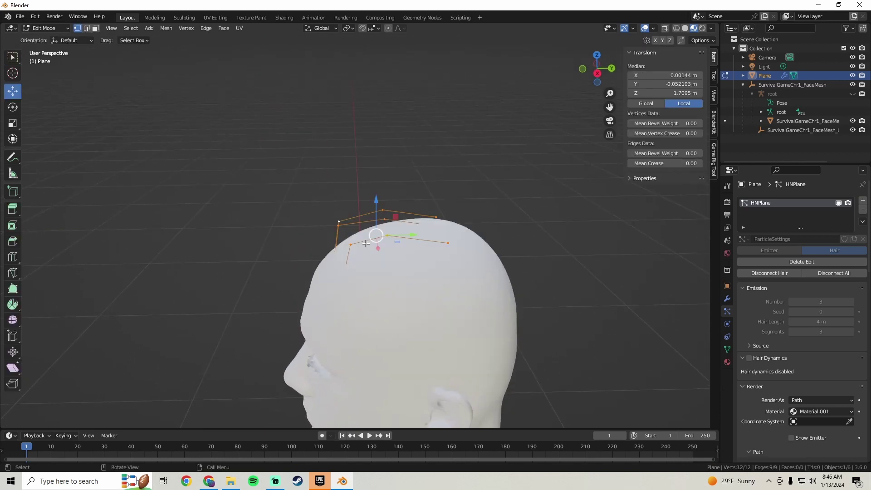
{"action": "key", "text": "ctrl+l"}
{"action": "mouse_move", "coordinate": [366, 244]}
{"action": "middle_mouse_down"}
{"action": "mouse_move", "coordinate": [401, 246]}
{"action": "mouse_move", "coordinate": [375, 248]}
{"action": "middle_mouse_up"}
{"action": "left_click", "coordinate": [379, 245]}
{"action": "key", "text": "ctrl+l"}
{"action": "key", "text": "shift+d"}
{"action": "right_click", "coordinate": [381, 248]}
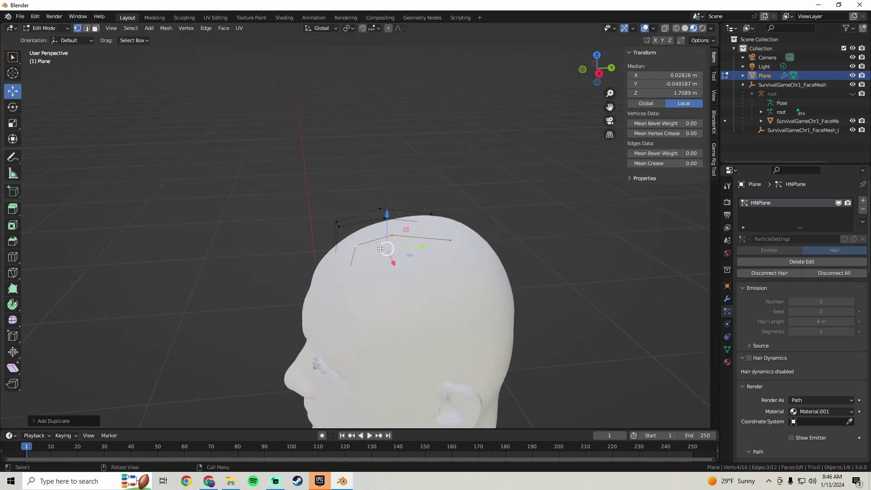
{"action": "left_click_drag", "start_coordinate": [416, 248], "coordinate": [501, 249]}
{"action": "middle_click_drag", "start_coordinate": [534, 259], "coordinate": [508, 252]}
Step: Lower the rear strand's end vertex to Z 1.695 m, delete the hair edit, and regenerate the Fibermesh hair
{"action": "left_click", "coordinate": [461, 238]}
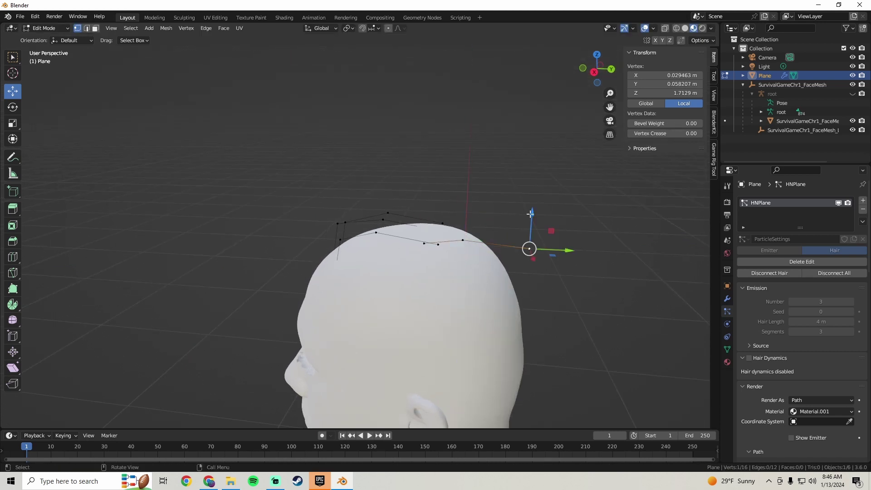
{"action": "left_click_drag", "start_coordinate": [531, 214], "coordinate": [533, 247]}
{"action": "key", "text": "Tab"}
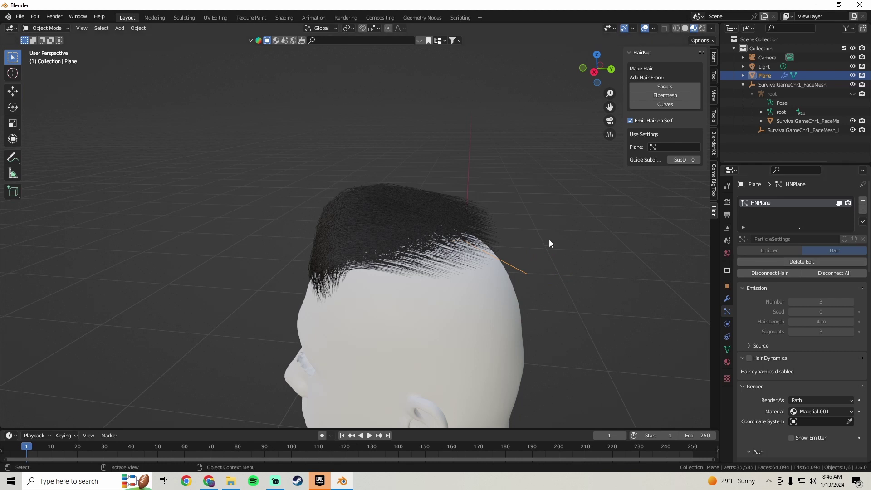
{"action": "left_click", "coordinate": [793, 263]}
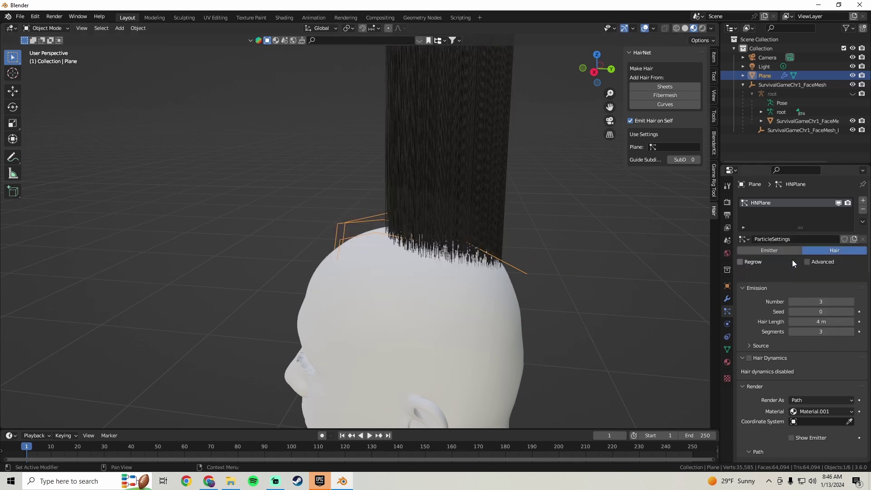
{"action": "left_click", "coordinate": [666, 95]}
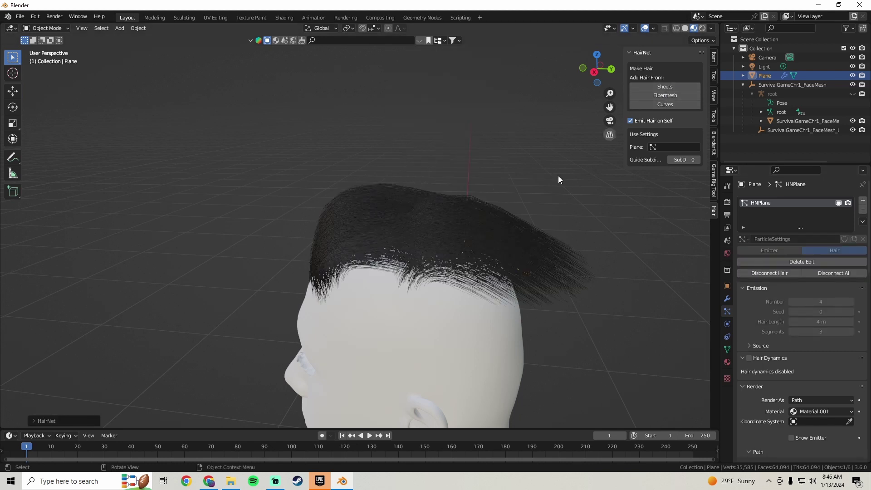
Step: Raise the rear guide strand's root vertex along Z to 1.7056 m
{"action": "key", "text": "Tab"}
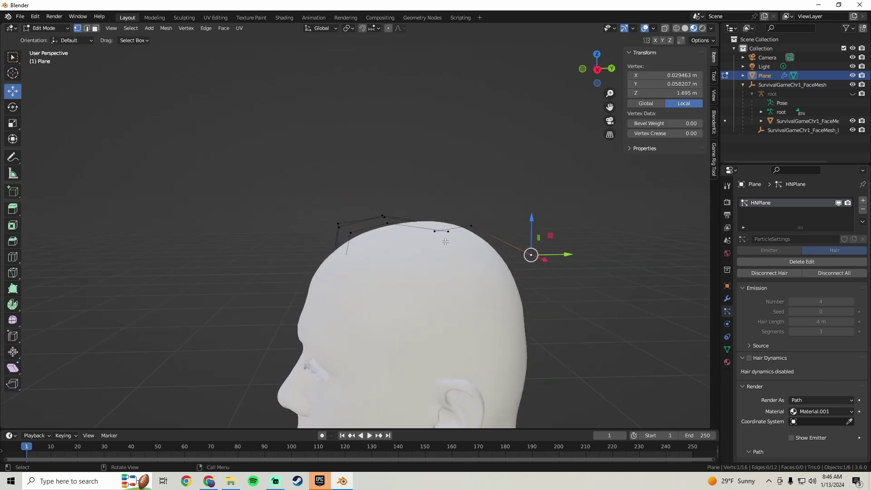
{"action": "middle_click_drag", "start_coordinate": [468, 238], "coordinate": [429, 252]}
{"action": "key", "text": "Tab"}
{"action": "key", "text": "Tab"}
{"action": "key", "text": "Tab"}
{"action": "key", "text": "Tab"}
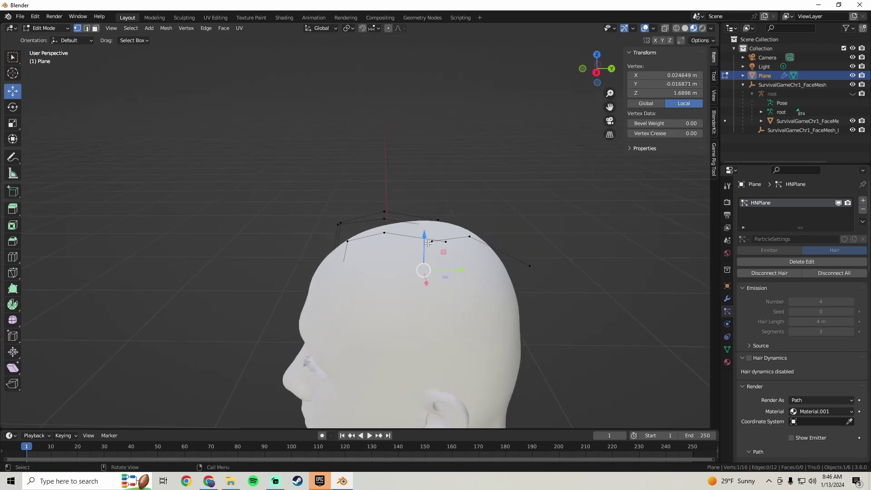
{"action": "key", "text": "g"}
{"action": "key", "text": "z"}
{"action": "left_click", "coordinate": [429, 219]}
{"action": "middle_click_drag", "start_coordinate": [430, 220], "coordinate": [471, 238]}
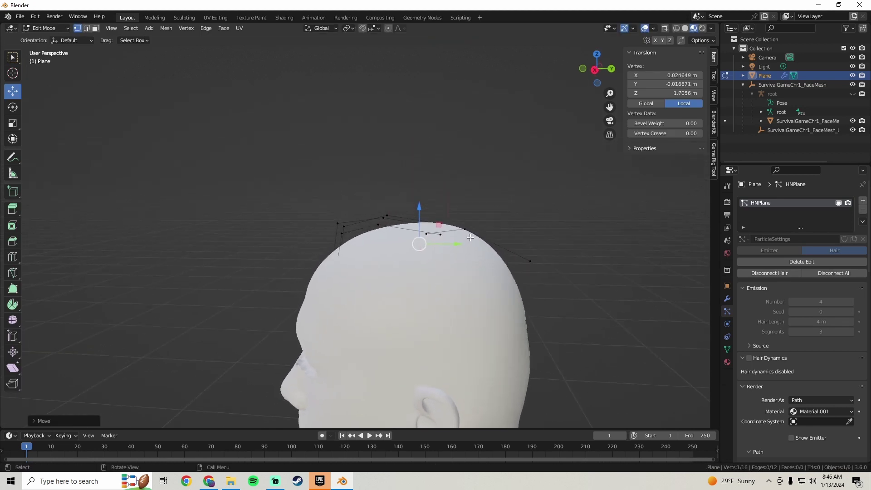
Step: Lower the rear guide strand's end vertex along Z to 1.6781 m and regenerate the Fibermesh hair
{"action": "key", "text": "g"}
{"action": "key", "text": "z"}
{"action": "left_click", "coordinate": [530, 266]}
{"action": "mouse_move", "coordinate": [529, 266]}
{"action": "middle_mouse_down"}
{"action": "mouse_move", "coordinate": [522, 261]}
{"action": "mouse_move", "coordinate": [521, 270]}
{"action": "middle_mouse_up"}
{"action": "key", "text": "g"}
{"action": "key", "text": "z"}
{"action": "left_click", "coordinate": [522, 270]}
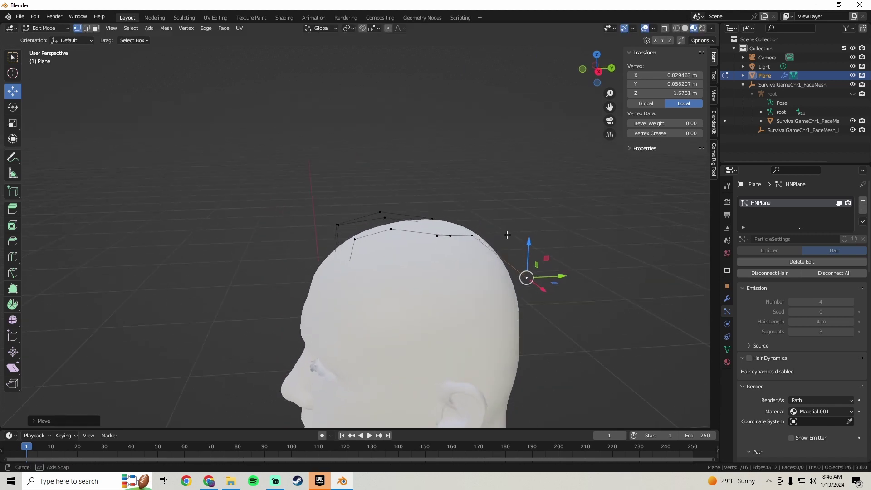
{"action": "key", "text": "Tab"}
{"action": "left_click", "coordinate": [659, 98]}
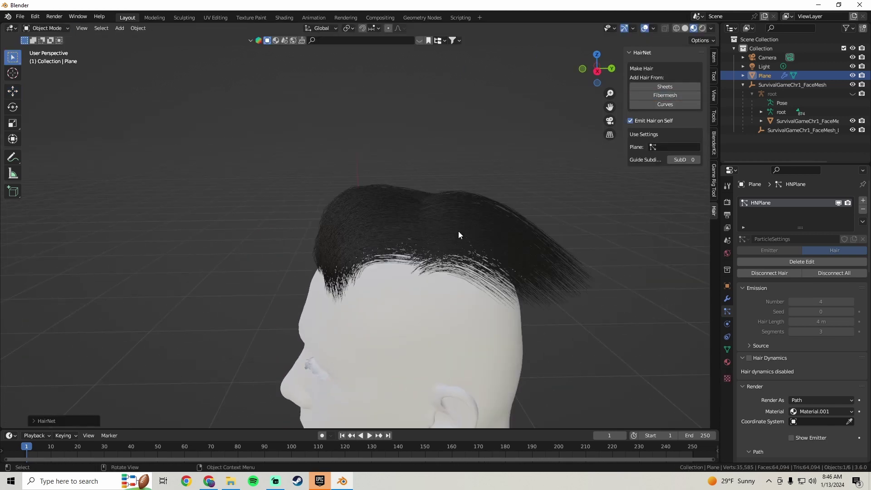
Step: Raise the rear guide strand's middle vertex slightly and regenerate the Fibermesh hair
{"action": "key", "text": "Tab"}
{"action": "middle_click_drag", "start_coordinate": [456, 225], "coordinate": [476, 238]}
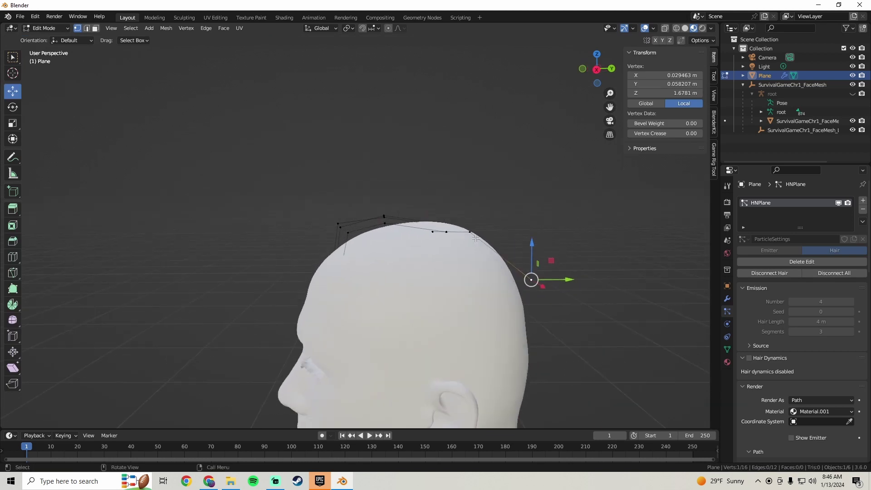
{"action": "left_click_drag", "start_coordinate": [469, 224], "coordinate": [476, 220]}
{"action": "key", "text": "Tab"}
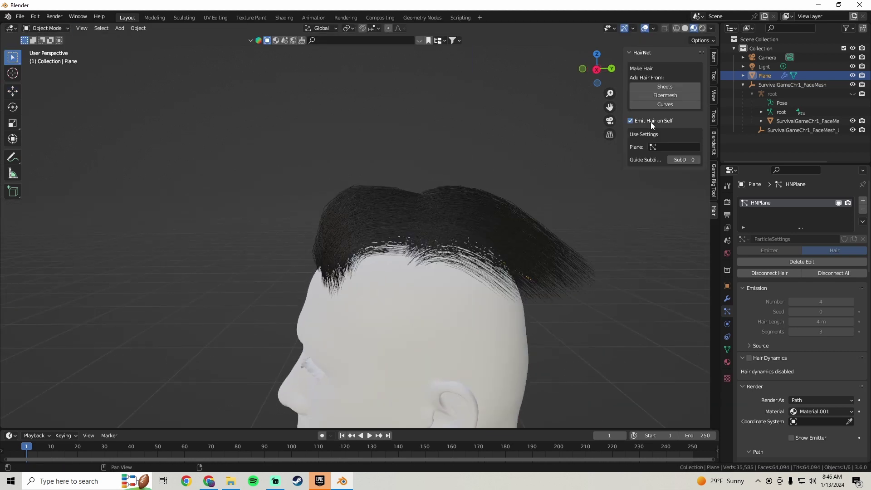
{"action": "left_click", "coordinate": [666, 102]}
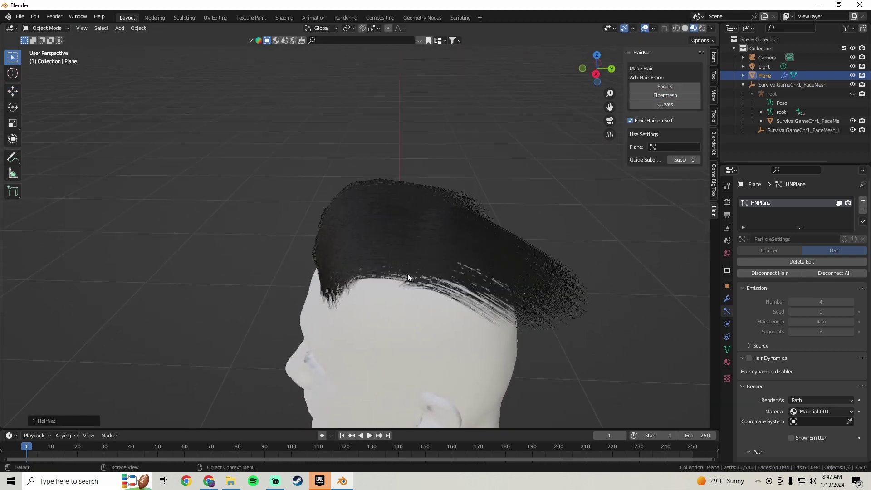
Step: Adjust the front vertices of the rear guide strand and regenerate the Fibermesh hair to smooth the dip between sections
{"action": "key", "text": "Tab"}
{"action": "scroll", "coordinate": [395, 282], "scroll_direction": "up", "scroll_amount": 1}
{"action": "left_click", "coordinate": [414, 278]}
{"action": "middle_click_drag", "start_coordinate": [414, 278], "coordinate": [468, 242]}
{"action": "left_click", "coordinate": [439, 257]}
{"action": "key", "text": "Tab"}
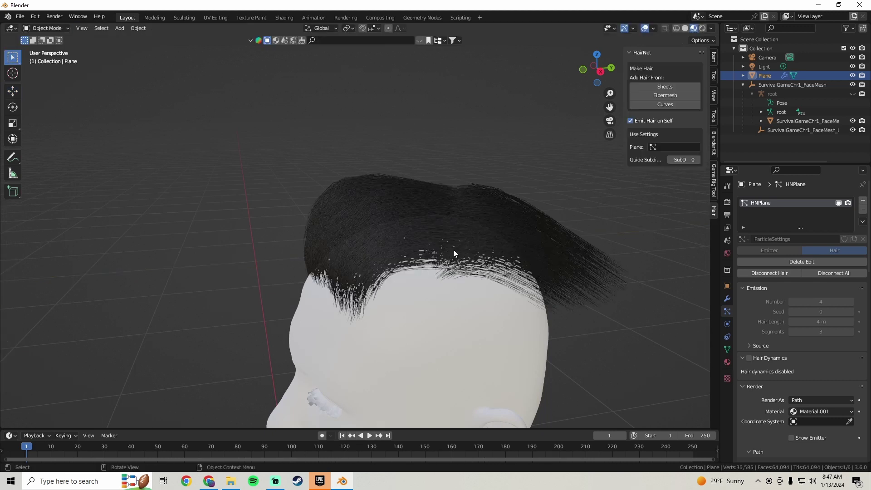
{"action": "left_click", "coordinate": [652, 94]}
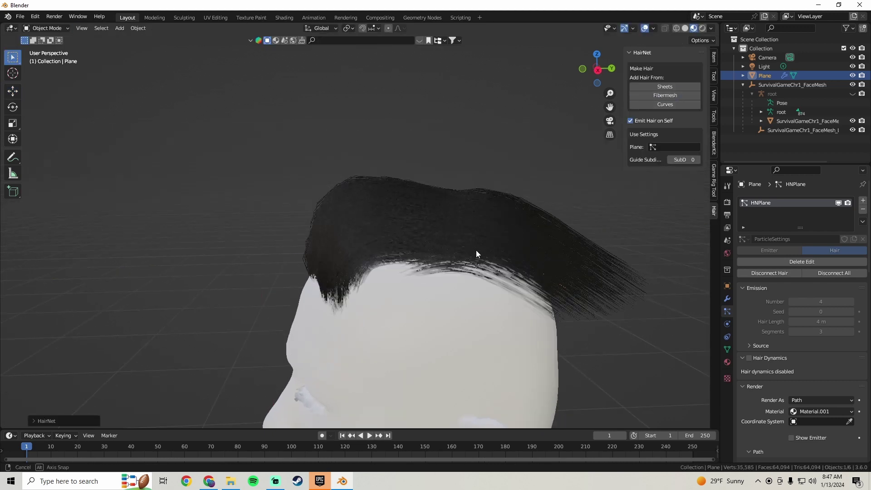
Step: Raise the end vertex of the front side guide strand along Z and regenerate the Fibermesh hair
{"action": "middle_click_drag", "start_coordinate": [476, 250], "coordinate": [456, 263]}
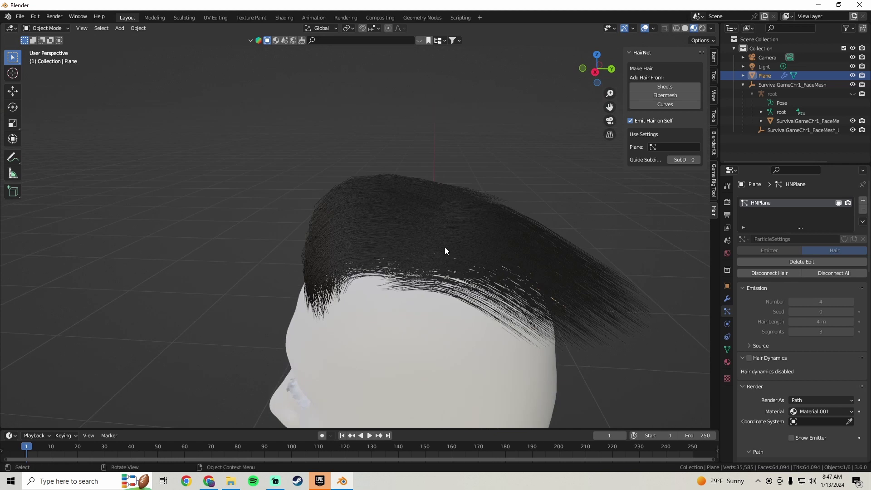
{"action": "key", "text": "Tab"}
{"action": "left_click_drag", "start_coordinate": [462, 217], "coordinate": [462, 202]}
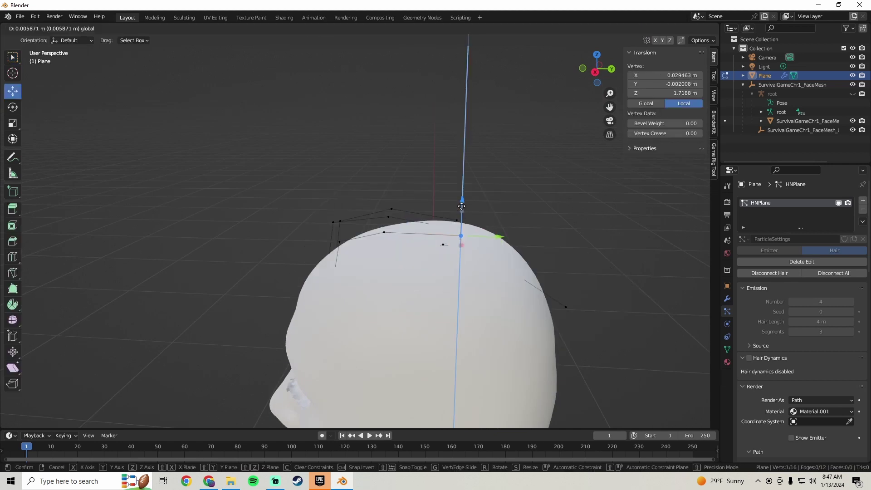
{"action": "key", "text": "Tab"}
{"action": "left_click", "coordinate": [657, 103]}
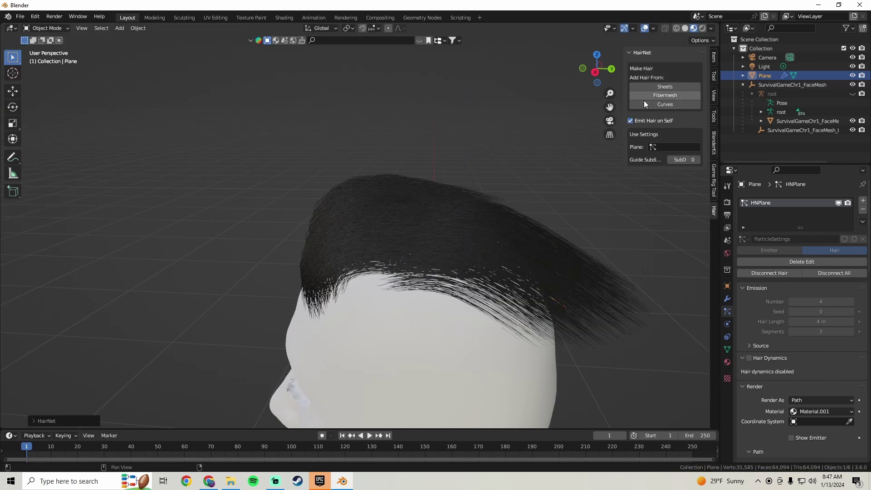
Step: Raise the third vertex of the rear side guide strand slightly along Z and regenerate the Fibermesh hair
{"action": "middle_click_drag", "start_coordinate": [454, 254], "coordinate": [403, 239]}
{"action": "key", "text": "Tab"}
{"action": "left_click", "coordinate": [461, 248]}
{"action": "middle_click_drag", "start_coordinate": [461, 246], "coordinate": [484, 249]}
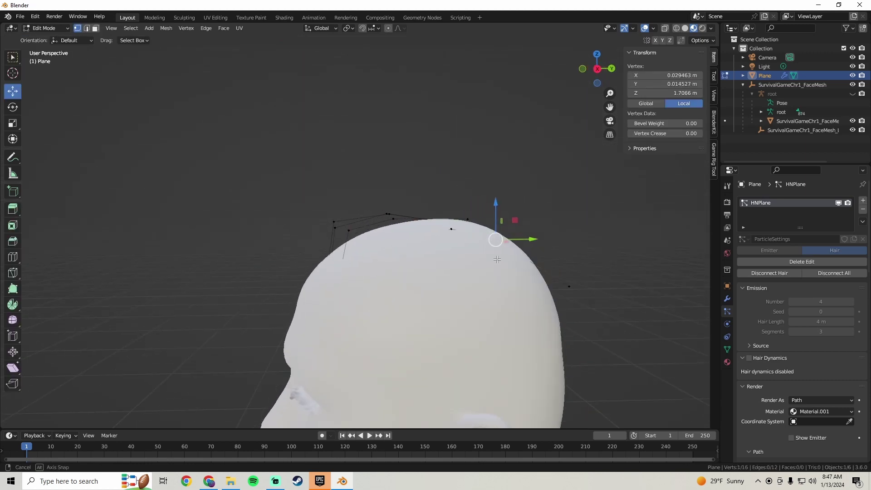
{"action": "left_click_drag", "start_coordinate": [497, 212], "coordinate": [497, 201]}
{"action": "key", "text": "Tab"}
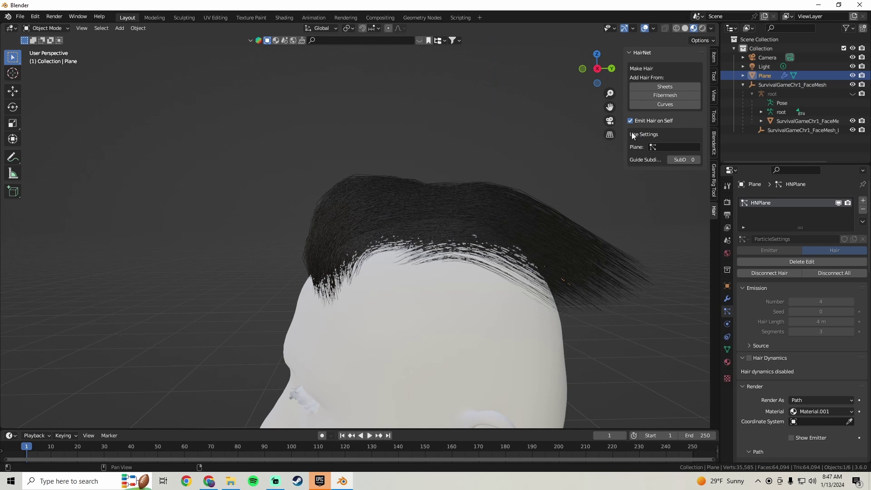
{"action": "left_click", "coordinate": [669, 94]}
Step: Raise the rear side guide strand's root vertex along Z to 1.7122 m and regenerate the Fibermesh hair
{"action": "mouse_move", "coordinate": [434, 254]}
{"action": "middle_mouse_down"}
{"action": "mouse_move", "coordinate": [333, 273]}
{"action": "mouse_move", "coordinate": [440, 250]}
{"action": "mouse_move", "coordinate": [466, 228]}
{"action": "mouse_move", "coordinate": [534, 250]}
{"action": "mouse_move", "coordinate": [444, 284]}
{"action": "mouse_move", "coordinate": [422, 260]}
{"action": "middle_mouse_up"}
{"action": "key", "text": "Tab"}
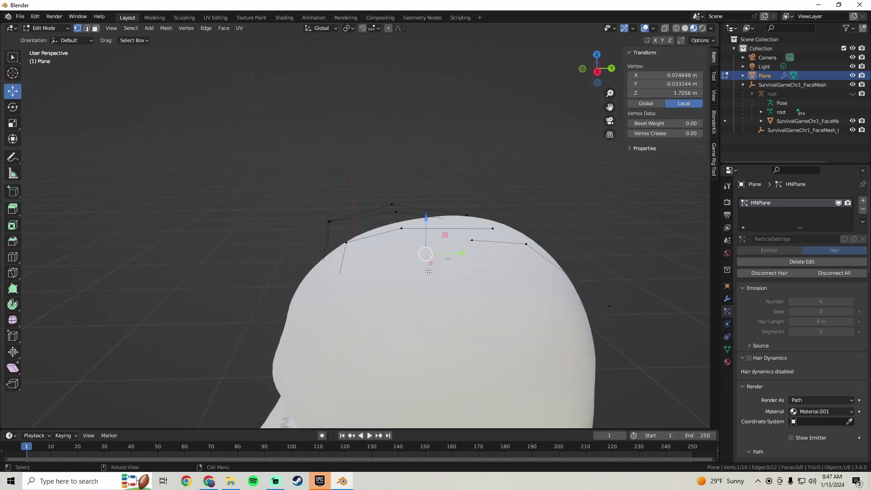
{"action": "left_click_drag", "start_coordinate": [427, 228], "coordinate": [428, 212]}
{"action": "key", "text": "Tab"}
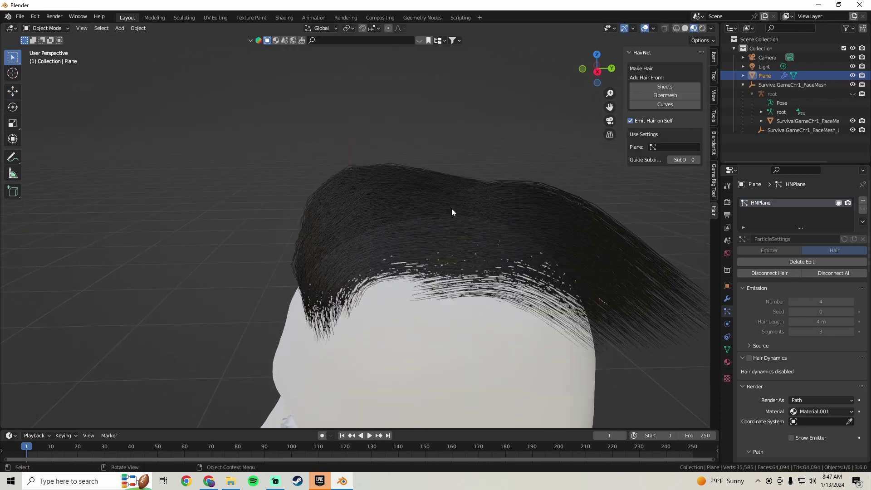
{"action": "left_click", "coordinate": [666, 96]}
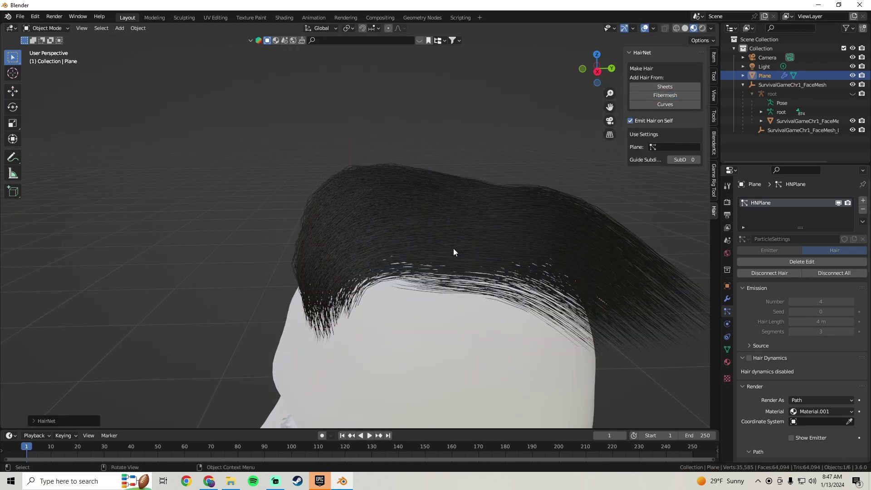
{"action": "middle_click_drag", "start_coordinate": [453, 248], "coordinate": [355, 285]}
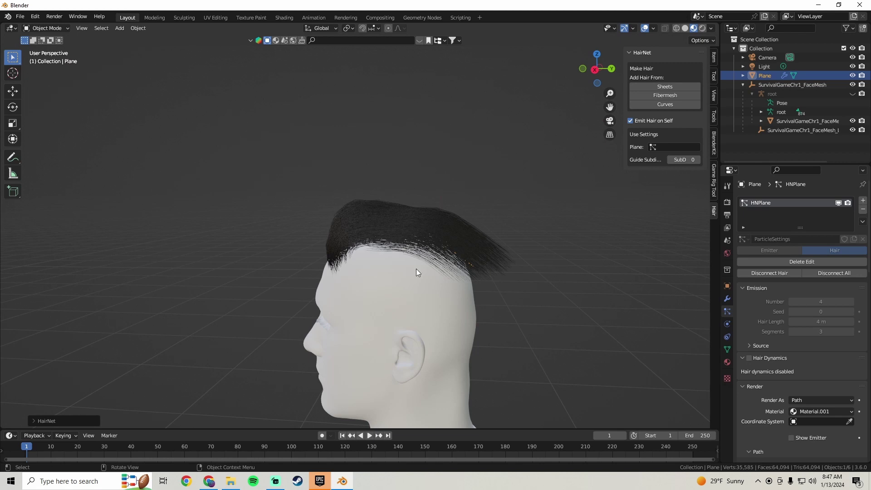
Step: Adjust the front side guide strand's vertices and regenerate the Fibermesh hair
{"action": "key", "text": "Tab"}
{"action": "scroll", "coordinate": [420, 206], "scroll_direction": "up", "scroll_amount": 5}
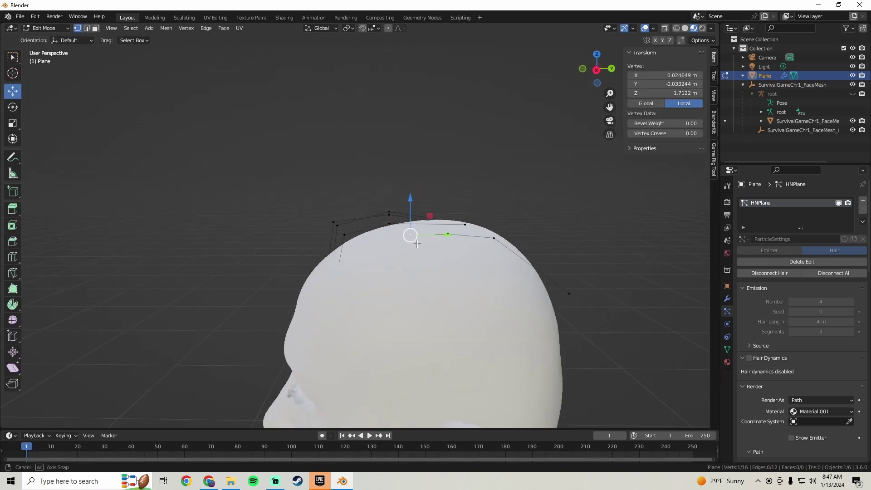
{"action": "middle_click_drag", "start_coordinate": [429, 245], "coordinate": [389, 224]}
{"action": "left_click", "coordinate": [357, 239]}
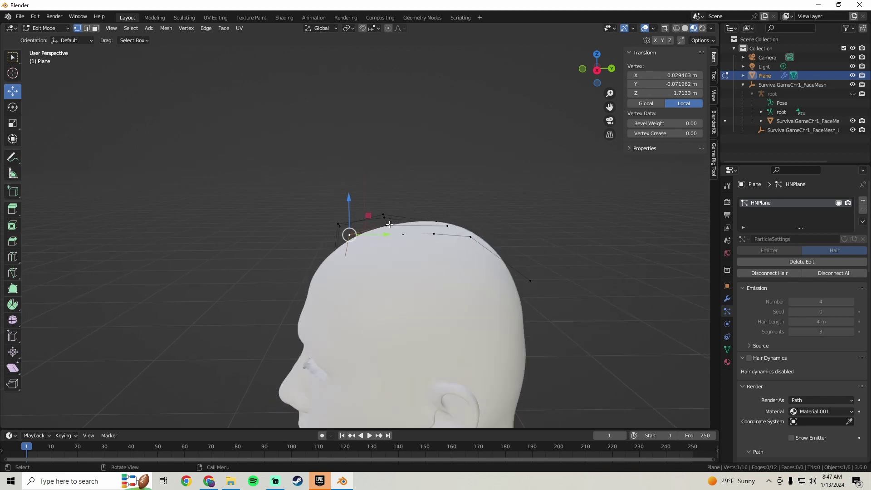
{"action": "mouse_move", "coordinate": [410, 227]}
{"action": "left_mouse_down"}
{"action": "mouse_move", "coordinate": [423, 226]}
{"action": "mouse_move", "coordinate": [399, 234]}
{"action": "mouse_move", "coordinate": [404, 239]}
{"action": "left_mouse_up"}
{"action": "key", "text": "Tab"}
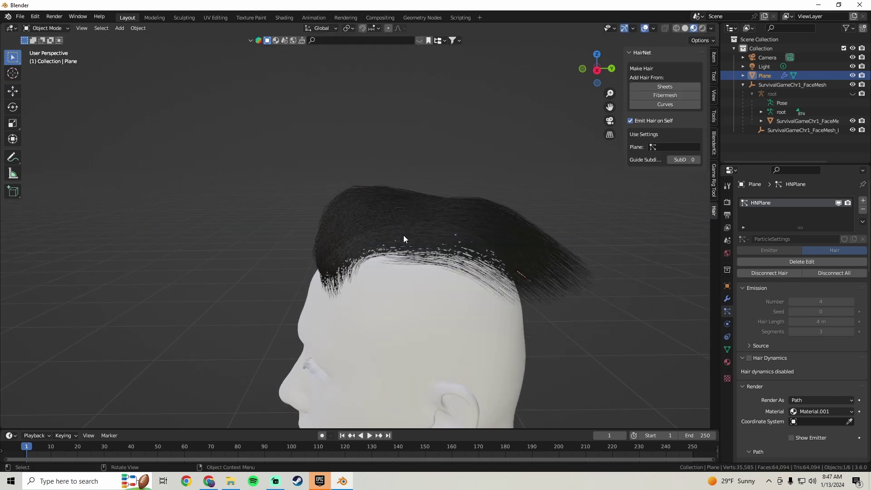
{"action": "left_click", "coordinate": [661, 95]}
{"action": "mouse_move", "coordinate": [351, 227]}
{"action": "middle_mouse_down"}
{"action": "mouse_move", "coordinate": [375, 242]}
{"action": "mouse_move", "coordinate": [312, 263]}
{"action": "mouse_move", "coordinate": [298, 259]}
{"action": "mouse_move", "coordinate": [405, 210]}
{"action": "mouse_move", "coordinate": [263, 278]}
{"action": "mouse_move", "coordinate": [431, 241]}
{"action": "mouse_move", "coordinate": [509, 243]}
{"action": "mouse_move", "coordinate": [501, 268]}
{"action": "mouse_move", "coordinate": [489, 271]}
{"action": "mouse_move", "coordinate": [321, 238]}
{"action": "mouse_move", "coordinate": [310, 220]}
{"action": "mouse_move", "coordinate": [290, 254]}
{"action": "mouse_move", "coordinate": [327, 227]}
{"action": "mouse_move", "coordinate": [347, 237]}
{"action": "middle_mouse_up"}
Step: Duplicate the whole centre guide strand along Y toward the back of the scalp, to a median Y of about 0.0033 m
{"action": "key", "text": "Tab"}
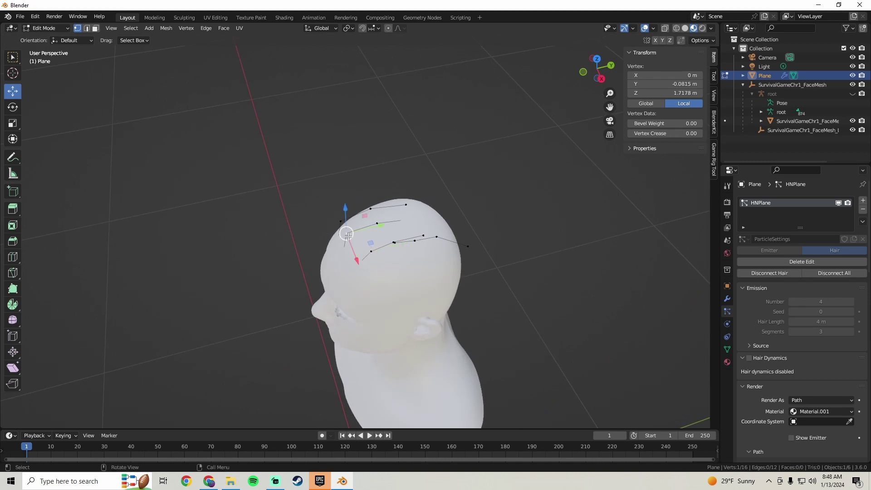
{"action": "key", "text": "l"}
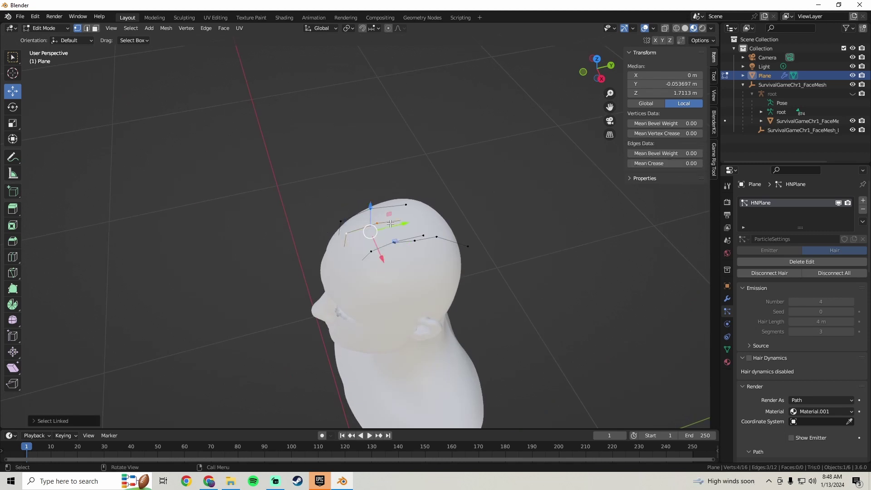
{"action": "middle_click_drag", "start_coordinate": [390, 223], "coordinate": [375, 219]}
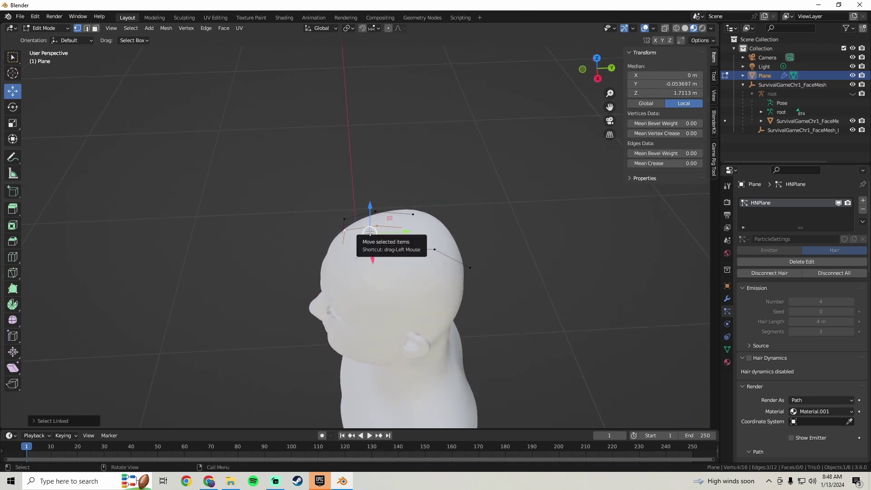
{"action": "key", "text": "shift+d"}
{"action": "key", "text": "y"}
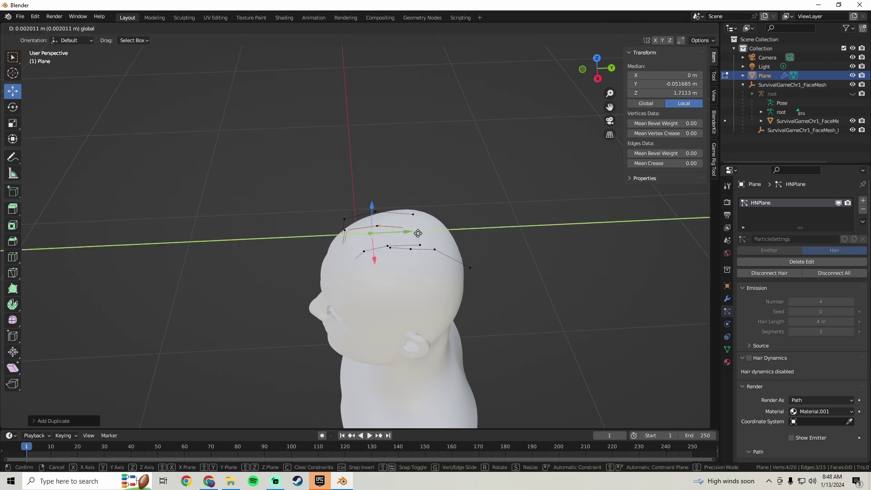
{"action": "left_click", "coordinate": [459, 242]}
{"action": "middle_click_drag", "start_coordinate": [460, 242], "coordinate": [364, 248]}
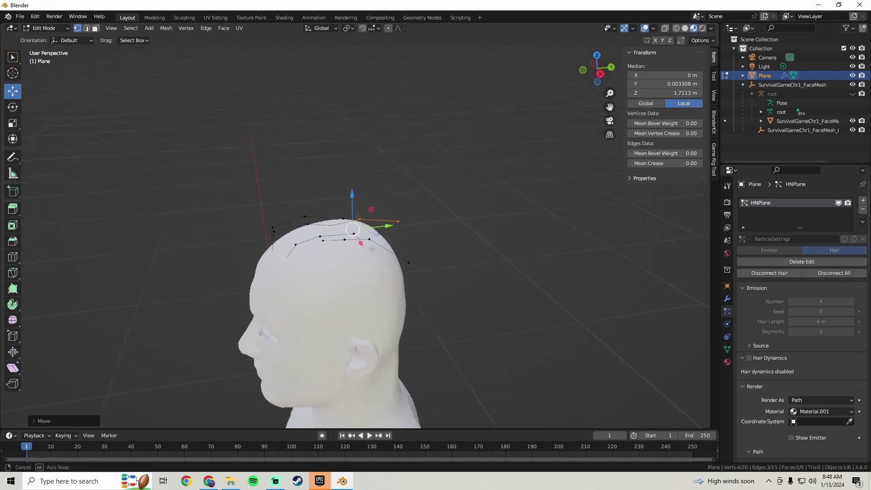
Step: Delete the existing hair edit on the guide mesh and regenerate the Fibermesh hair with the added strand
{"action": "key", "text": "Tab"}
{"action": "left_click", "coordinate": [807, 261]}
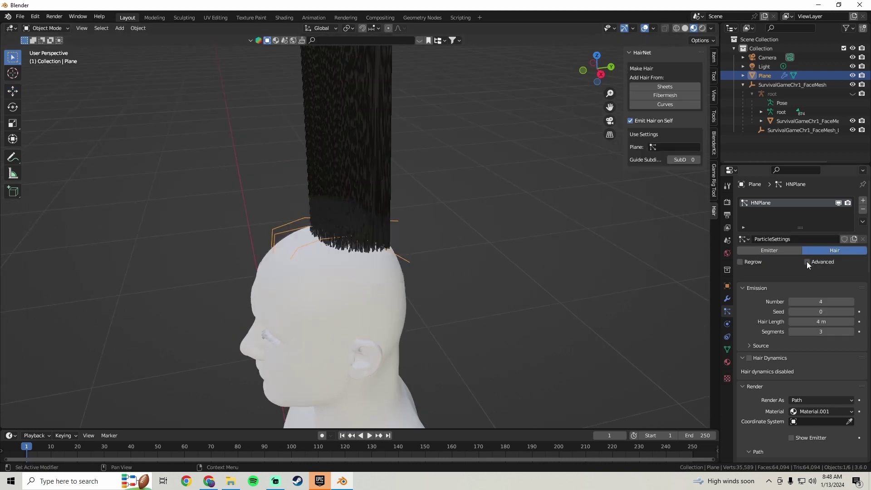
{"action": "left_click", "coordinate": [659, 98]}
Step: Lower the rear centre strand's end vertex to Z 1.6943 m, adjust its neighbouring vertex and regenerate the Fibermesh hair
{"action": "mouse_move", "coordinate": [412, 233]}
{"action": "middle_mouse_down"}
{"action": "mouse_move", "coordinate": [350, 218]}
{"action": "mouse_move", "coordinate": [389, 241]}
{"action": "mouse_move", "coordinate": [376, 238]}
{"action": "mouse_move", "coordinate": [414, 218]}
{"action": "middle_mouse_up"}
{"action": "key", "text": "Tab"}
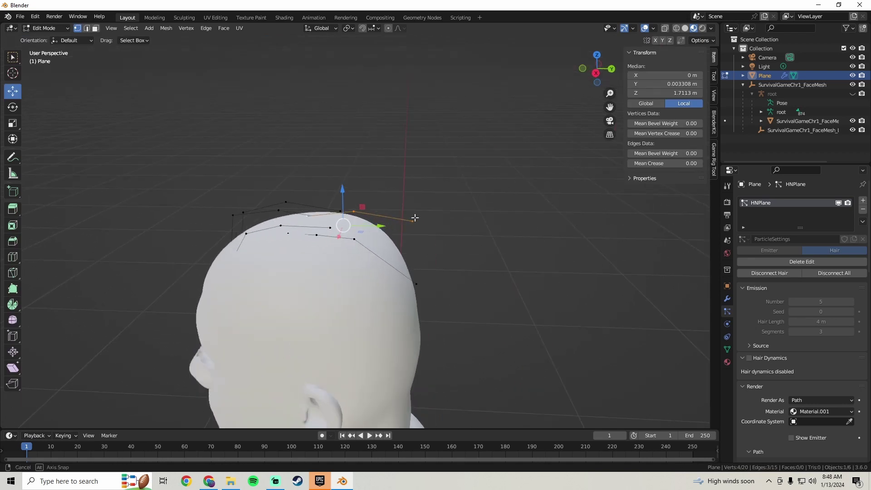
{"action": "left_click", "coordinate": [413, 223]}
{"action": "left_click", "coordinate": [415, 217]}
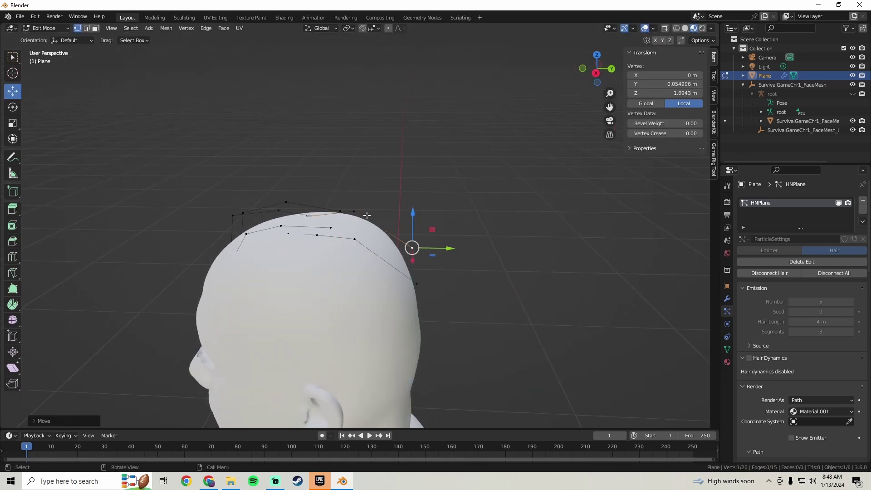
{"action": "mouse_move", "coordinate": [379, 212]}
{"action": "left_mouse_down"}
{"action": "mouse_move", "coordinate": [392, 212]}
{"action": "mouse_move", "coordinate": [369, 201]}
{"action": "left_mouse_up"}
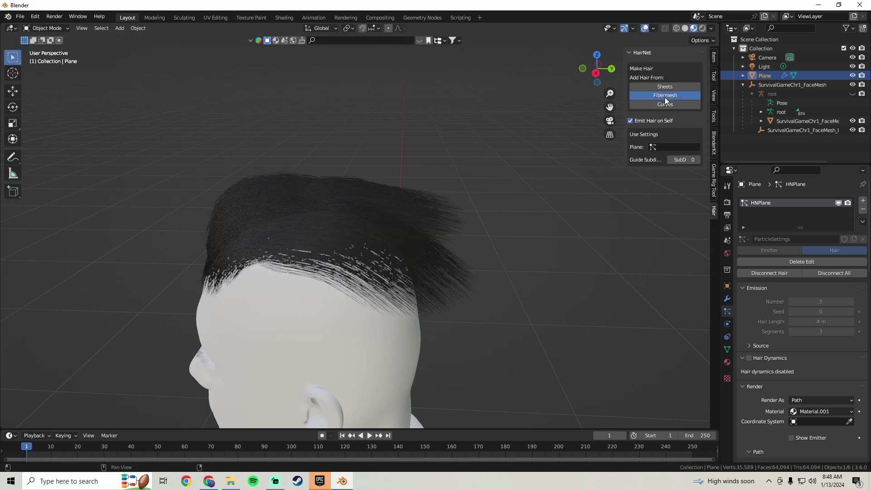
{"action": "left_click", "coordinate": [665, 101]}
Step: Move the rear side strand's end vertex back to Y 0.074721 m, lower it along Z and regenerate the Fibermesh hair
{"action": "middle_click_drag", "start_coordinate": [431, 159], "coordinate": [480, 139]}
{"action": "key", "text": "Tab"}
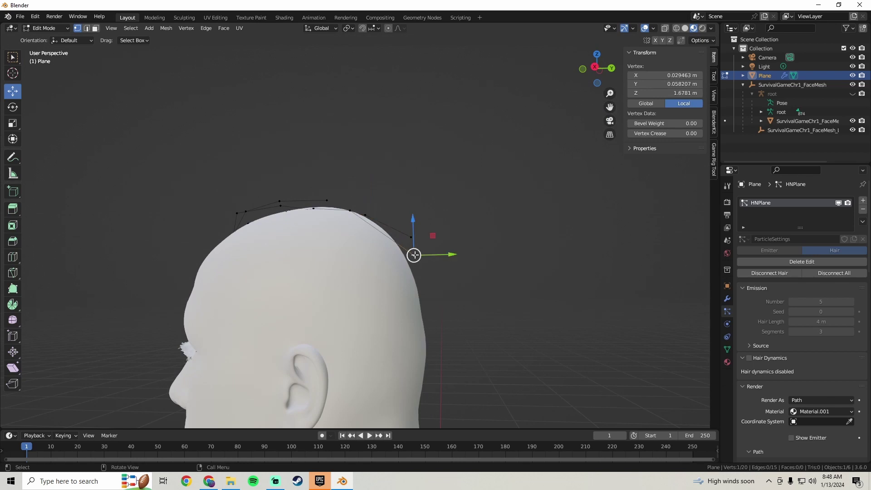
{"action": "middle_click_drag", "start_coordinate": [415, 255], "coordinate": [411, 275]}
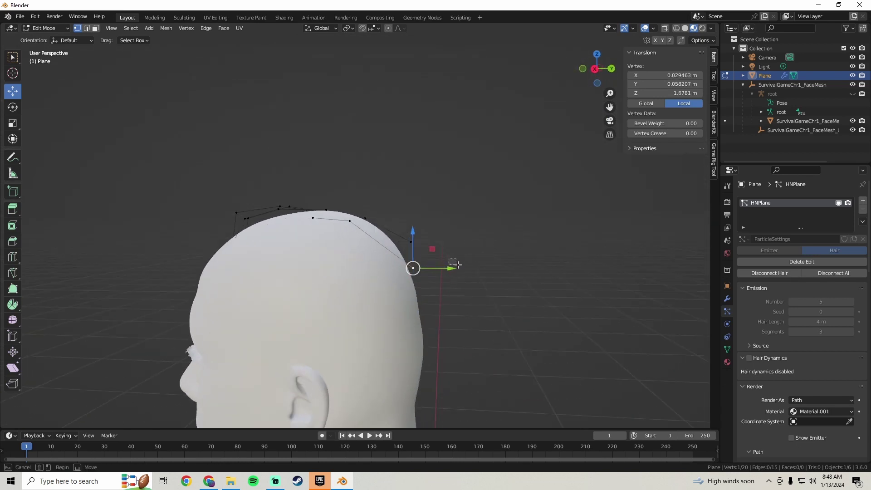
{"action": "left_click_drag", "start_coordinate": [431, 268], "coordinate": [455, 268]}
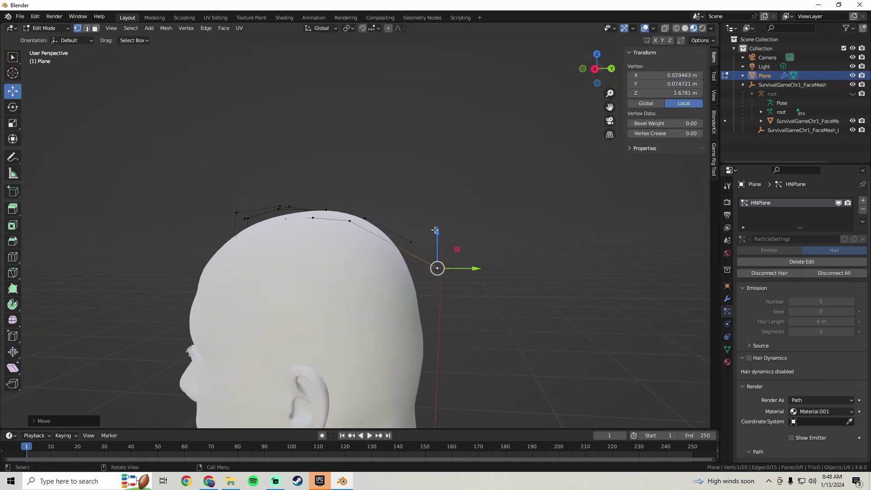
{"action": "left_click_drag", "start_coordinate": [435, 230], "coordinate": [435, 268]}
{"action": "key", "text": "Tab"}
{"action": "left_click", "coordinate": [665, 105]}
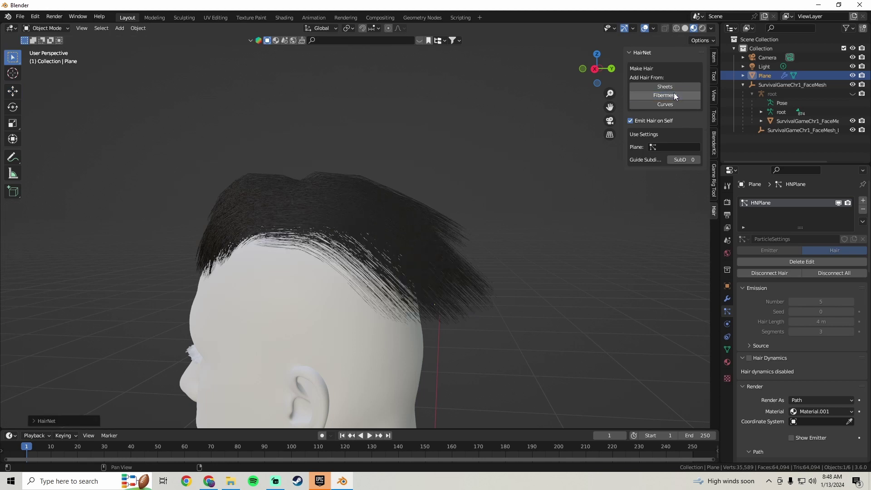
Step: Raise the rear side strand's second vertex along Z to about 1.717 m and regenerate the Fibermesh hair
{"action": "middle_click_drag", "start_coordinate": [426, 213], "coordinate": [356, 245]}
{"action": "key", "text": "Tab"}
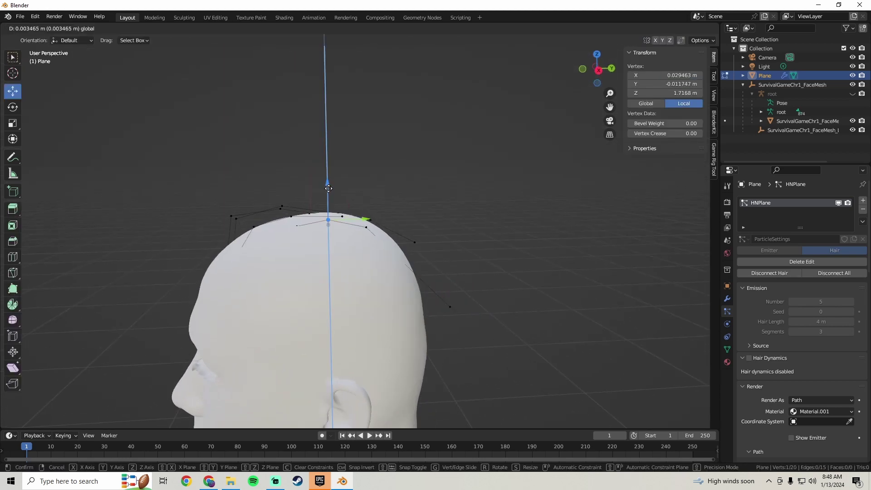
{"action": "left_click_drag", "start_coordinate": [328, 188], "coordinate": [329, 191]}
{"action": "key", "text": "Tab"}
{"action": "left_click", "coordinate": [665, 95]}
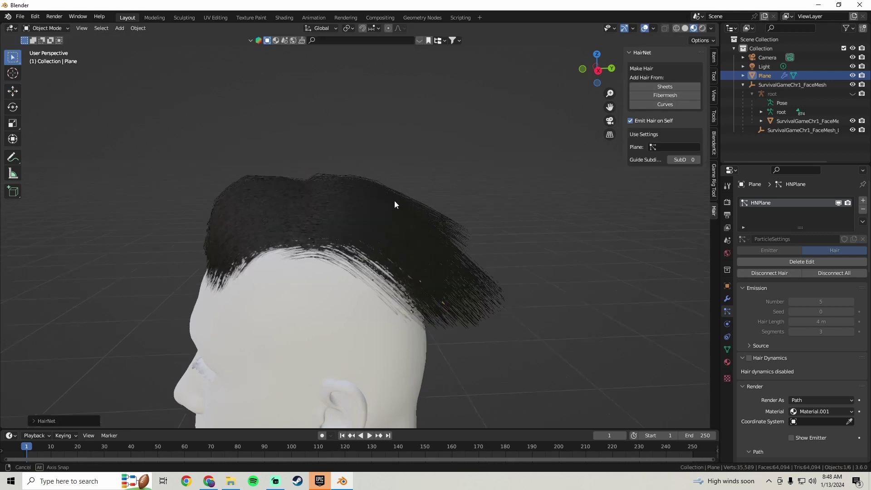
Step: Raise the end vertex of the front centre guide strand along Z in small moves and regenerate the Fibermesh hair
{"action": "middle_click_drag", "start_coordinate": [394, 200], "coordinate": [410, 209]}
{"action": "key", "text": "Tab"}
{"action": "middle_click_drag", "start_coordinate": [355, 240], "coordinate": [331, 234]}
{"action": "left_click", "coordinate": [339, 208]}
{"action": "key", "text": "Tab"}
{"action": "key", "text": "Tab"}
{"action": "left_click_drag", "start_coordinate": [337, 208], "coordinate": [337, 205]}
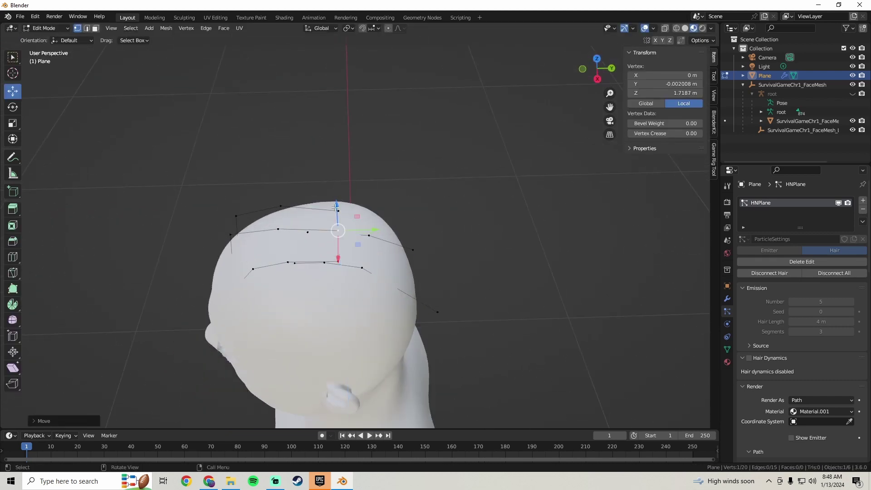
{"action": "middle_click_drag", "start_coordinate": [337, 205], "coordinate": [320, 196]}
{"action": "left_click", "coordinate": [336, 184]}
{"action": "key", "text": "Tab"}
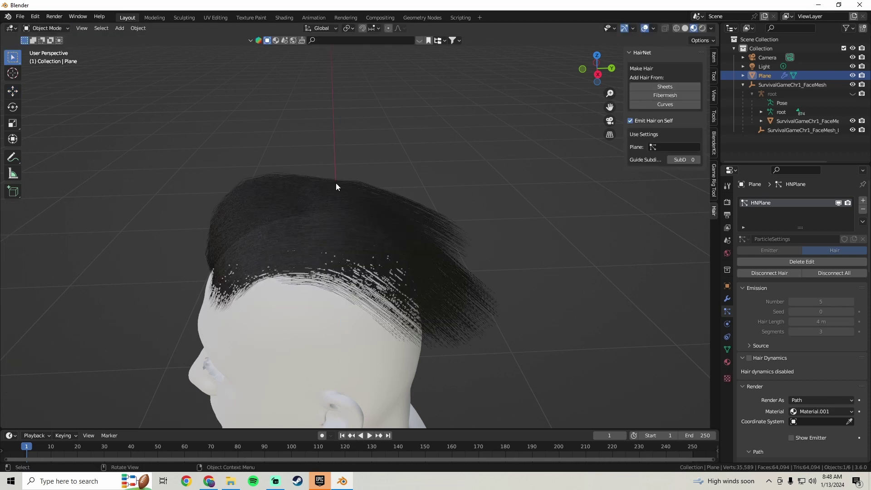
{"action": "left_click", "coordinate": [661, 94]}
Step: Raise the rear centre guide strand's second vertex along Z to about 1.722 m
{"action": "middle_click_drag", "start_coordinate": [257, 218], "coordinate": [295, 205]}
{"action": "key", "text": "Tab"}
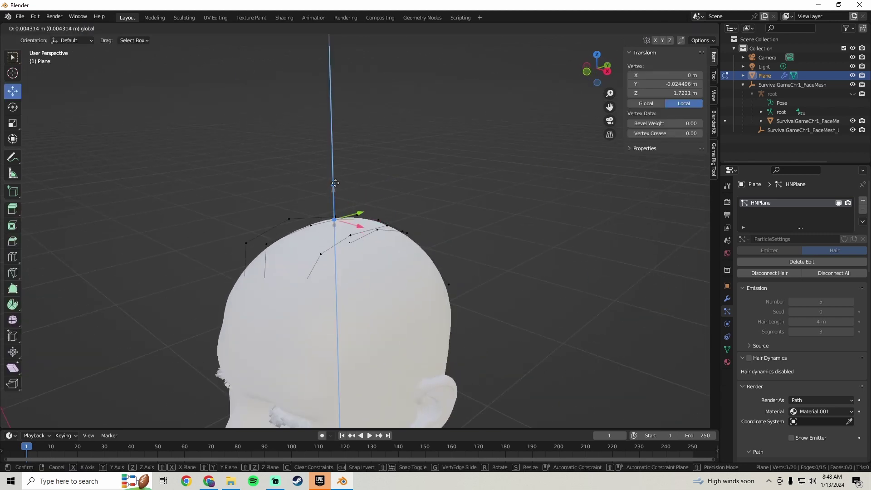
{"action": "left_click", "coordinate": [336, 183]}
{"action": "middle_click_drag", "start_coordinate": [336, 184], "coordinate": [626, 136]}
{"action": "key", "text": "Tab"}
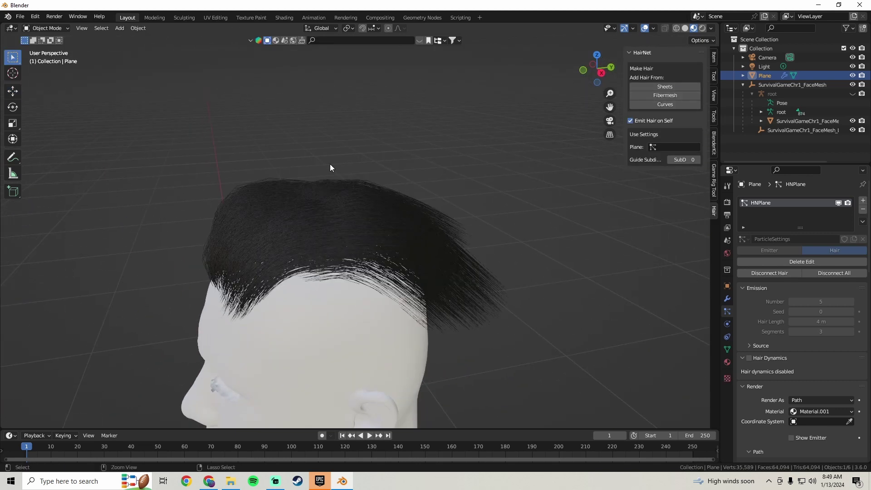
Step: Fine-tune the height of the front centre strand's end vertex once more and regenerate the Fibermesh hair
{"action": "middle_click_drag", "start_coordinate": [330, 168], "coordinate": [343, 183]}
{"action": "key", "text": "Tab"}
{"action": "left_click", "coordinate": [337, 203]}
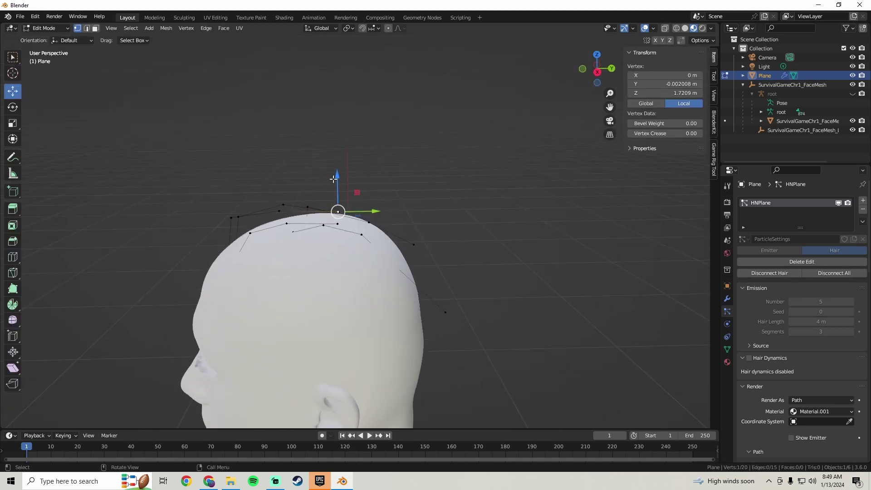
{"action": "left_click", "coordinate": [340, 167]}
{"action": "key", "text": "Tab"}
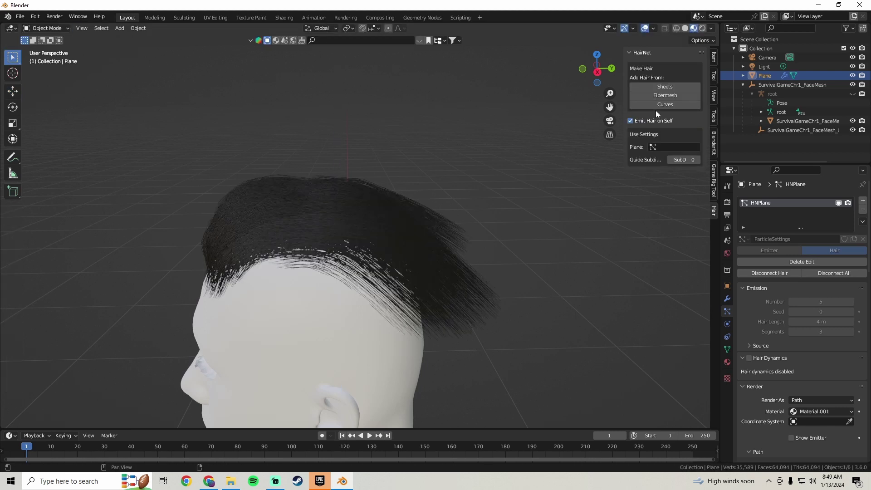
{"action": "left_click", "coordinate": [660, 97]}
Step: Set the Roundness of the simple child hairs to about 0.633
{"action": "middle_click_drag", "start_coordinate": [327, 199], "coordinate": [468, 227]}
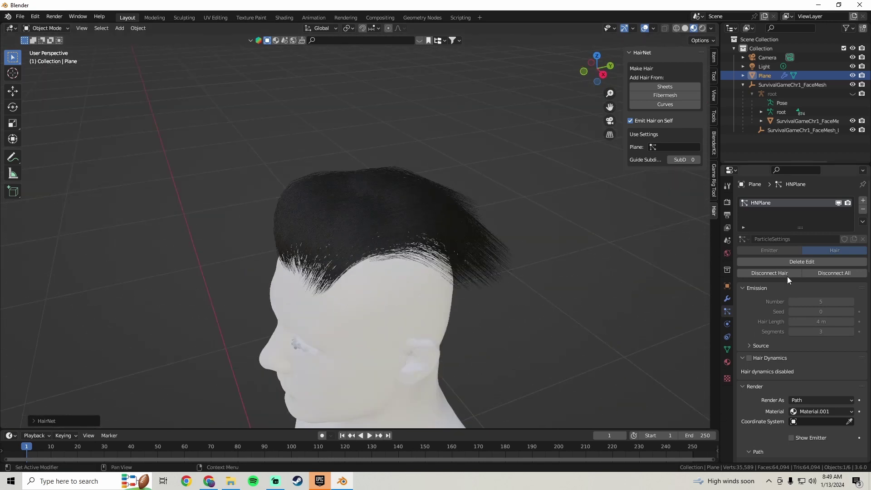
{"action": "scroll", "coordinate": [788, 276], "scroll_direction": "down", "scroll_amount": 10}
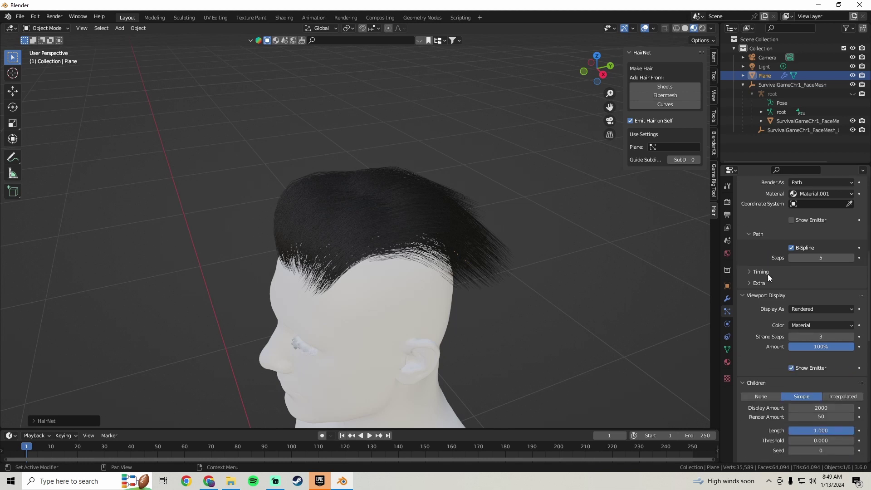
{"action": "scroll", "coordinate": [774, 290], "scroll_direction": "down", "scroll_amount": 10}
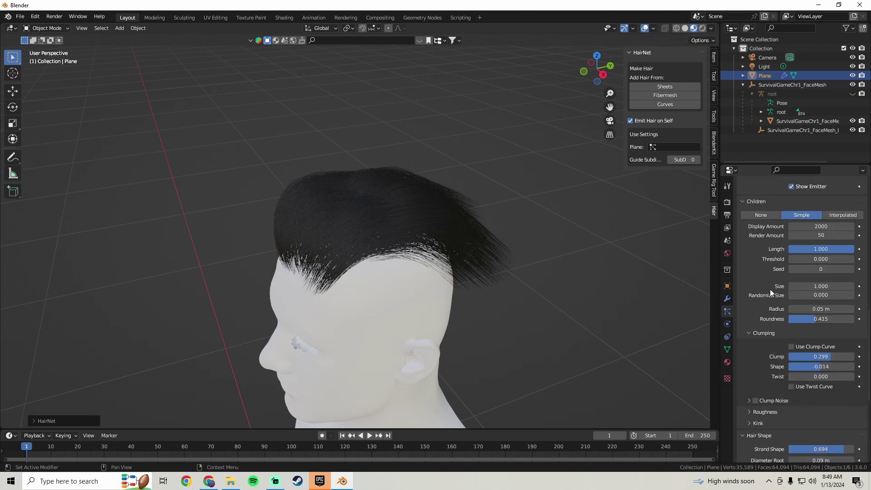
{"action": "scroll", "coordinate": [770, 293], "scroll_direction": "down", "scroll_amount": 2}
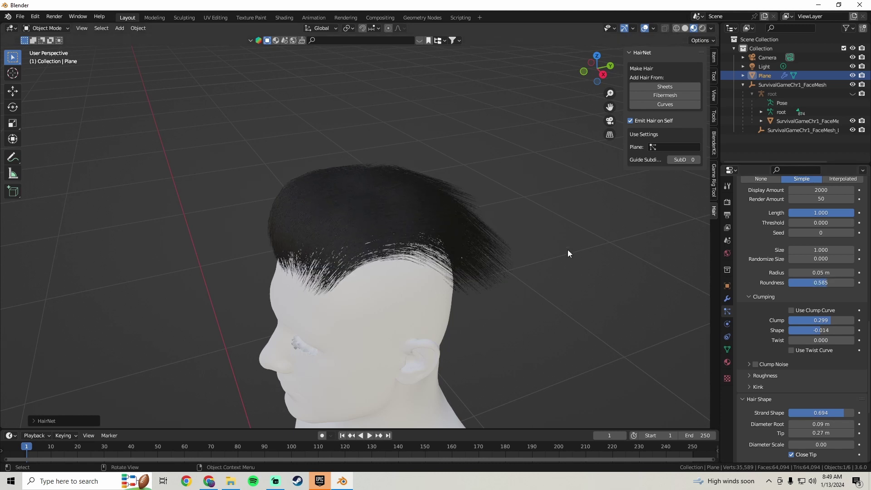
{"action": "middle_click_drag", "start_coordinate": [568, 253], "coordinate": [355, 249]}
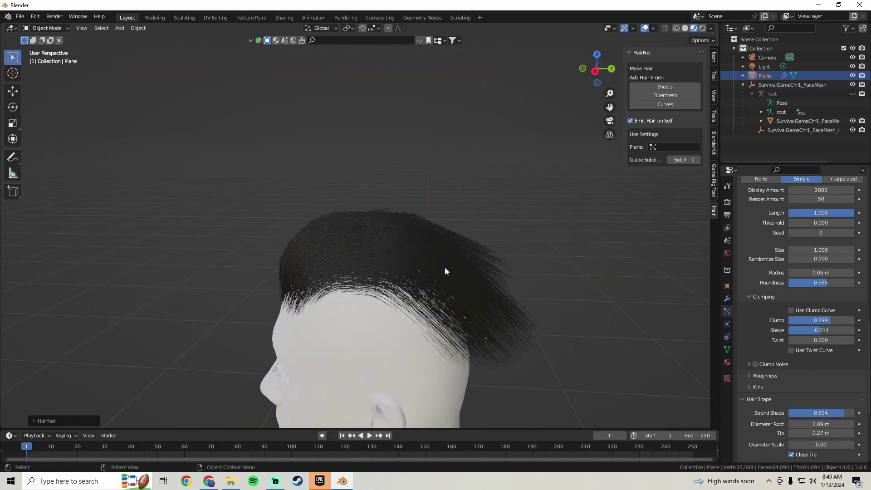
{"action": "middle_click_drag", "start_coordinate": [445, 272], "coordinate": [522, 272]}
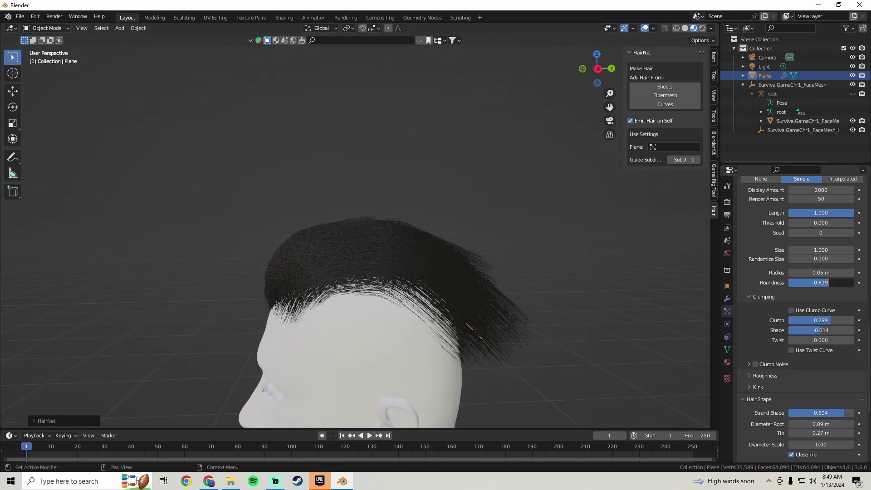
{"action": "middle_click_drag", "start_coordinate": [464, 294], "coordinate": [526, 311]}
Step: Move the rear side strand's second-last vertex along Y to about 0.040 m, lower it to about 1.705 m, and regenerate the Fibermesh hair
{"action": "key", "text": "Tab"}
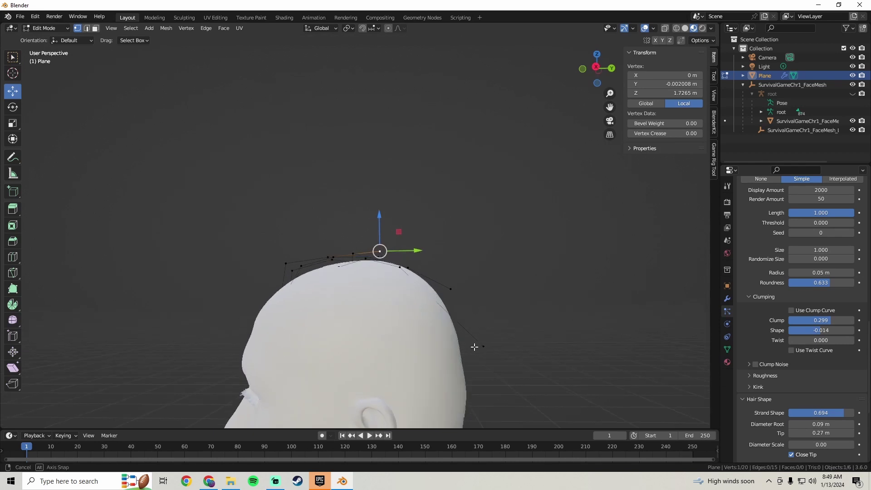
{"action": "middle_click_drag", "start_coordinate": [474, 347], "coordinate": [477, 374]}
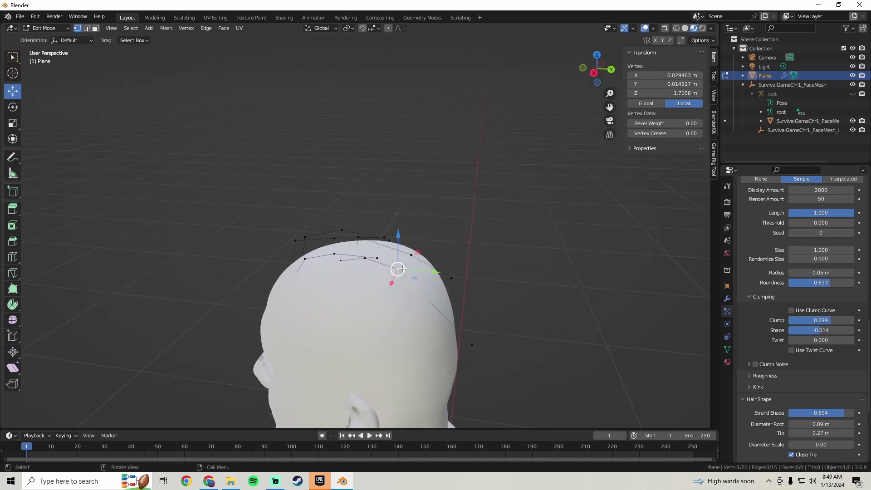
{"action": "left_click_drag", "start_coordinate": [399, 270], "coordinate": [443, 286]}
{"action": "left_click", "coordinate": [452, 292]}
{"action": "key", "text": "g"}
{"action": "key", "text": "z"}
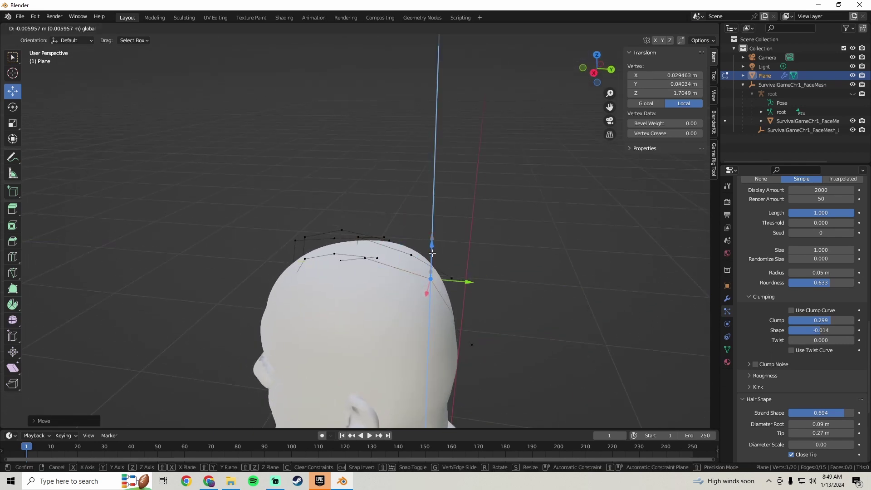
{"action": "key", "text": "Return"}
{"action": "key", "text": "Tab"}
{"action": "left_click", "coordinate": [664, 102]}
Step: Pull the rear centre strand's end vertex backward along Y to about 0.082 m and lower it along Z
{"action": "middle_click_drag", "start_coordinate": [459, 227], "coordinate": [450, 277]}
{"action": "key", "text": "Tab"}
{"action": "left_click", "coordinate": [457, 276]}
{"action": "key", "text": "g"}
{"action": "key", "text": "y"}
{"action": "left_click", "coordinate": [495, 280]}
{"action": "key", "text": "g"}
{"action": "key", "text": "z"}
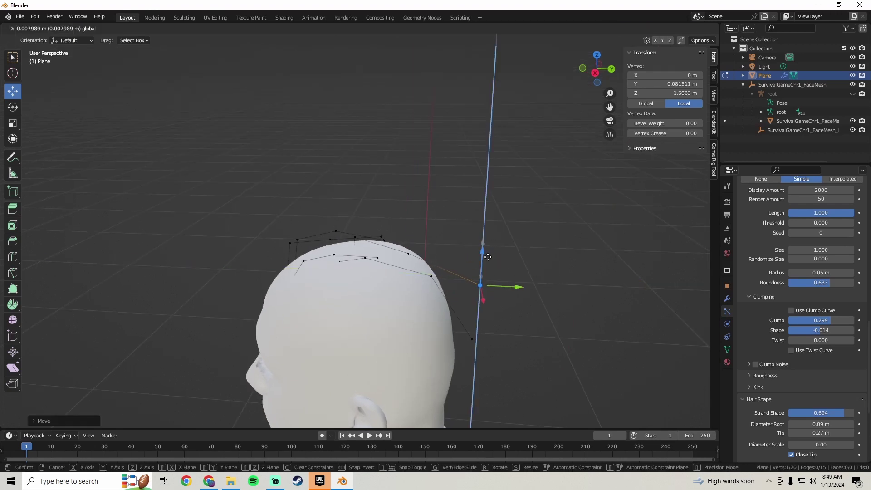
Step: Move the rear centre strand's second-last vertex along Y to about 0.048 m and lower it to about 1.702 m
{"action": "key", "text": "g"}
{"action": "key", "text": "y"}
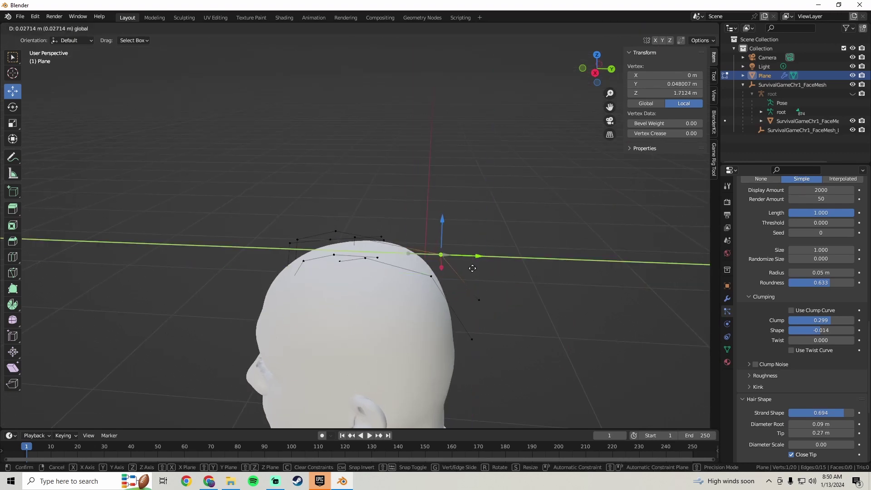
{"action": "left_click", "coordinate": [443, 255]}
{"action": "key", "text": "g"}
{"action": "key", "text": "z"}
{"action": "right_click", "coordinate": [484, 283]}
{"action": "middle_click_drag", "start_coordinate": [484, 283], "coordinate": [485, 303]}
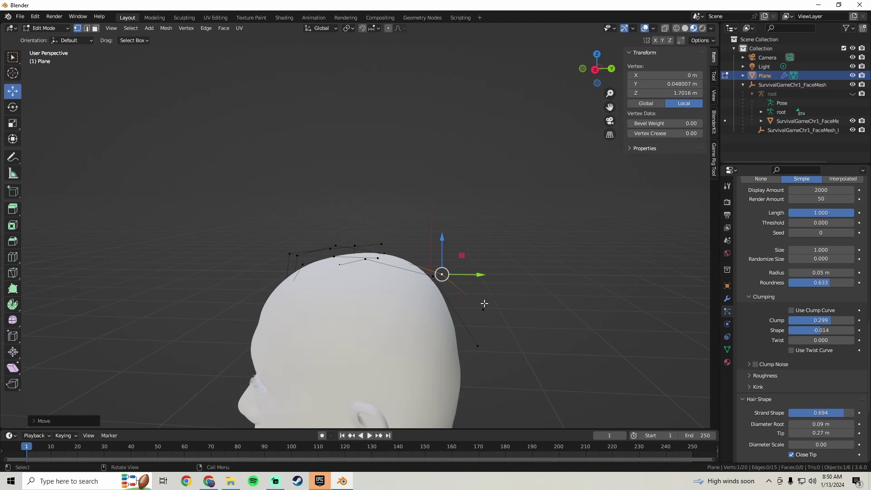
Step: Place the rear centre strand's end vertex at about Y 0.068 m and Z 1.663 m, and regenerate the Fibermesh hair
{"action": "left_click_drag", "start_coordinate": [516, 308], "coordinate": [497, 324]}
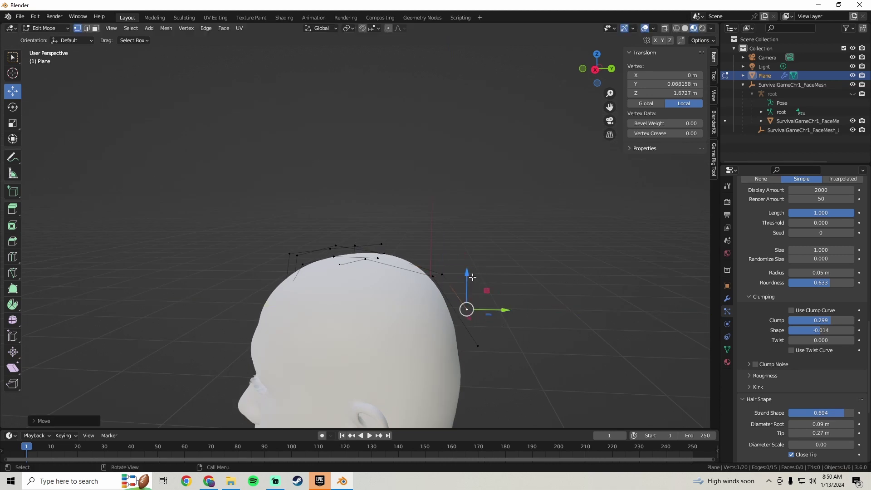
{"action": "left_click_drag", "start_coordinate": [470, 275], "coordinate": [469, 286]}
{"action": "key", "text": "Tab"}
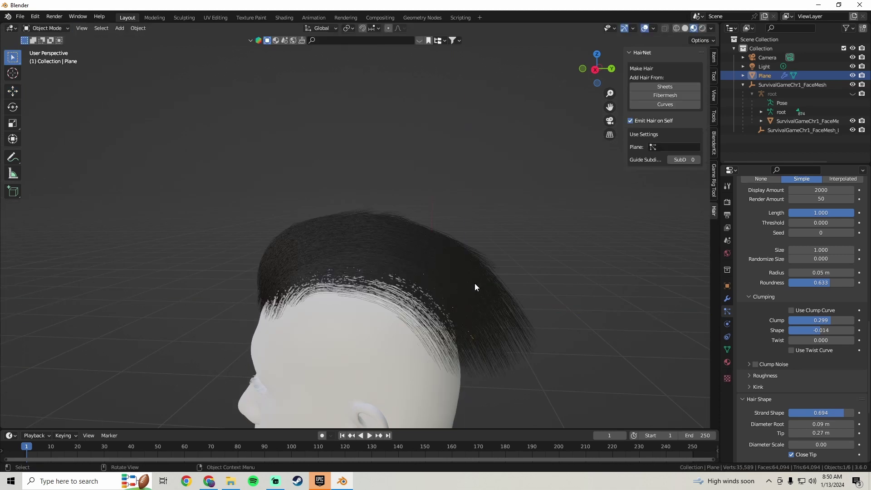
{"action": "left_click", "coordinate": [669, 103]}
Step: Duplicate the front side guide strand at negative X and slide the copy backward along Y
{"action": "middle_click_drag", "start_coordinate": [472, 241], "coordinate": [352, 290]}
{"action": "key", "text": "Tab"}
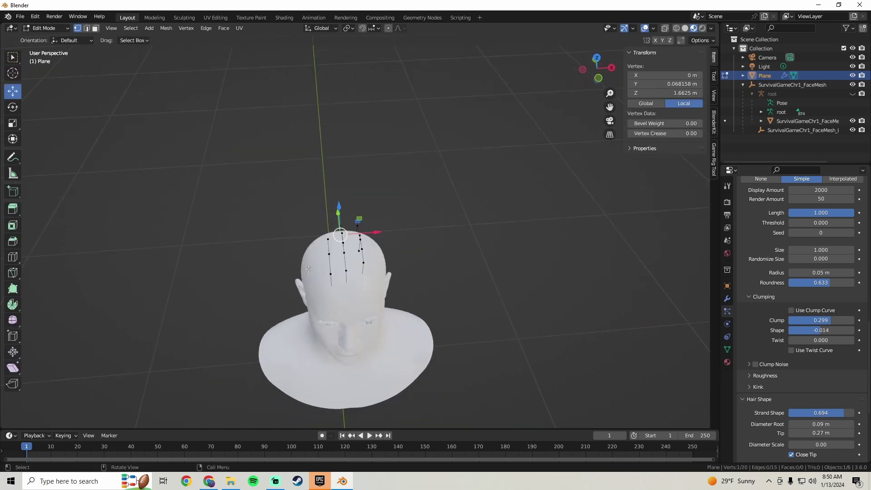
{"action": "left_click", "coordinate": [329, 254]}
{"action": "middle_click_drag", "start_coordinate": [329, 254], "coordinate": [427, 253]}
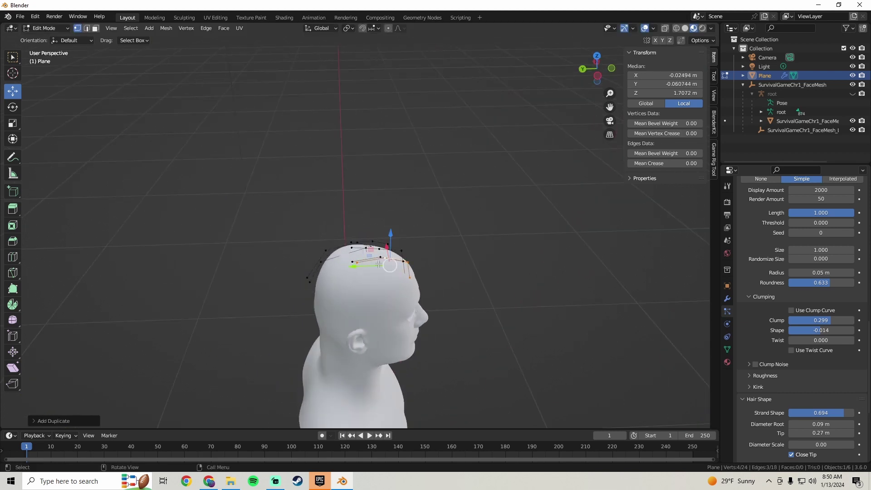
{"action": "left_click_drag", "start_coordinate": [355, 266], "coordinate": [350, 267]}
Step: Move the duplicated strand's end vertex backward along Y to about 0.079 m and lower it to about 1.647 m
{"action": "left_click", "coordinate": [313, 274]}
{"action": "middle_click_drag", "start_coordinate": [313, 274], "coordinate": [282, 255]}
{"action": "middle_click_drag", "start_coordinate": [264, 289], "coordinate": [268, 269]}
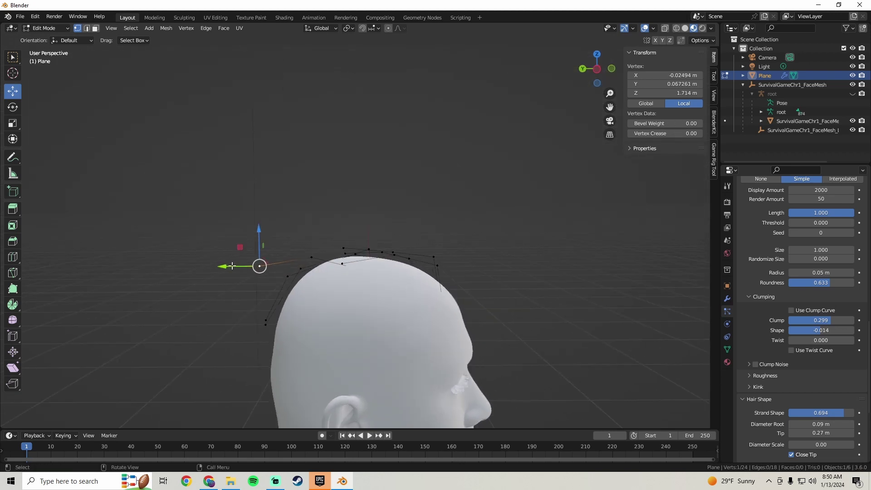
{"action": "left_click", "coordinate": [232, 266]}
{"action": "key", "text": "g"}
{"action": "key", "text": "z"}
{"action": "left_click", "coordinate": [245, 320]}
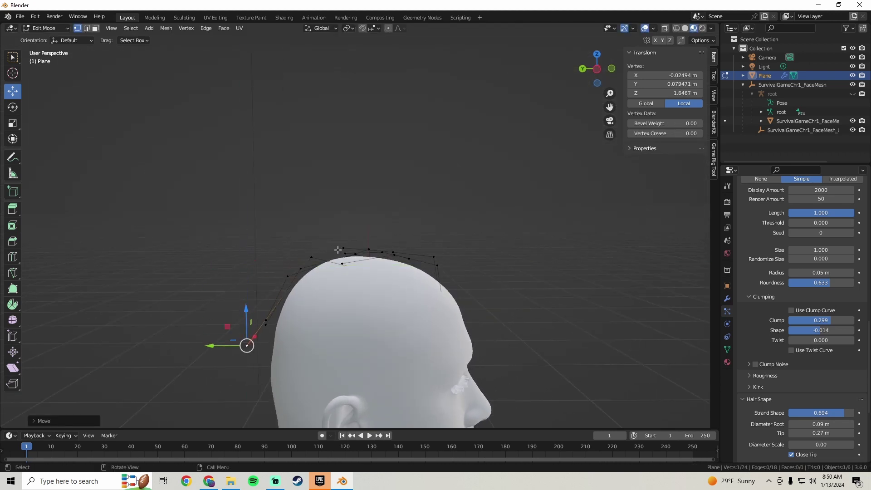
Step: Move the duplicated strand's second-last vertex along Y to about 0.046 m and lower it to about 1.697 m
{"action": "left_click_drag", "start_coordinate": [284, 257], "coordinate": [257, 260]}
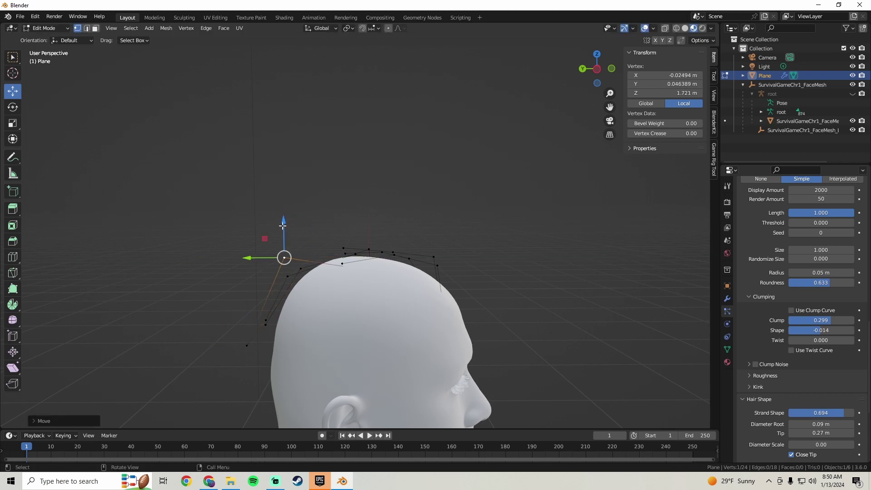
{"action": "left_click_drag", "start_coordinate": [283, 225], "coordinate": [283, 237]}
{"action": "middle_click_drag", "start_coordinate": [284, 237], "coordinate": [400, 269]}
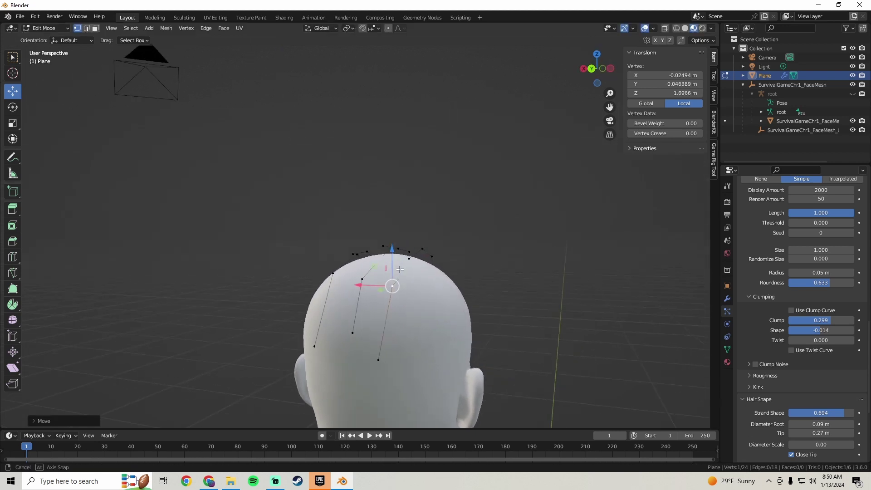
Step: Delete the existing particle hair edit and regenerate the Fibermesh hair with the added strand
{"action": "key", "text": "Tab"}
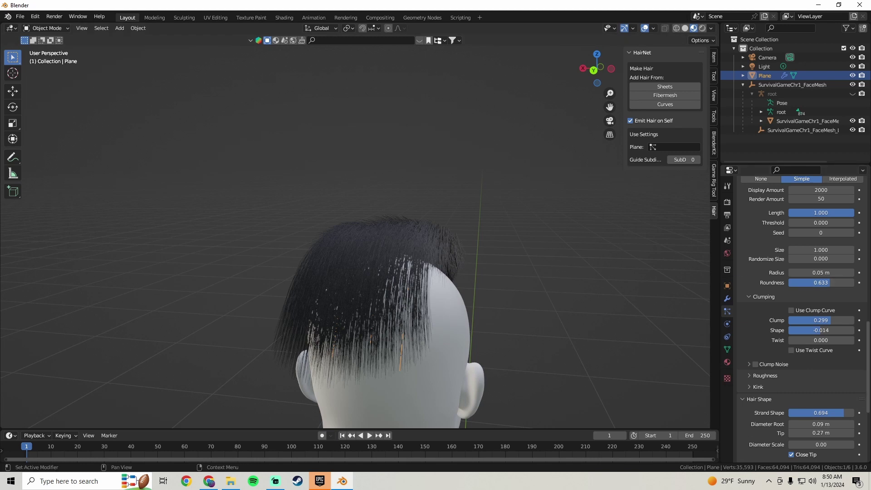
{"action": "scroll", "coordinate": [803, 317], "scroll_direction": "up", "scroll_amount": 15}
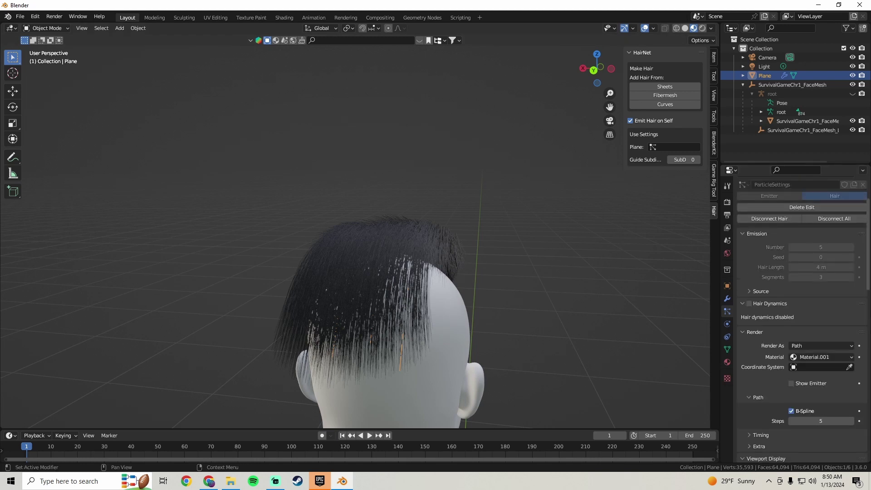
{"action": "scroll", "coordinate": [868, 308], "scroll_direction": "up", "scroll_amount": 3}
{"action": "left_click", "coordinate": [787, 260]}
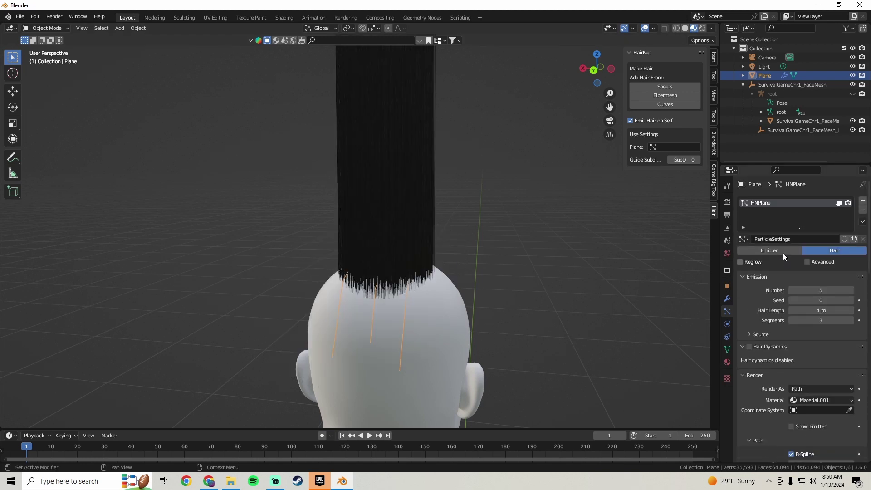
{"action": "left_click", "coordinate": [671, 96]}
Step: Adjust the height of the added strand's root vertex and regenerate the Fibermesh hair
{"action": "middle_click_drag", "start_coordinate": [399, 277], "coordinate": [365, 302]}
{"action": "key", "text": "Tab"}
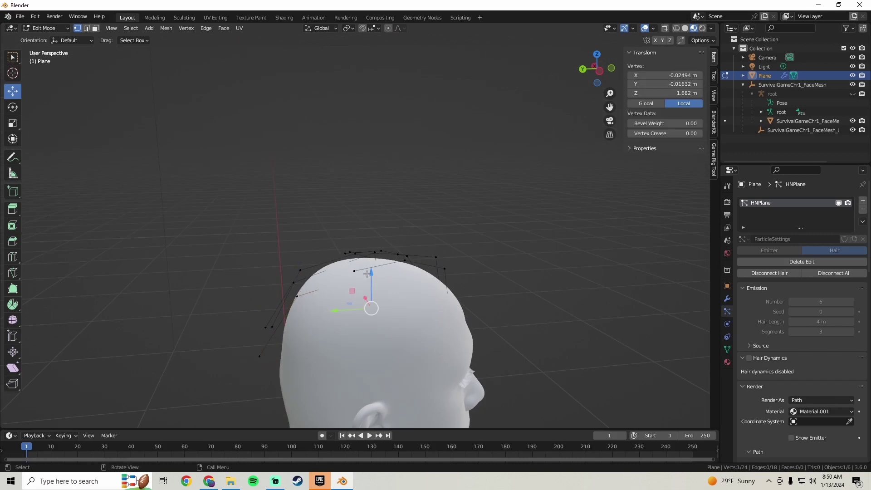
{"action": "left_click", "coordinate": [369, 257]}
{"action": "key", "text": "Tab"}
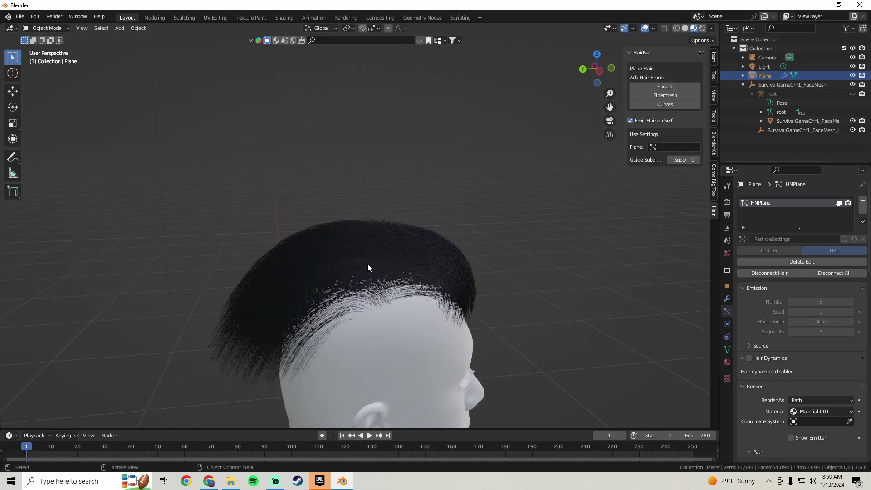
{"action": "left_click", "coordinate": [672, 95]}
Step: Select the whole added rear strand at negative X and delete its vertices
{"action": "middle_click_drag", "start_coordinate": [364, 244], "coordinate": [341, 220]}
{"action": "scroll", "coordinate": [280, 296], "scroll_direction": "down", "scroll_amount": 3}
{"action": "middle_click_drag", "start_coordinate": [280, 295], "coordinate": [711, 210]}
{"action": "key", "text": "KP_1"}
{"action": "scroll", "coordinate": [328, 273], "scroll_direction": "up", "scroll_amount": 2}
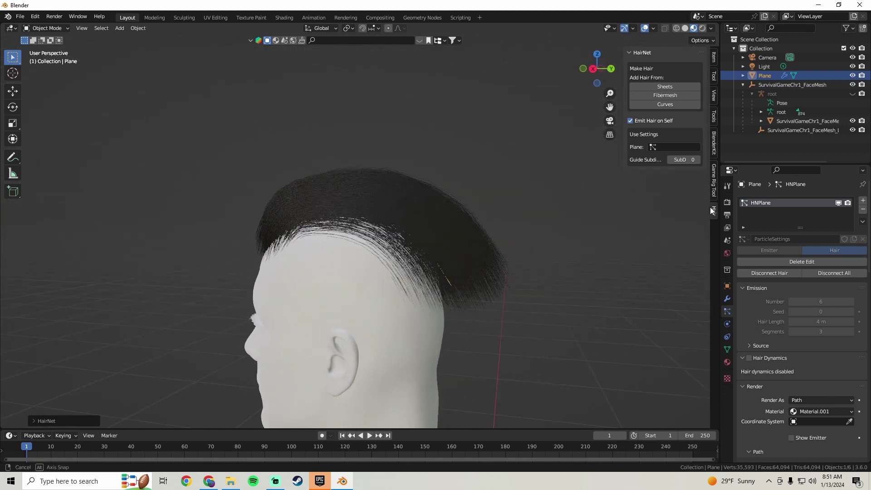
{"action": "key", "text": "Tab"}
{"action": "middle_click_drag", "start_coordinate": [437, 189], "coordinate": [352, 235]}
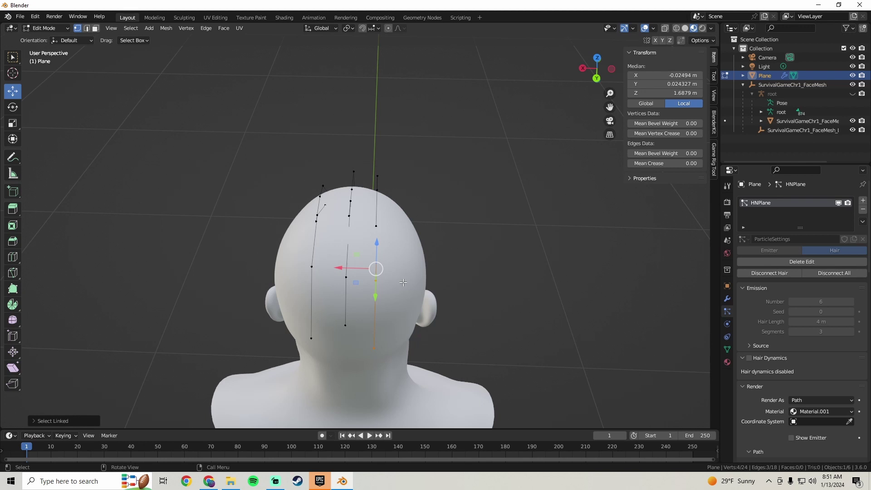
{"action": "key", "text": "x"}
{"action": "left_click", "coordinate": [403, 283]}
Step: Duplicate the rear side strand at positive X and move the copy along X to about -0.024 m
{"action": "middle_click_drag", "start_coordinate": [403, 282], "coordinate": [323, 241]}
{"action": "key", "text": "ctrl+l"}
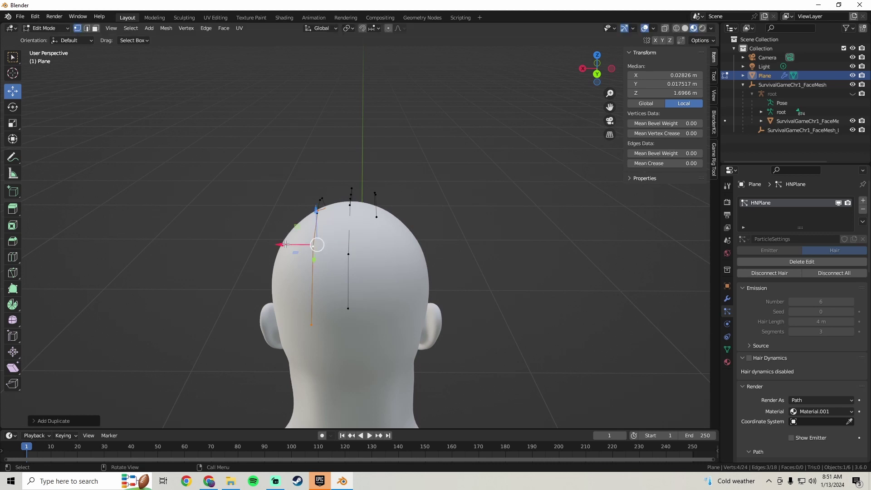
{"action": "key", "text": "g"}
{"action": "key", "text": "x"}
{"action": "left_click", "coordinate": [344, 280]}
{"action": "middle_click_drag", "start_coordinate": [344, 280], "coordinate": [391, 268]}
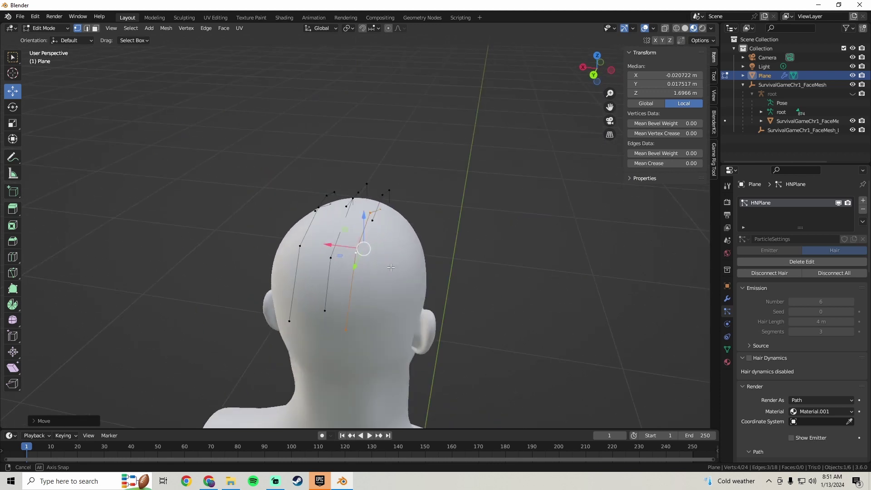
{"action": "left_click", "coordinate": [332, 250]}
{"action": "middle_click_drag", "start_coordinate": [332, 250], "coordinate": [379, 256]}
Step: Clear the particle hair edit and rebuild the Fibermesh hair from the mirrored-side strand
{"action": "key", "text": "Tab"}
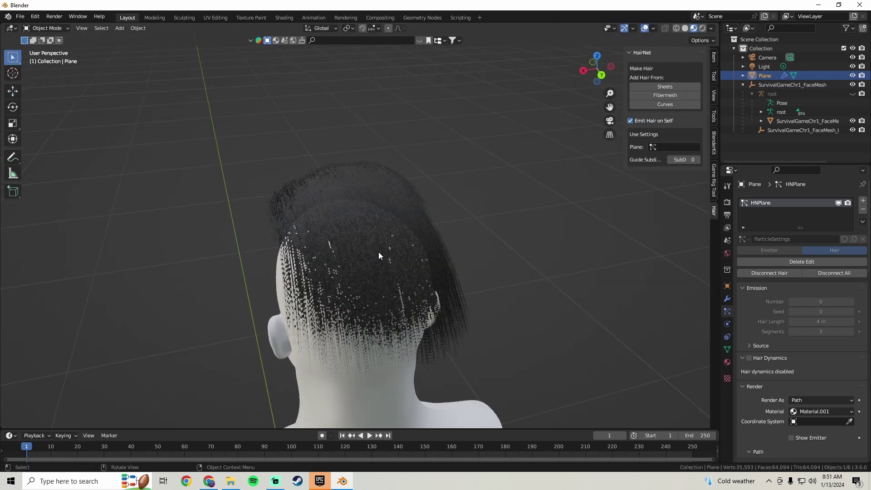
{"action": "left_click", "coordinate": [792, 250]}
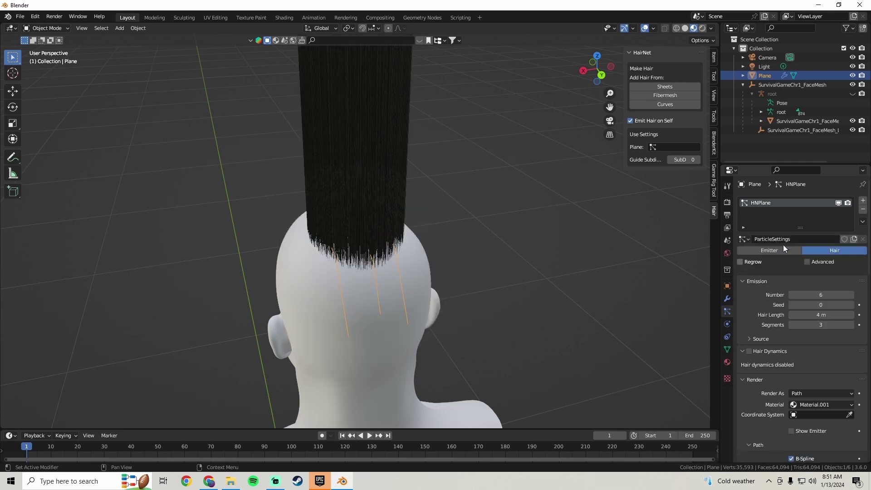
{"action": "left_click", "coordinate": [834, 250]}
{"action": "left_click", "coordinate": [663, 95]}
Step: Reposition the new rear side strand's root vertex on the scalp and return to Object Mode
{"action": "middle_click_drag", "start_coordinate": [594, 140], "coordinate": [492, 225]}
{"action": "scroll", "coordinate": [386, 233], "scroll_direction": "up", "scroll_amount": 3}
{"action": "key", "text": "Tab"}
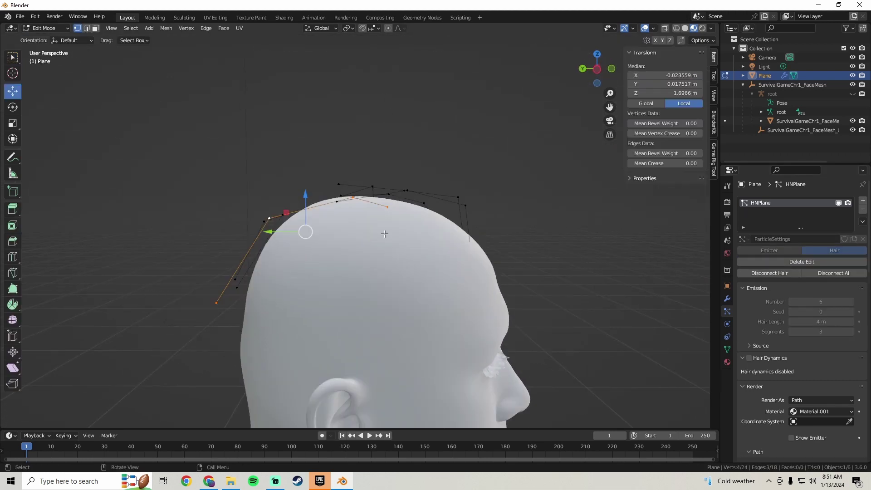
{"action": "left_click", "coordinate": [380, 223]}
{"action": "middle_click_drag", "start_coordinate": [380, 223], "coordinate": [397, 180]}
{"action": "left_click", "coordinate": [399, 216]}
{"action": "left_click", "coordinate": [398, 159]}
{"action": "key", "text": "Tab"}
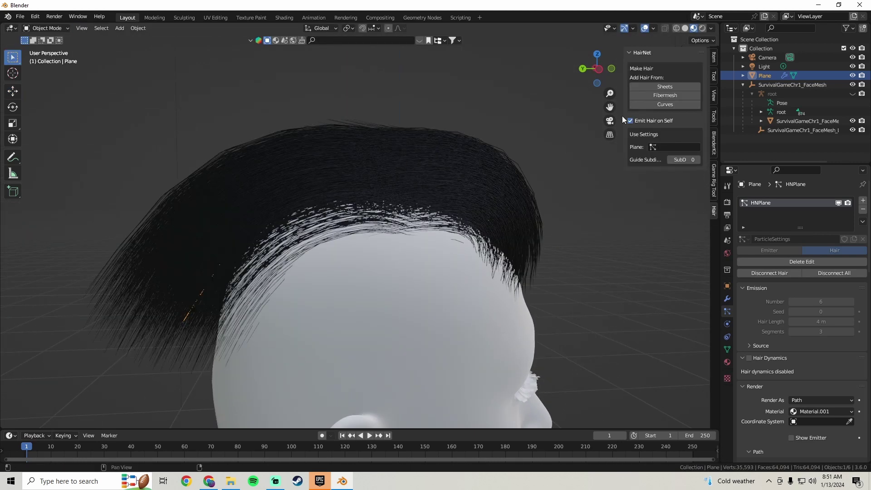
Step: Move the rear side strand's root vertex at negative X to about Y -0.028 m, Z 1.706 m and rebuild the Fibermesh hair
{"action": "middle_click_drag", "start_coordinate": [454, 203], "coordinate": [224, 269]}
{"action": "key", "text": "Tab"}
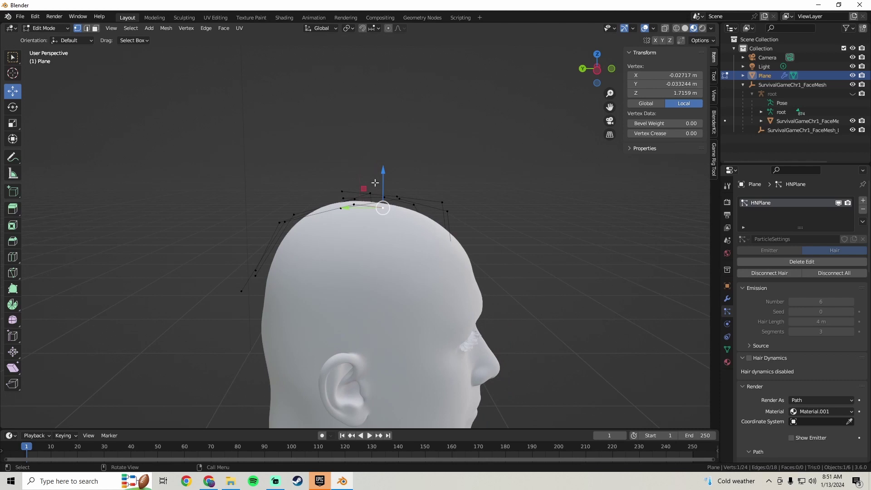
{"action": "left_click_drag", "start_coordinate": [375, 182], "coordinate": [361, 225]}
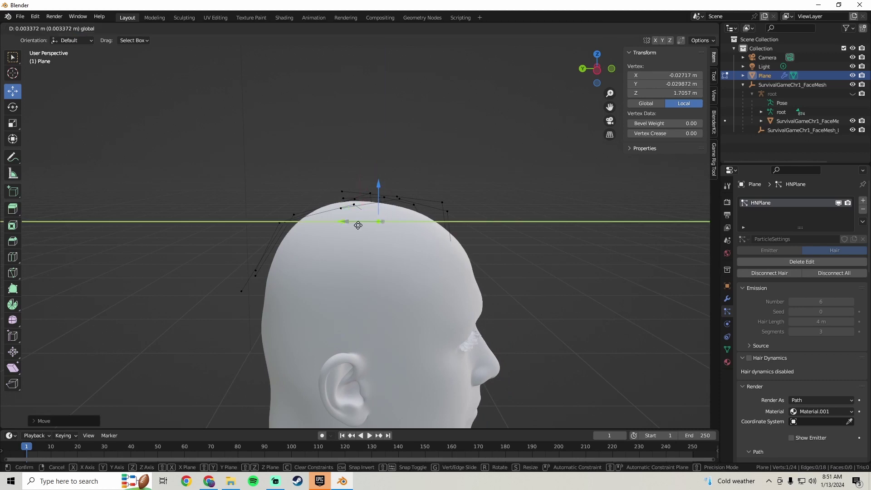
{"action": "left_click", "coordinate": [359, 225]}
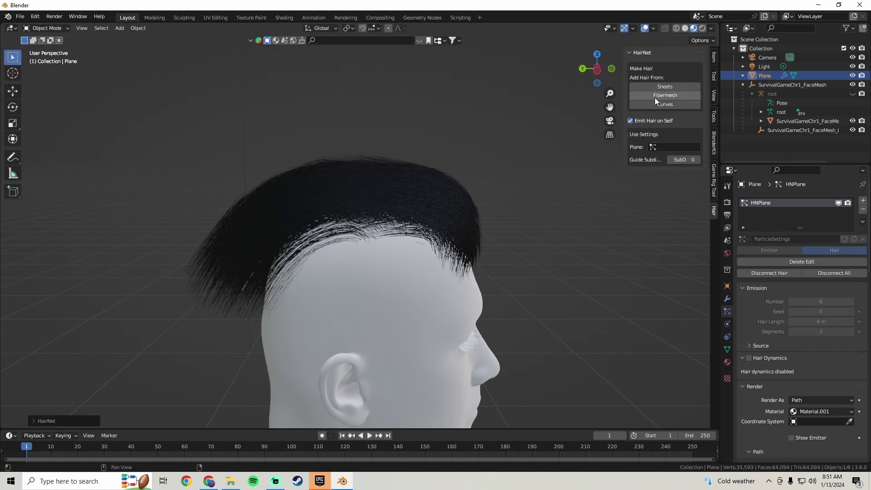
{"action": "middle_click_drag", "start_coordinate": [346, 213], "coordinate": [436, 233]}
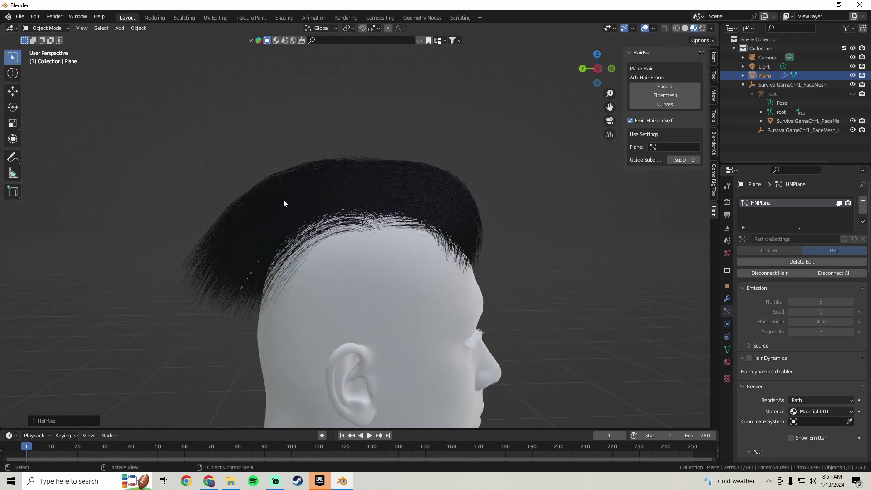
Step: Move the rear side strand's root vertex at positive X to about Y -0.022 m, Z 1.705 m and rebuild the Fibermesh hair
{"action": "middle_click_drag", "start_coordinate": [284, 203], "coordinate": [522, 223]}
{"action": "key", "text": "Tab"}
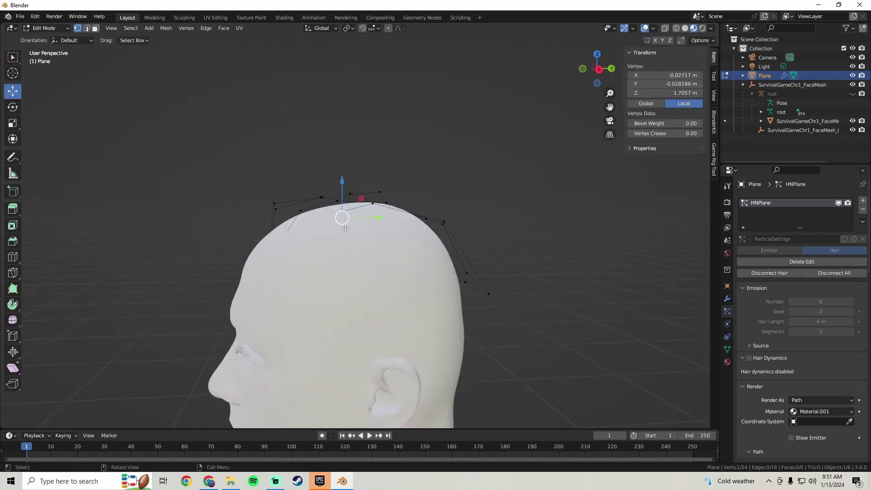
{"action": "middle_click_drag", "start_coordinate": [404, 230], "coordinate": [394, 243]}
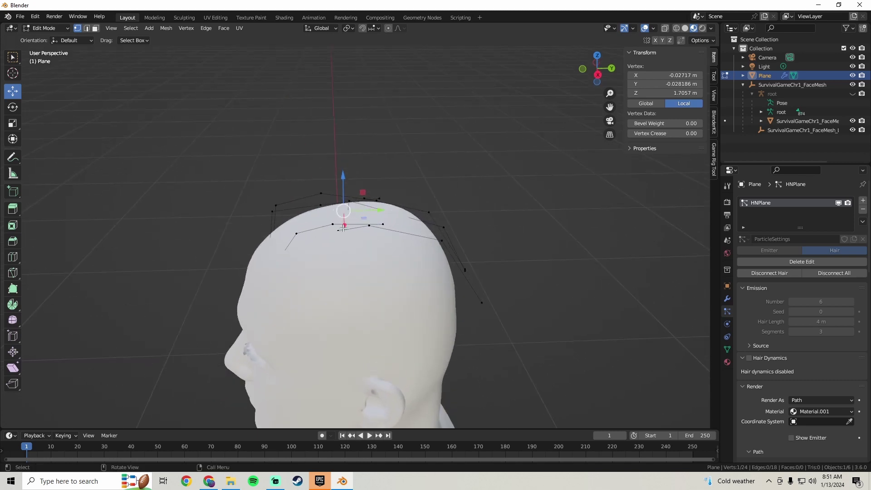
{"action": "middle_click_drag", "start_coordinate": [338, 232], "coordinate": [373, 269]}
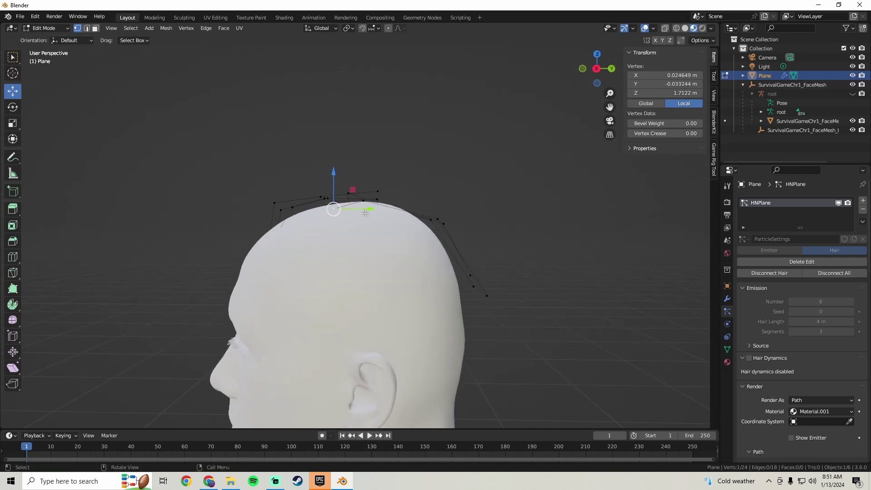
{"action": "left_click_drag", "start_coordinate": [366, 213], "coordinate": [381, 217]}
{"action": "left_click_drag", "start_coordinate": [350, 184], "coordinate": [352, 212]}
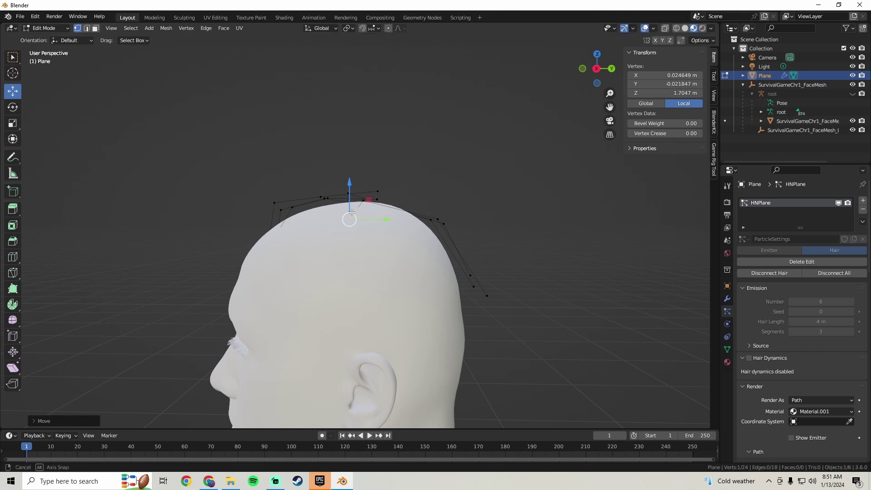
{"action": "key", "text": "Tab"}
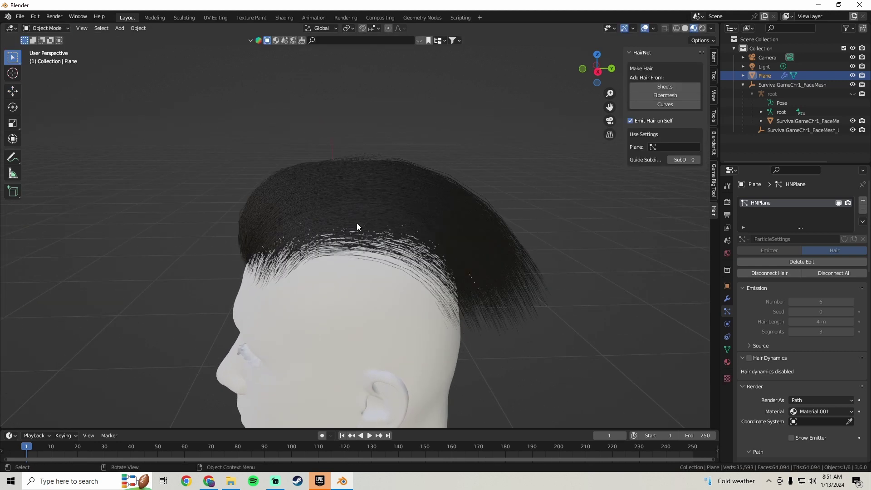
{"action": "left_click", "coordinate": [666, 95]}
Step: Examine the rebuilt hair's coverage and shape from the back, front and both sides of the head
{"action": "middle_click_drag", "start_coordinate": [306, 238], "coordinate": [440, 222]}
{"action": "scroll", "coordinate": [451, 246], "scroll_direction": "down", "scroll_amount": 3}
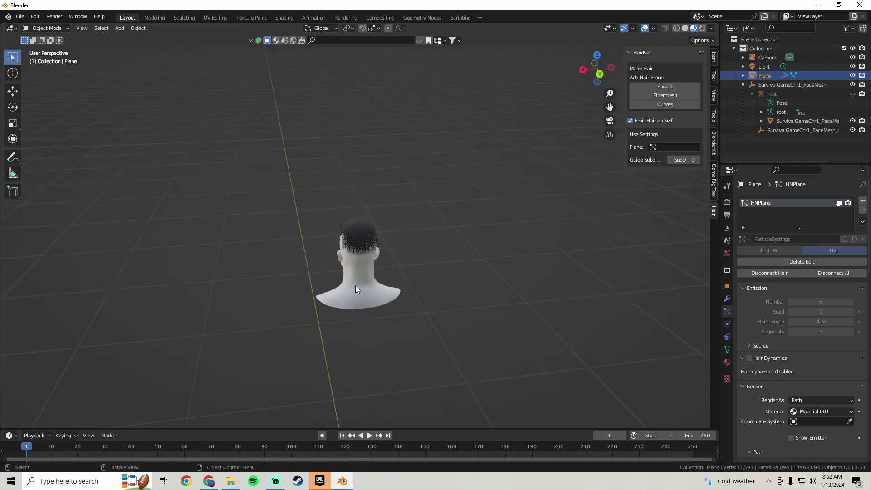
{"action": "scroll", "coordinate": [355, 285], "scroll_direction": "up", "scroll_amount": 4}
{"action": "middle_click_drag", "start_coordinate": [498, 208], "coordinate": [513, 212]}
{"action": "middle_click_drag", "start_coordinate": [338, 255], "coordinate": [374, 269]}
{"action": "scroll", "coordinate": [414, 277], "scroll_direction": "up", "scroll_amount": 2}
{"action": "scroll", "coordinate": [362, 221], "scroll_direction": "down", "scroll_amount": 3}
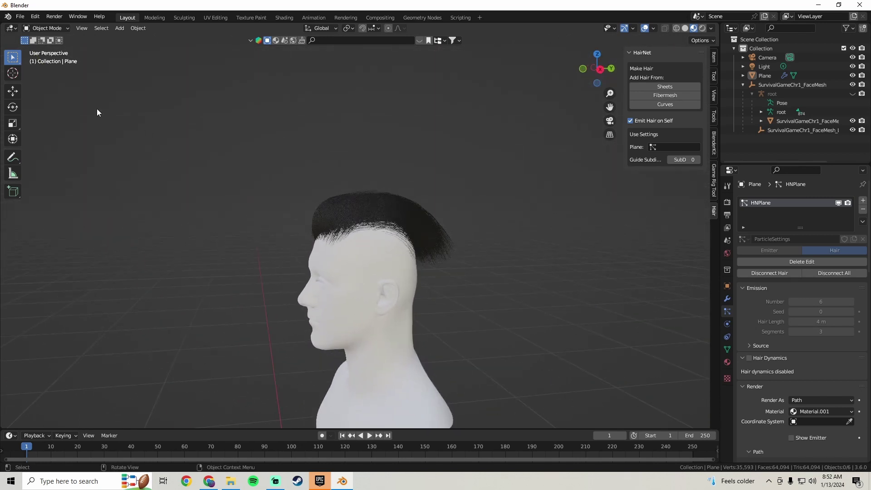
{"action": "middle_click_drag", "start_coordinate": [352, 251], "coordinate": [435, 244]}
{"action": "left_click", "coordinate": [382, 211]}
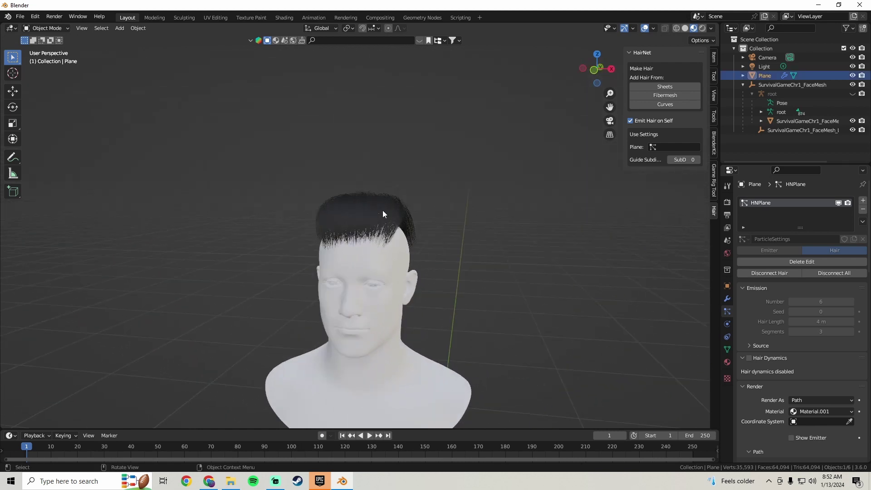
{"action": "middle_click_drag", "start_coordinate": [383, 210], "coordinate": [334, 232]}
{"action": "scroll", "coordinate": [459, 245], "scroll_direction": "down", "scroll_amount": 3}
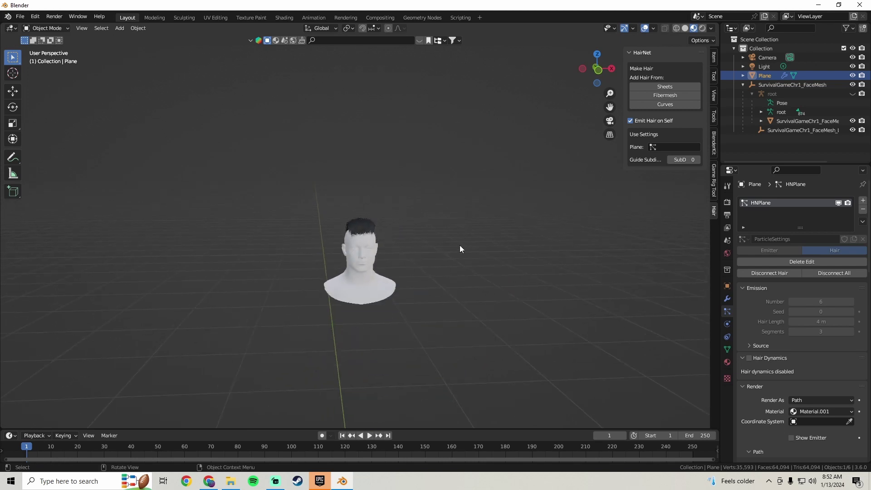
{"action": "left_click", "coordinate": [471, 241]}
{"action": "middle_click_drag", "start_coordinate": [471, 241], "coordinate": [217, 245]}
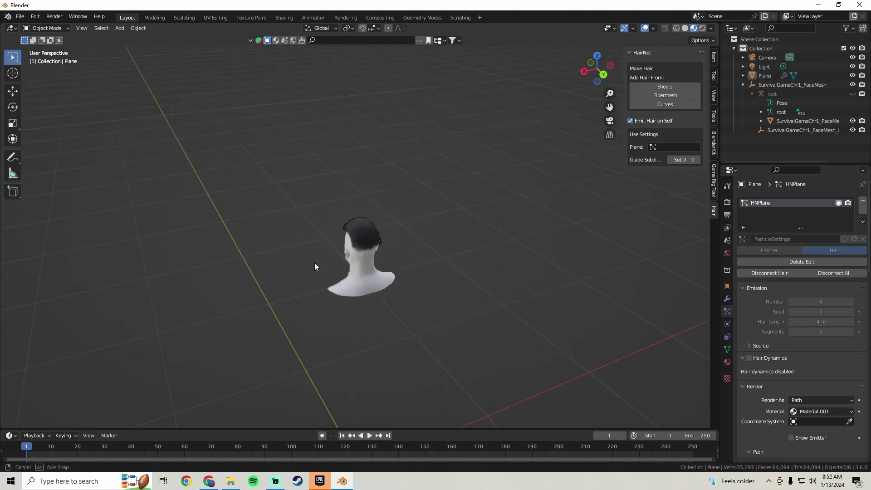
{"action": "middle_click_drag", "start_coordinate": [412, 243], "coordinate": [511, 236]}
{"action": "scroll", "coordinate": [390, 198], "scroll_direction": "up", "scroll_amount": 4}
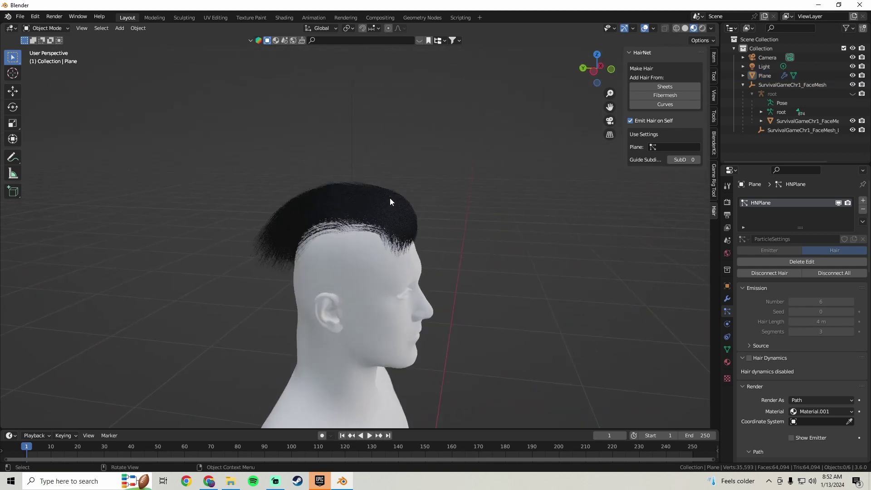
{"action": "middle_click_drag", "start_coordinate": [391, 198], "coordinate": [210, 206]}
Step: Reduce the radius of the particle hair's simple children to 0.04 m
{"action": "scroll", "coordinate": [751, 325], "scroll_direction": "down", "scroll_amount": 10}
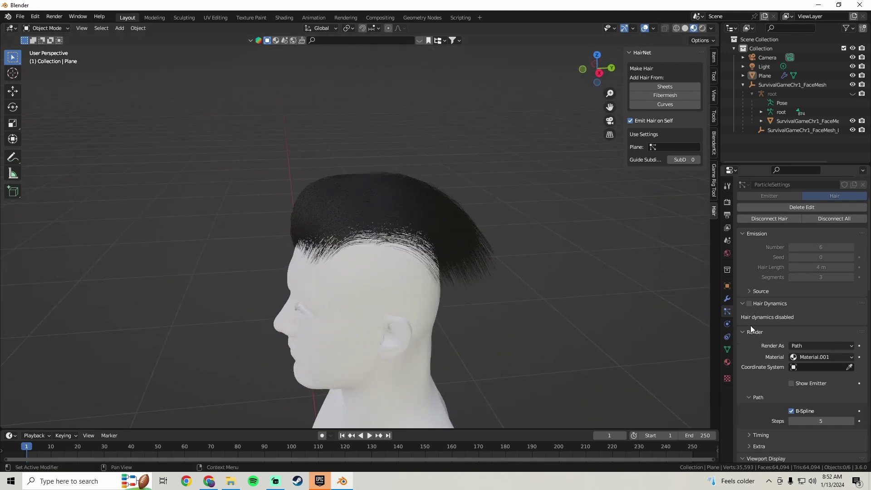
{"action": "scroll", "coordinate": [772, 340], "scroll_direction": "down", "scroll_amount": 8}
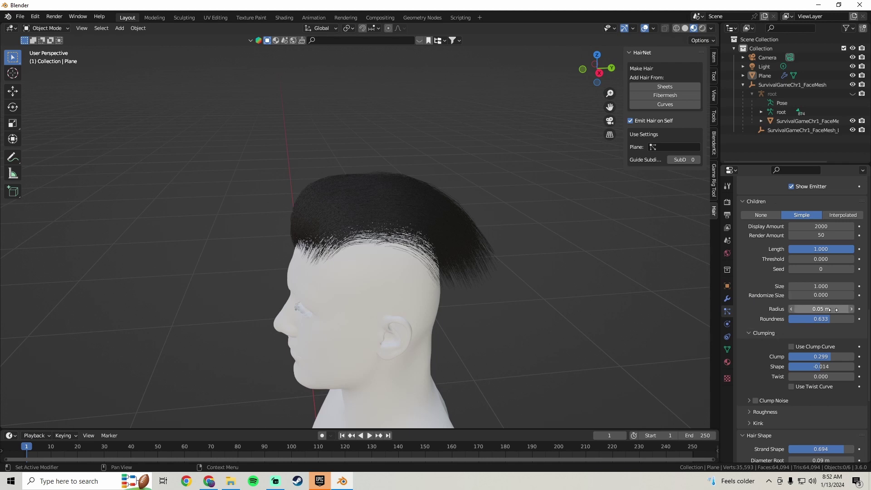
{"action": "mouse_move", "coordinate": [821, 308]}
{"action": "left_mouse_down"}
{"action": "mouse_move", "coordinate": [835, 309]}
{"action": "mouse_move", "coordinate": [808, 308]}
{"action": "left_mouse_up"}
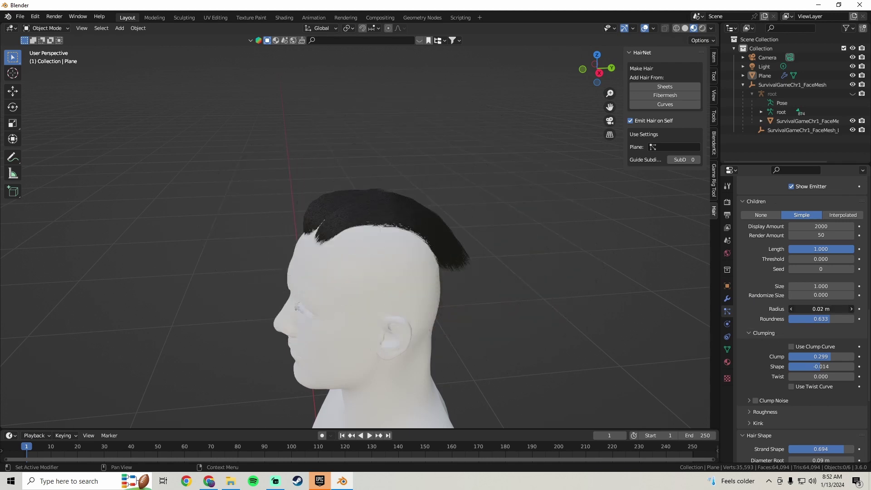
{"action": "middle_click_drag", "start_coordinate": [567, 249], "coordinate": [682, 218]}
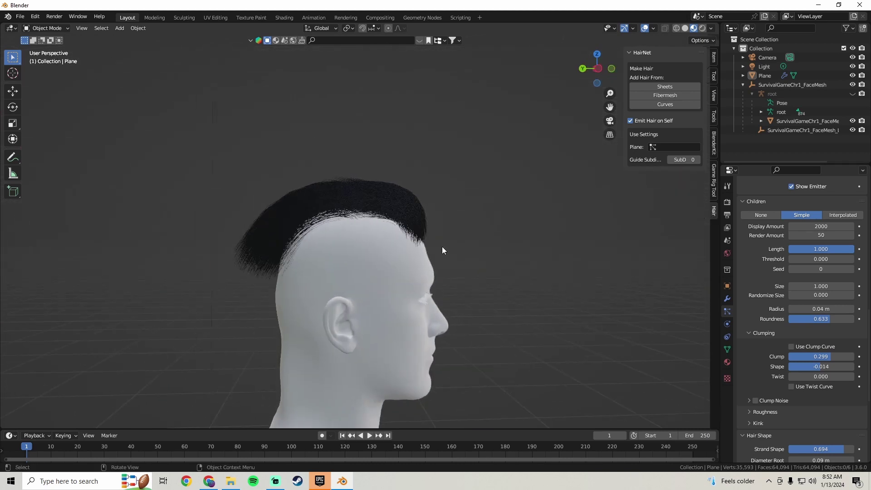
Step: Pull the rear side strands' tip vertices closer to the back of the head and rebuild the Fibermesh hair
{"action": "key", "text": "Tab"}
{"action": "scroll", "coordinate": [311, 266], "scroll_direction": "up", "scroll_amount": 3}
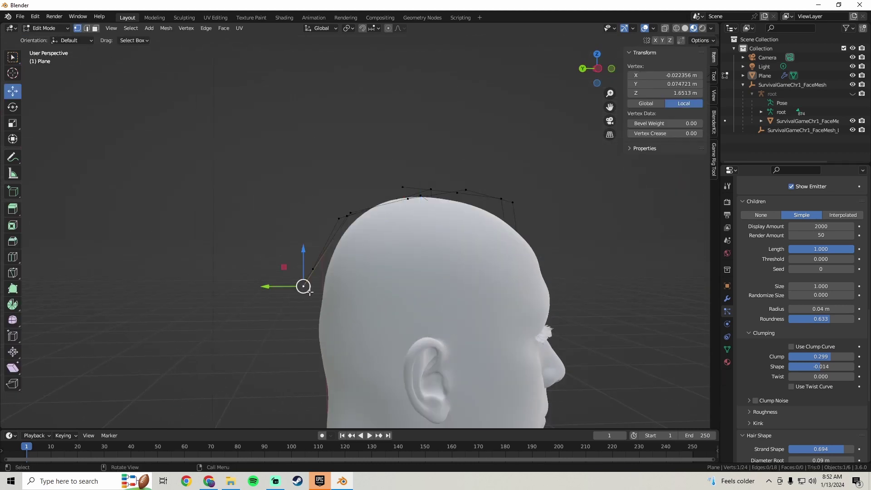
{"action": "middle_click_drag", "start_coordinate": [310, 293], "coordinate": [438, 276]}
{"action": "left_click_drag", "start_coordinate": [438, 276], "coordinate": [428, 278]}
{"action": "key", "text": "Tab"}
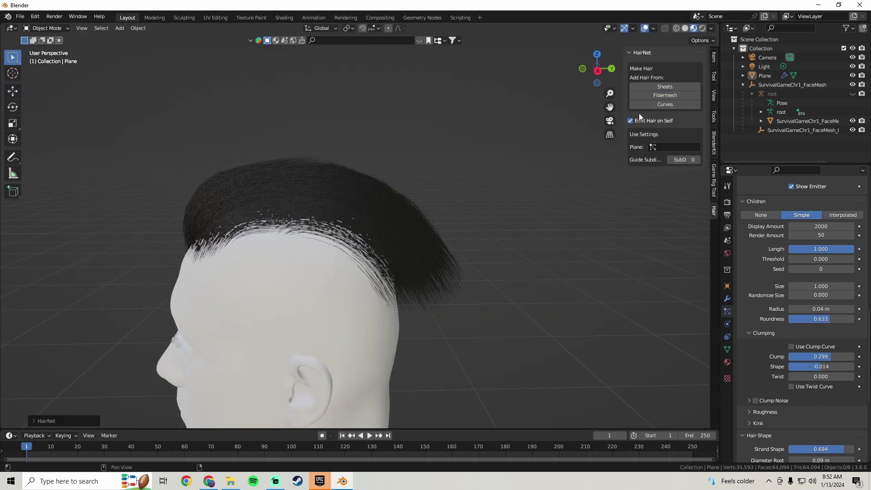
Step: Select the hair plane and set its children clump to 0.463
{"action": "left_click", "coordinate": [387, 207]}
{"action": "mouse_move", "coordinate": [551, 198]}
{"action": "middle_mouse_down"}
{"action": "mouse_move", "coordinate": [454, 233]}
{"action": "mouse_move", "coordinate": [373, 185]}
{"action": "mouse_move", "coordinate": [505, 191]}
{"action": "mouse_move", "coordinate": [518, 213]}
{"action": "middle_mouse_up"}
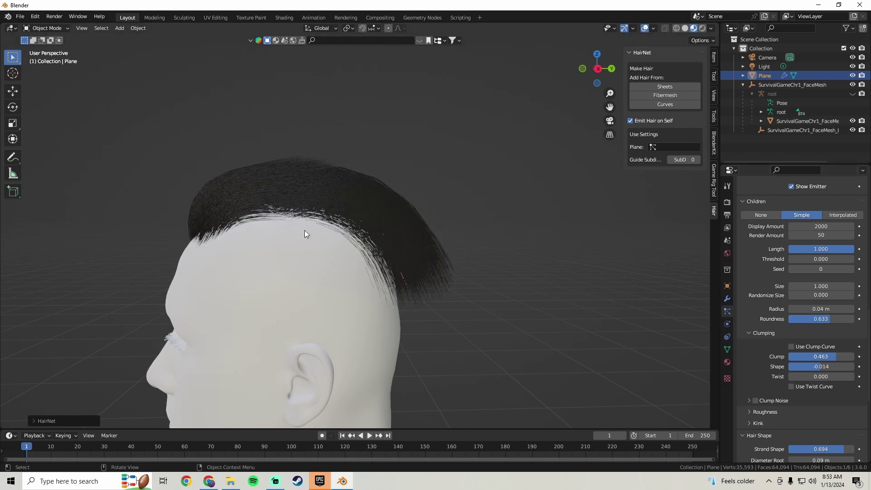
Step: Move the front side strand's root vertex at positive X to about X 0.029 m, Y -0.083 m and rebuild the Fibermesh hair
{"action": "middle_click_drag", "start_coordinate": [305, 233], "coordinate": [383, 194]}
{"action": "key", "text": "Tab"}
{"action": "key", "text": "g"}
{"action": "key", "text": "y"}
{"action": "left_click", "coordinate": [302, 208]}
{"action": "key", "text": "g"}
{"action": "key", "text": "x"}
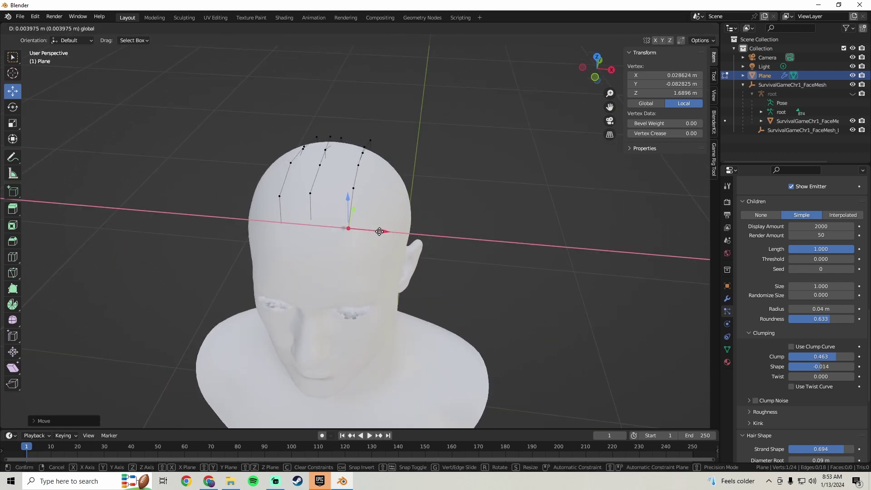
{"action": "key", "text": "Escape"}
{"action": "middle_click_drag", "start_coordinate": [368, 227], "coordinate": [463, 170]}
{"action": "key", "text": "Tab"}
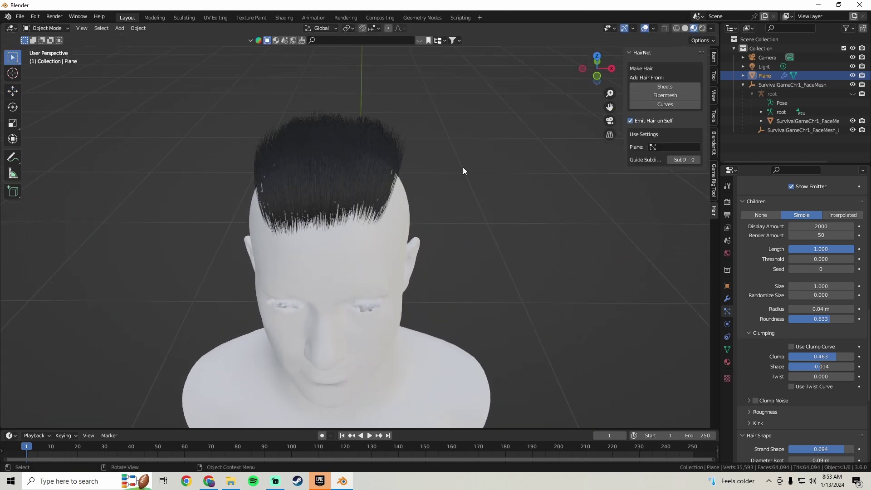
{"action": "left_click", "coordinate": [661, 96]}
Step: Lower the front side strands' root vertices to about Z 1.684 m at positive X and 1.681 m at negative X, and rebuild the Fibermesh hair
{"action": "middle_click_drag", "start_coordinate": [332, 217], "coordinate": [397, 267]}
{"action": "scroll", "coordinate": [325, 247], "scroll_direction": "up", "scroll_amount": 5}
{"action": "middle_click_drag", "start_coordinate": [325, 247], "coordinate": [228, 211]}
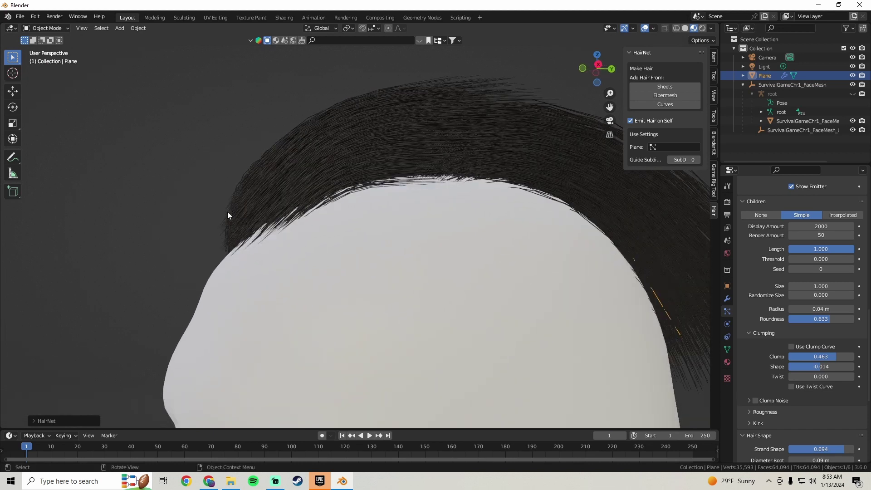
{"action": "middle_click_drag", "start_coordinate": [226, 243], "coordinate": [372, 277]}
{"action": "key", "text": "Tab"}
{"action": "left_click_drag", "start_coordinate": [289, 232], "coordinate": [298, 251]}
{"action": "middle_click_drag", "start_coordinate": [299, 251], "coordinate": [455, 250]}
{"action": "left_click_drag", "start_coordinate": [456, 250], "coordinate": [455, 254]}
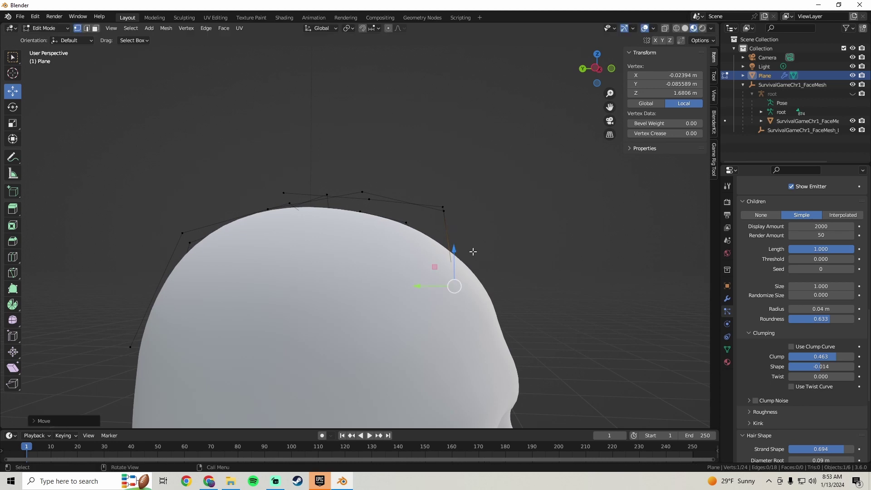
{"action": "middle_click_drag", "start_coordinate": [455, 255], "coordinate": [366, 264]}
{"action": "key", "text": "Tab"}
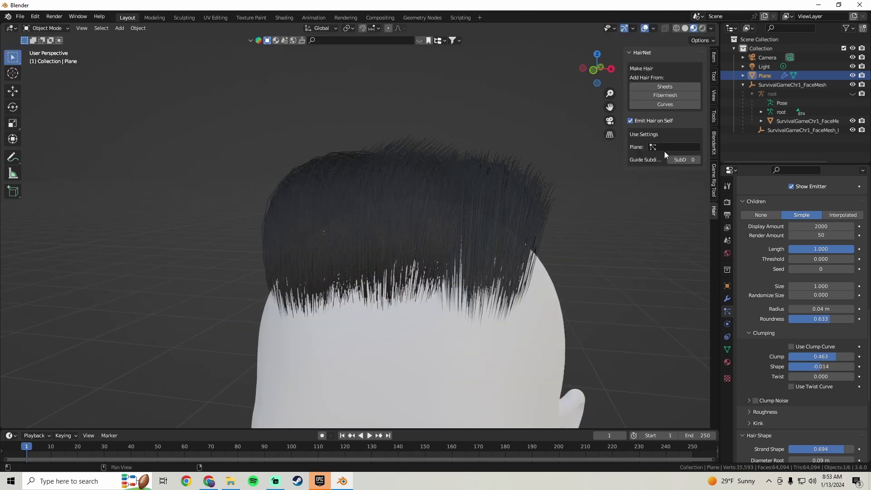
{"action": "left_click", "coordinate": [667, 99]}
Step: Adjust the children clump, trying 0.776 and settling on 0.531
{"action": "middle_click_drag", "start_coordinate": [399, 241], "coordinate": [257, 246]}
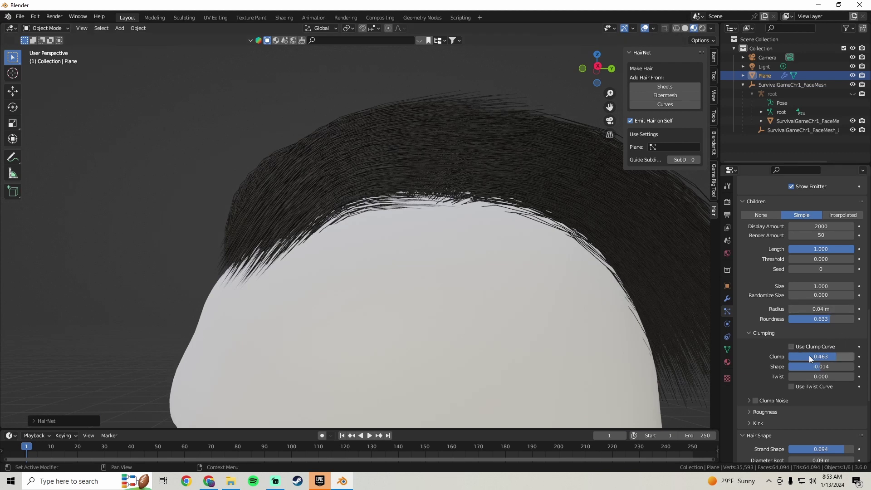
{"action": "left_click_drag", "start_coordinate": [821, 357], "coordinate": [848, 357]}
{"action": "middle_click_drag", "start_coordinate": [283, 321], "coordinate": [254, 350]}
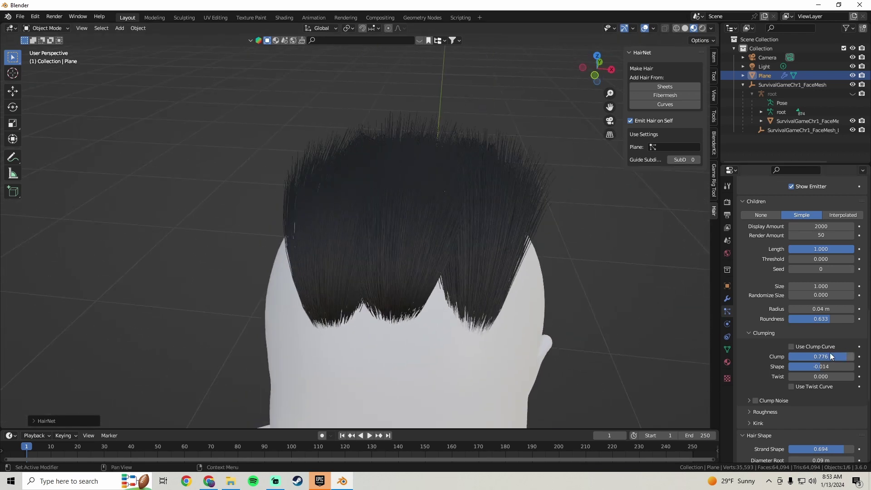
{"action": "left_click_drag", "start_coordinate": [822, 357], "coordinate": [803, 357]}
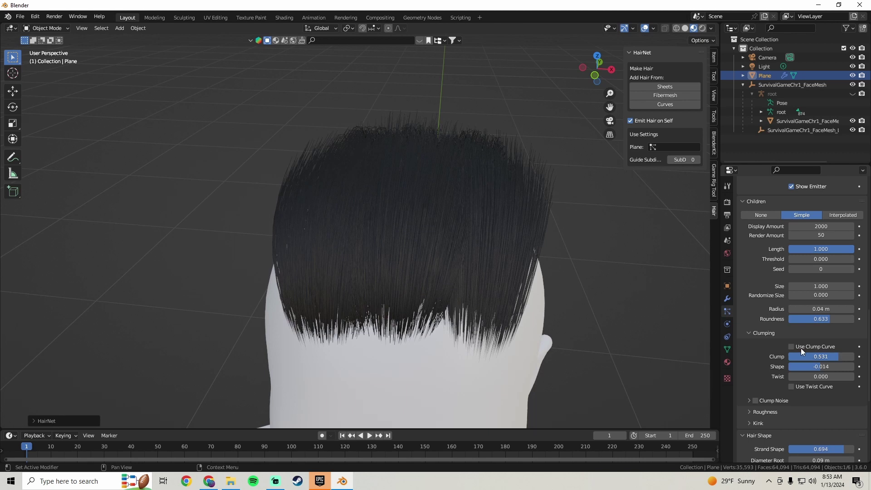
Step: Reposition the front vertices of the side strand at positive X and rebuild the Fibermesh hair to refine the hairline
{"action": "middle_click_drag", "start_coordinate": [408, 273], "coordinate": [380, 260]}
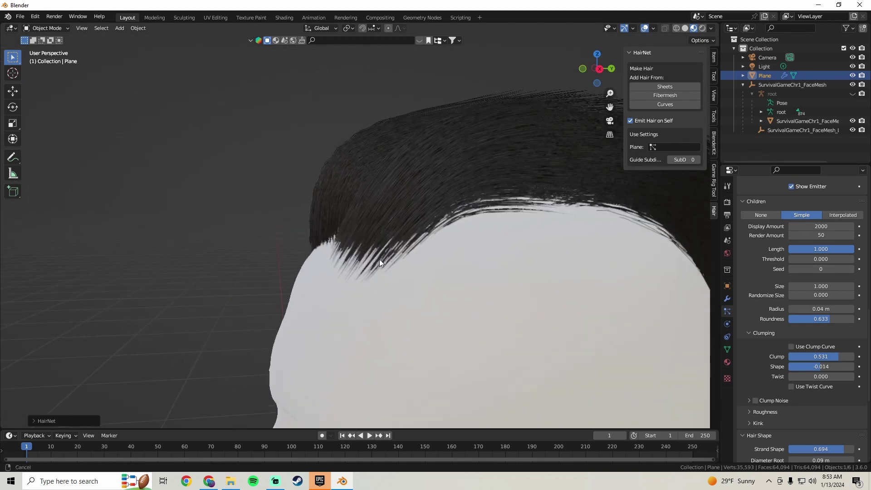
{"action": "key", "text": "Tab"}
{"action": "left_click_drag", "start_coordinate": [364, 254], "coordinate": [377, 260]}
{"action": "middle_click_drag", "start_coordinate": [376, 260], "coordinate": [387, 230]}
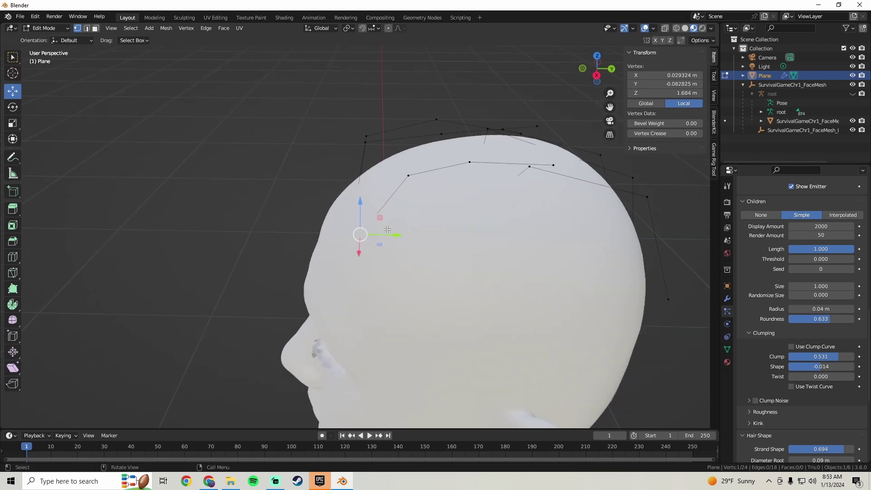
{"action": "left_click_drag", "start_coordinate": [386, 242], "coordinate": [385, 242]}
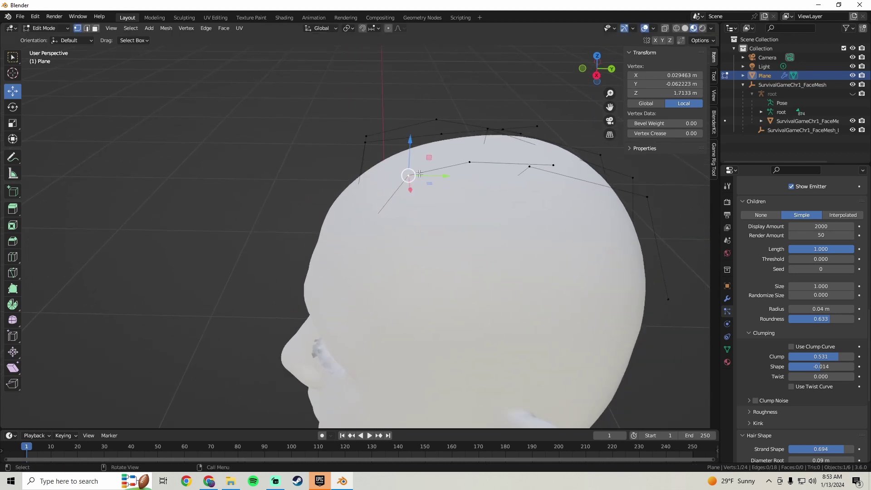
{"action": "left_click_drag", "start_coordinate": [420, 175], "coordinate": [418, 184]}
{"action": "left_click", "coordinate": [389, 189]}
{"action": "middle_click_drag", "start_coordinate": [389, 189], "coordinate": [450, 194]}
{"action": "key", "text": "Tab"}
{"action": "left_click", "coordinate": [659, 98]}
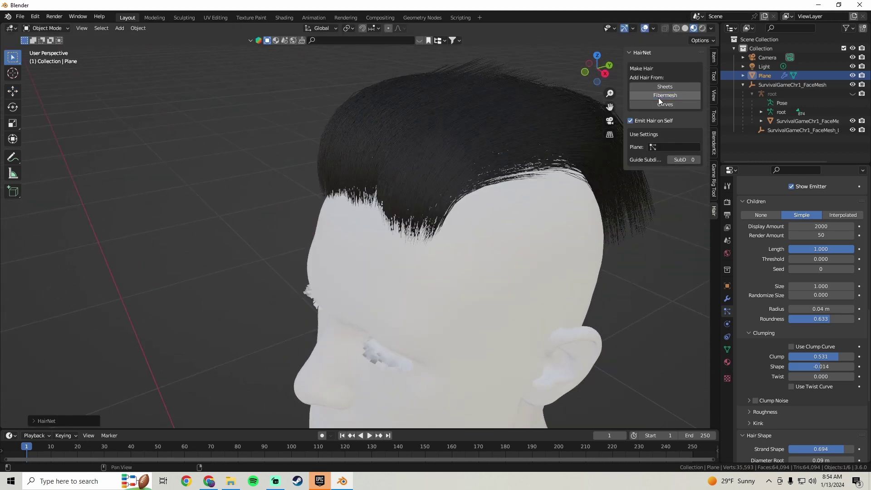
{"action": "middle_click_drag", "start_coordinate": [396, 232], "coordinate": [489, 200]}
{"action": "scroll", "coordinate": [490, 200], "scroll_direction": "up", "scroll_amount": 3}
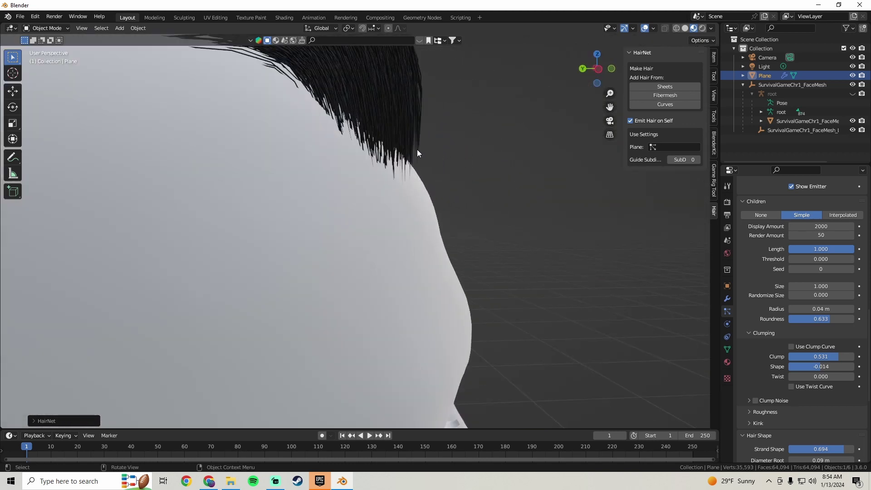
Step: Tune the children clumping, raising the clump shape to 0.150 and settling the clump on 0.694
{"action": "scroll", "coordinate": [410, 219], "scroll_direction": "down", "scroll_amount": 3}
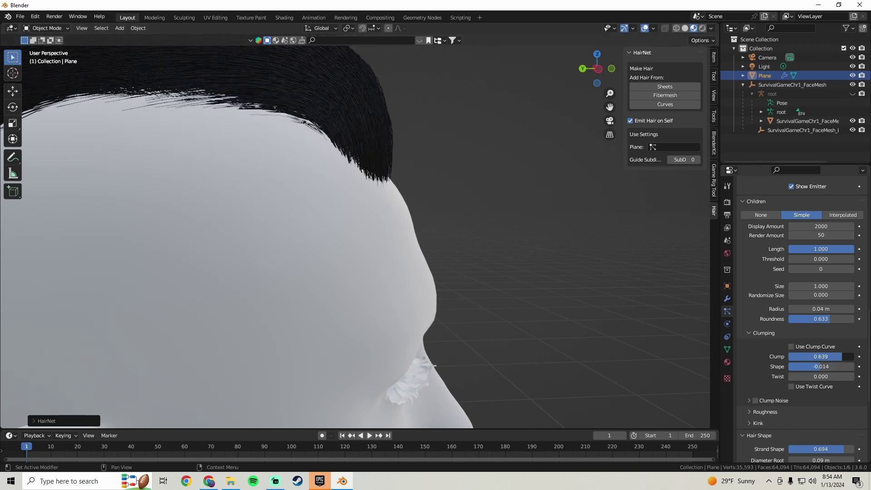
{"action": "left_click_drag", "start_coordinate": [822, 357], "coordinate": [826, 357]}
{"action": "middle_click_drag", "start_coordinate": [458, 206], "coordinate": [381, 217]}
{"action": "middle_click_drag", "start_coordinate": [396, 189], "coordinate": [397, 230], "text": "shift"}
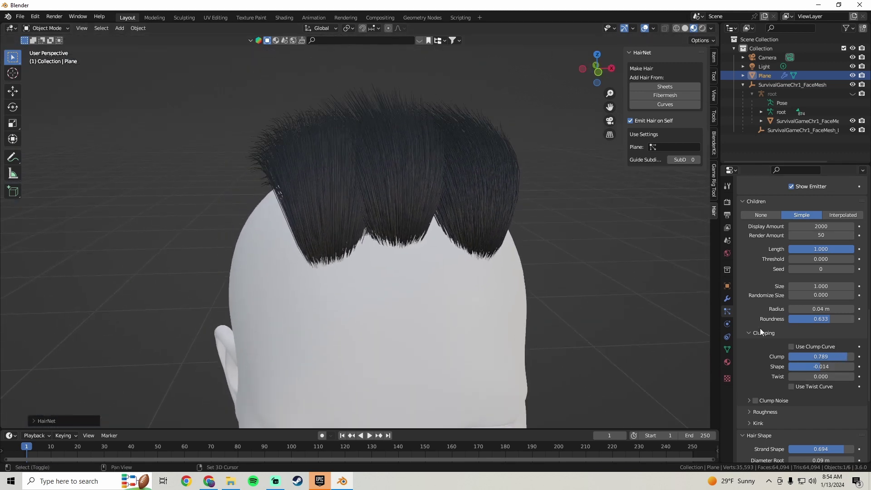
{"action": "left_click_drag", "start_coordinate": [815, 367], "coordinate": [853, 357]}
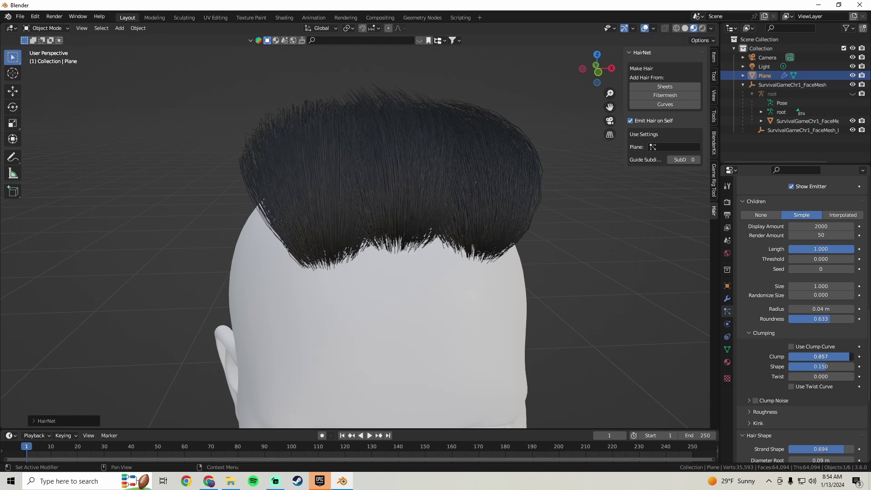
{"action": "mouse_move", "coordinate": [422, 247]}
{"action": "middle_mouse_down"}
{"action": "mouse_move", "coordinate": [474, 255]}
{"action": "mouse_move", "coordinate": [424, 253]}
{"action": "middle_mouse_up"}
{"action": "left_click_drag", "start_coordinate": [845, 357], "coordinate": [837, 356]}
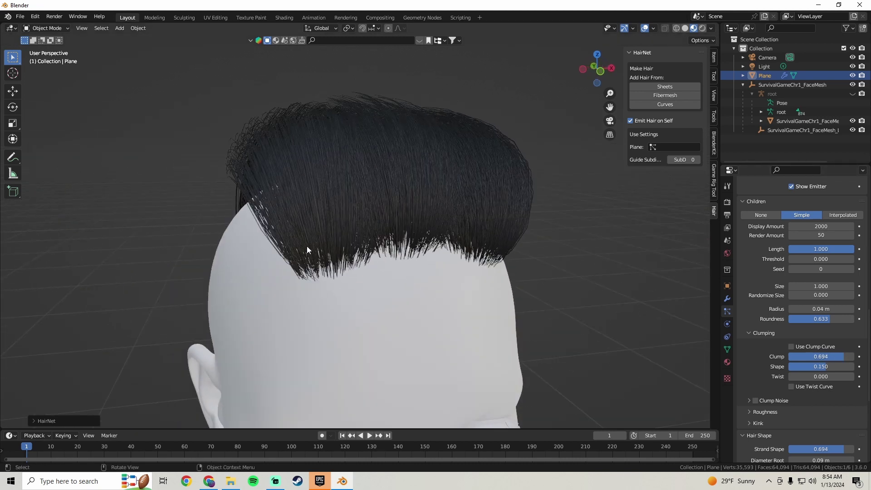
Step: Lower the three front strands' root vertices to a median Z of about 1.677 m and rebuild the Fibermesh hair
{"action": "middle_click_drag", "start_coordinate": [307, 246], "coordinate": [270, 239]}
{"action": "key", "text": "Tab"}
{"action": "scroll", "coordinate": [350, 255], "scroll_direction": "up", "scroll_amount": 5}
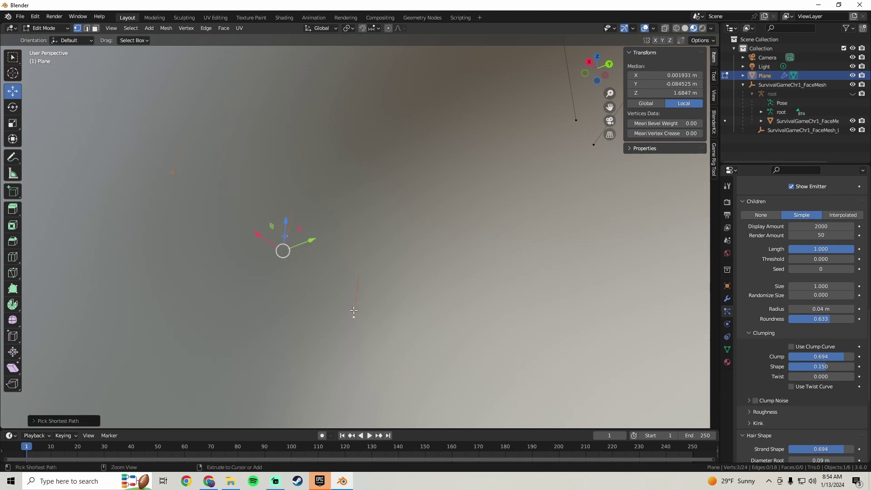
{"action": "scroll", "coordinate": [354, 310], "scroll_direction": "down", "scroll_amount": 5}
{"action": "middle_click_drag", "start_coordinate": [354, 310], "coordinate": [340, 310]}
{"action": "left_click_drag", "start_coordinate": [347, 226], "coordinate": [357, 237]}
{"action": "key", "text": "Tab"}
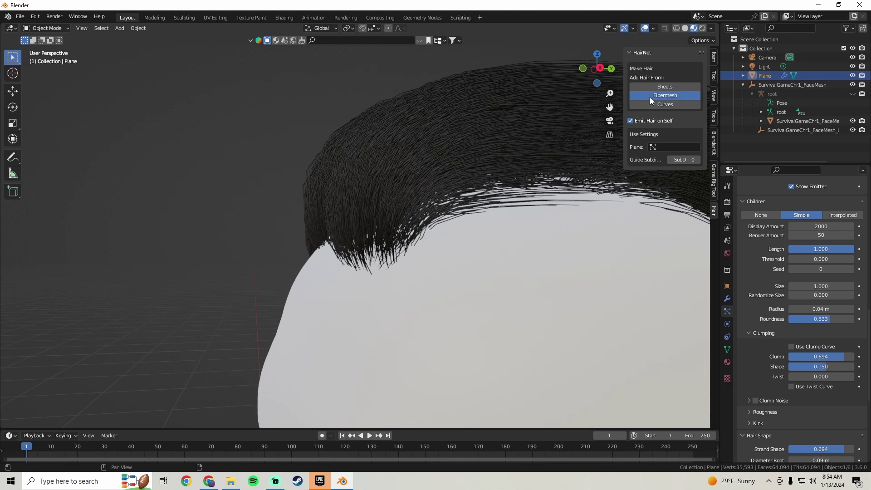
{"action": "left_click", "coordinate": [650, 96]}
Step: Reduce the children clump to 0.476 to spread the hair along the front hairline
{"action": "middle_click_drag", "start_coordinate": [316, 207], "coordinate": [356, 271]}
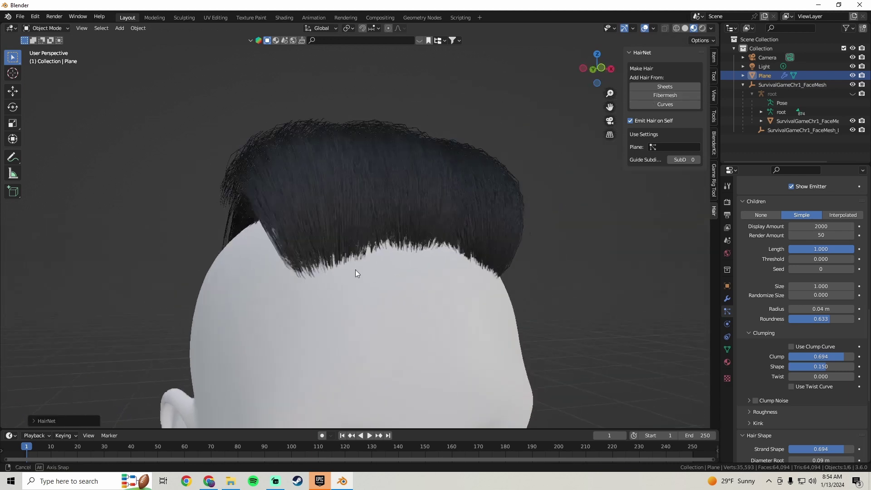
{"action": "scroll", "coordinate": [427, 251], "scroll_direction": "up", "scroll_amount": 4}
{"action": "scroll", "coordinate": [425, 247], "scroll_direction": "down", "scroll_amount": 3}
{"action": "middle_click_drag", "start_coordinate": [437, 252], "coordinate": [438, 218]}
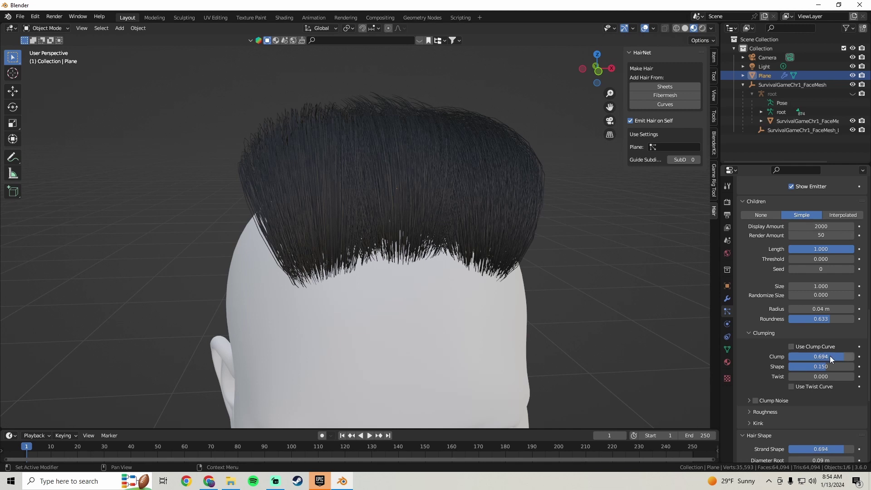
{"action": "left_click_drag", "start_coordinate": [821, 356], "coordinate": [815, 357]}
Step: Move the three front strands' root vertices back along Y to a median of about -0.08 m and rebuild the Fibermesh hair
{"action": "middle_click_drag", "start_coordinate": [293, 298], "coordinate": [198, 266]}
{"action": "middle_click_drag", "start_coordinate": [194, 264], "coordinate": [297, 280]}
{"action": "key", "text": "Tab"}
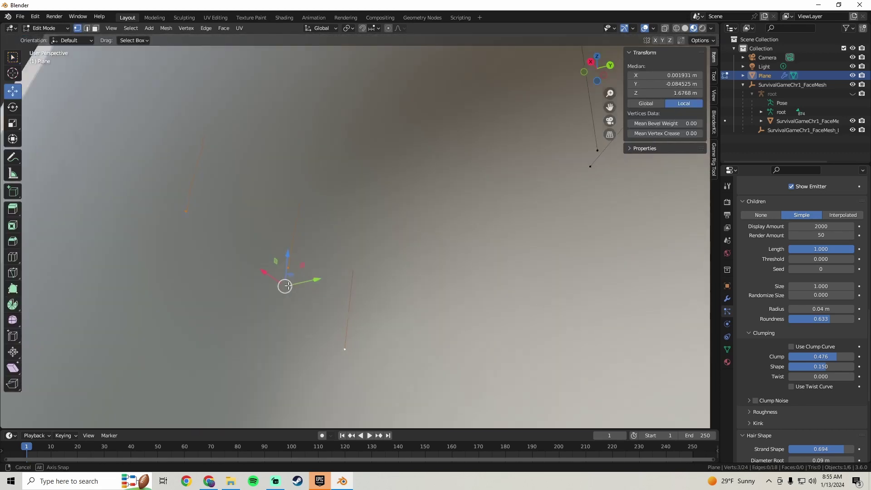
{"action": "left_click", "coordinate": [184, 199]}
{"action": "left_click", "coordinate": [289, 264], "text": "ctrl"}
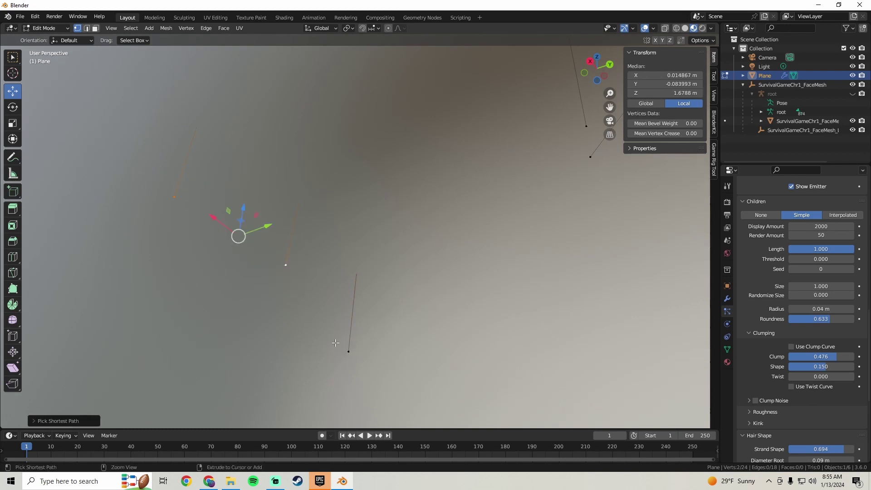
{"action": "key", "text": "g"}
{"action": "key", "text": "y"}
{"action": "left_click", "coordinate": [332, 276]}
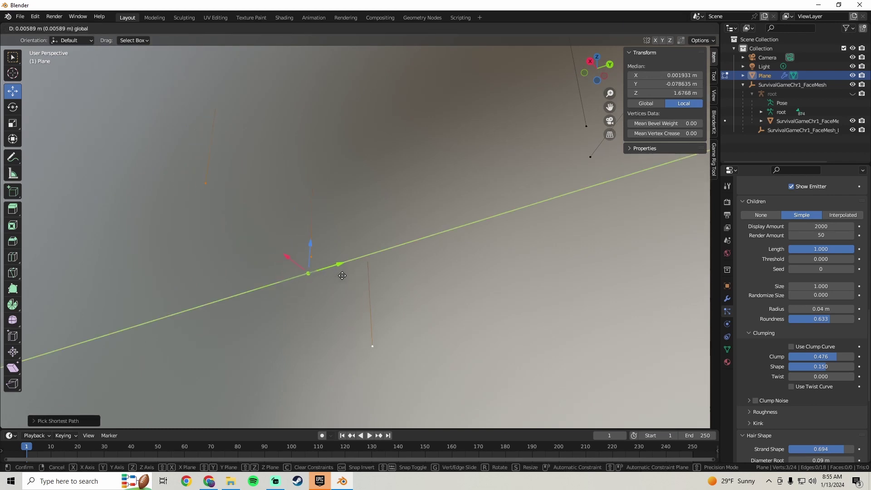
{"action": "key", "text": "Tab"}
{"action": "middle_click_drag", "start_coordinate": [332, 276], "coordinate": [337, 298]}
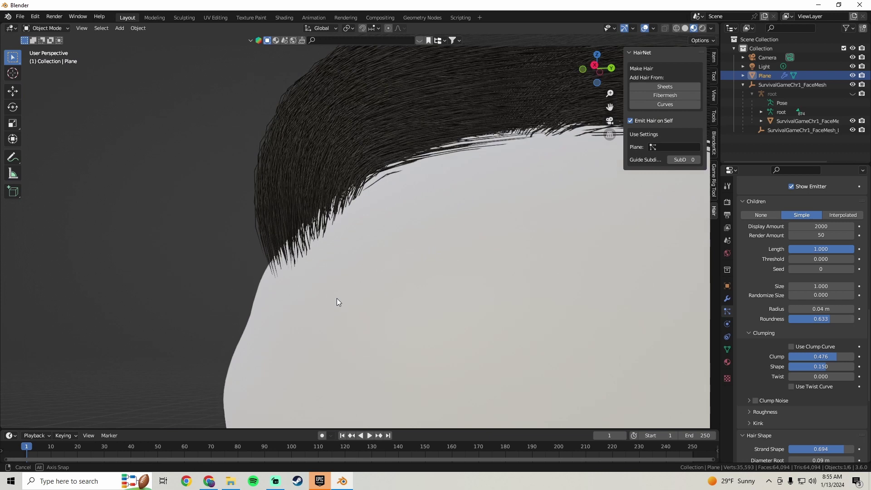
{"action": "left_click", "coordinate": [663, 94]}
Step: Examine the rebuilt front hairline close up and from a distance
{"action": "middle_click_drag", "start_coordinate": [345, 218], "coordinate": [420, 235]}
{"action": "scroll", "coordinate": [421, 235], "scroll_direction": "down", "scroll_amount": 5}
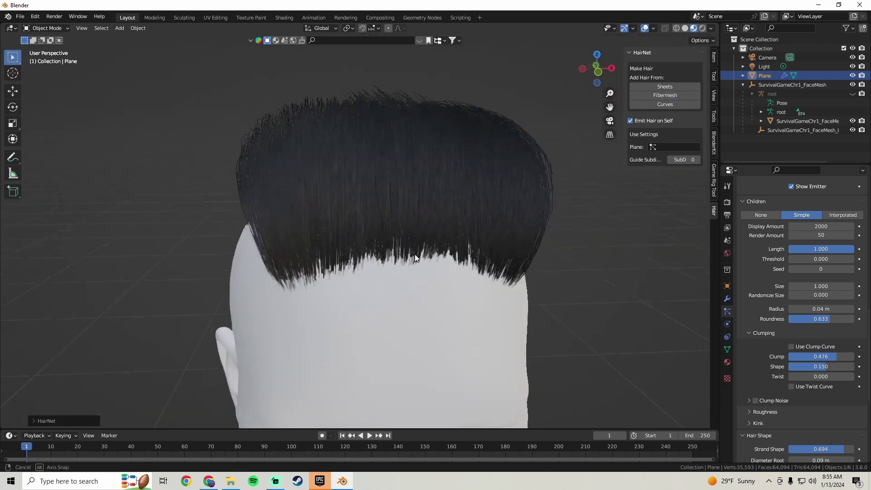
{"action": "left_click", "coordinate": [499, 228]}
{"action": "scroll", "coordinate": [412, 226], "scroll_direction": "up", "scroll_amount": 3}
{"action": "middle_click_drag", "start_coordinate": [500, 228], "coordinate": [373, 246]}
{"action": "left_click", "coordinate": [392, 208]}
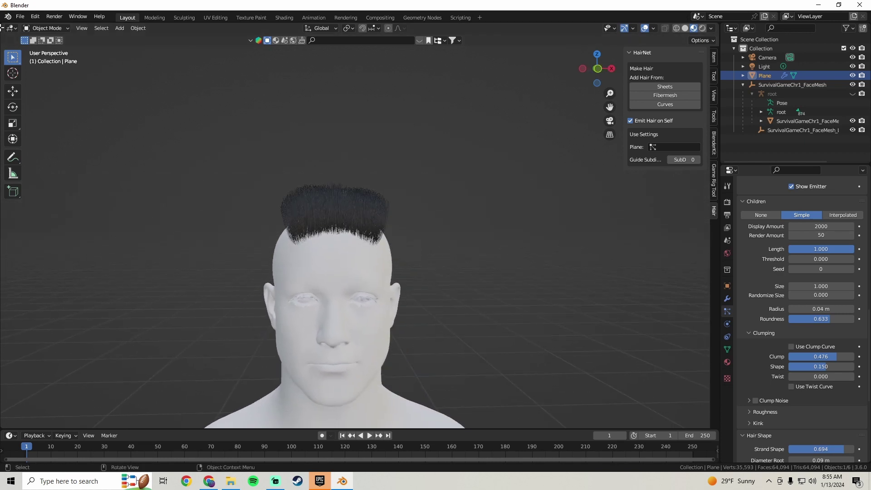
Step: Save the scene as Hair1.blend in the D:\Blender Models\SoulsLike folder
{"action": "left_click", "coordinate": [25, 17]}
{"action": "left_click", "coordinate": [44, 85]}
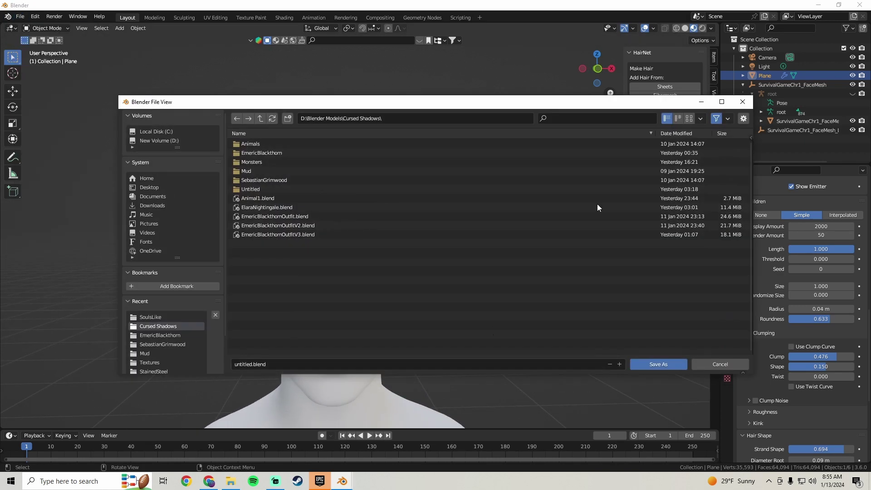
{"action": "left_click", "coordinate": [165, 141]}
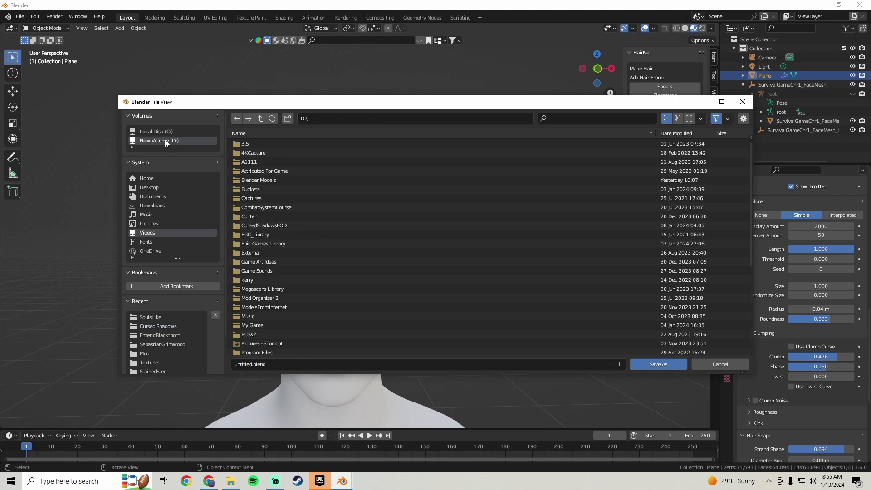
{"action": "double_click", "coordinate": [268, 180]}
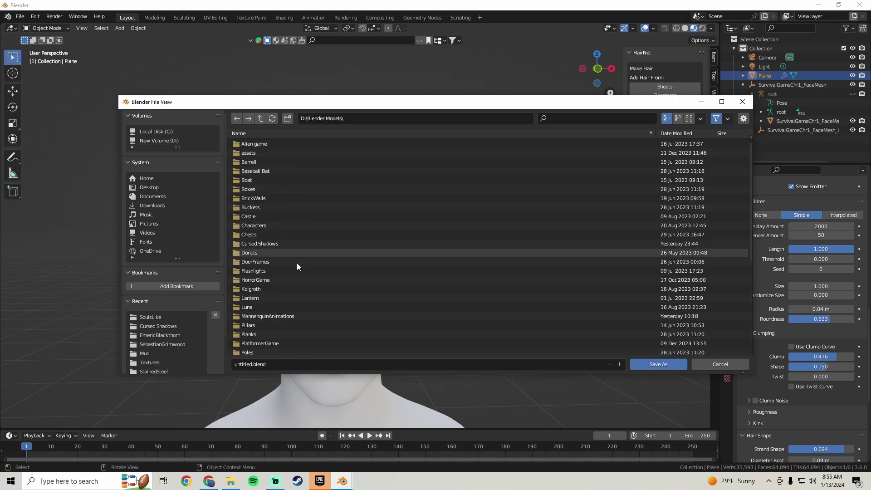
{"action": "scroll", "coordinate": [297, 268], "scroll_direction": "down", "scroll_amount": 5}
{"action": "double_click", "coordinate": [277, 262]}
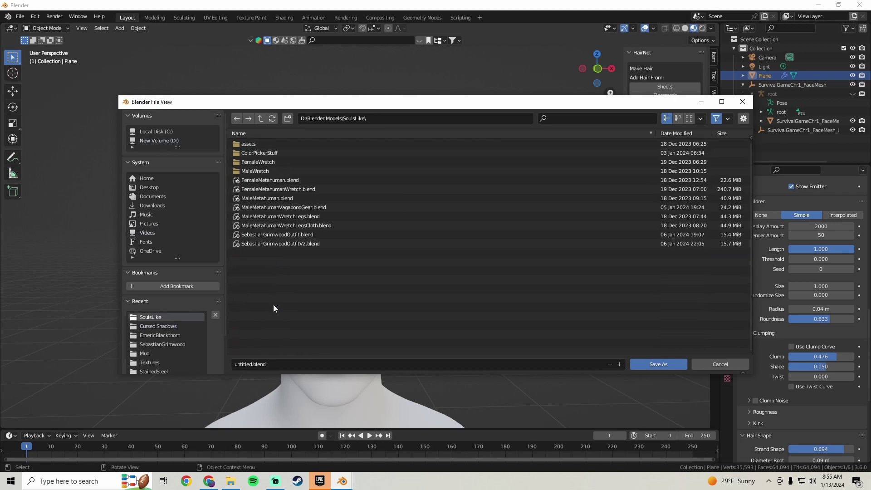
{"action": "left_click", "coordinate": [263, 363]}
{"action": "key", "text": "Return"}
{"action": "left_click", "coordinate": [650, 363]}
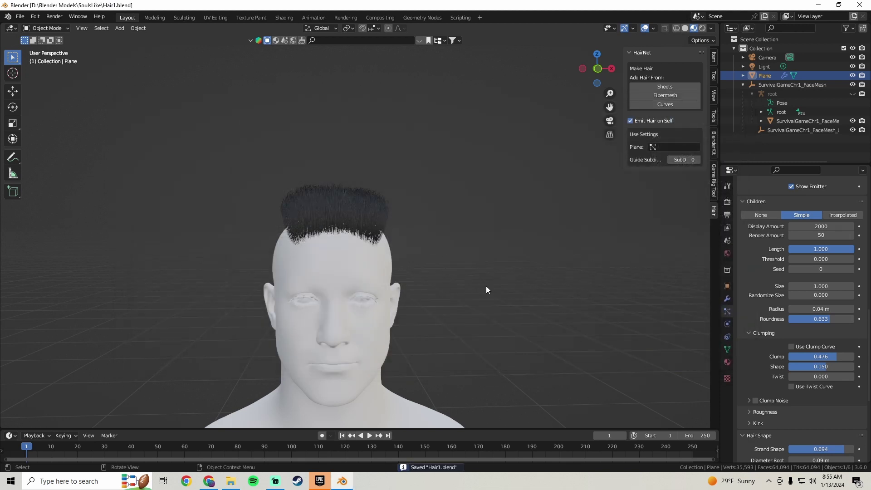
Step: Examine the overall hairstyle and the lower face from the front and at an angle
{"action": "middle_click_drag", "start_coordinate": [486, 286], "coordinate": [466, 295]}
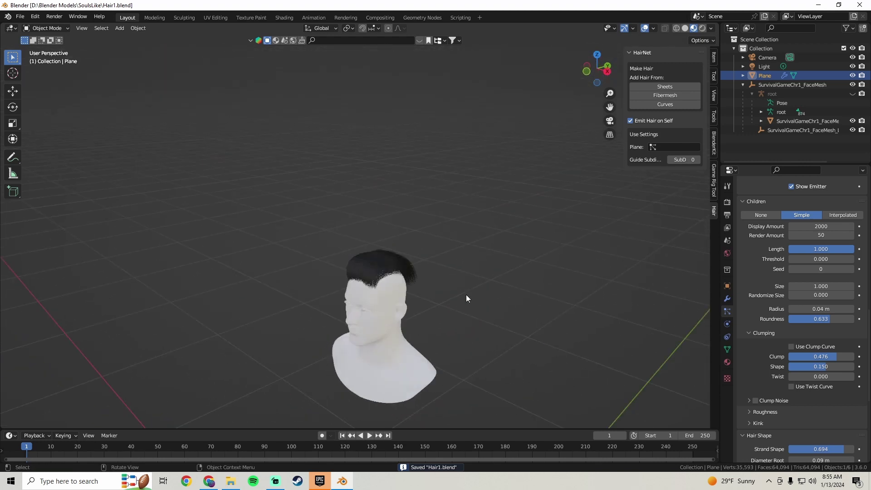
{"action": "scroll", "coordinate": [415, 317], "scroll_direction": "up", "scroll_amount": 4}
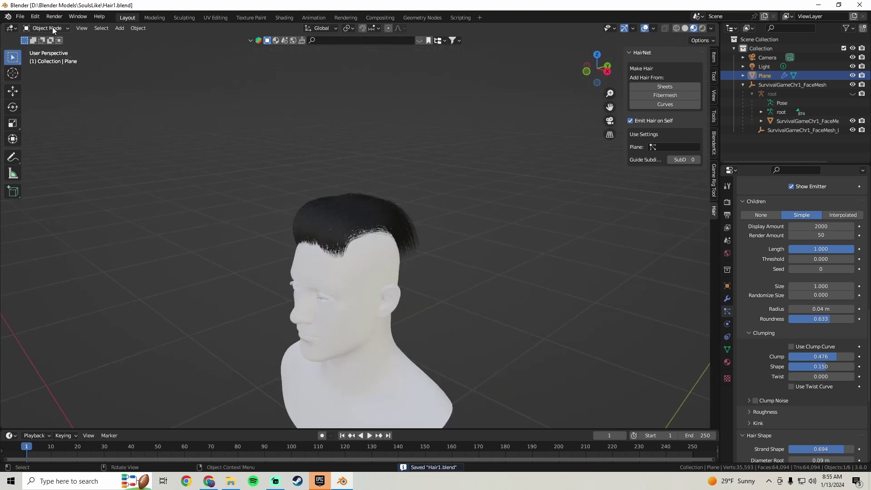
{"action": "middle_click_drag", "start_coordinate": [345, 213], "coordinate": [219, 249]}
{"action": "left_click", "coordinate": [476, 170]}
{"action": "left_click", "coordinate": [299, 219]}
{"action": "middle_click_drag", "start_coordinate": [299, 219], "coordinate": [396, 259]}
{"action": "scroll", "coordinate": [400, 258], "scroll_direction": "up", "scroll_amount": 5}
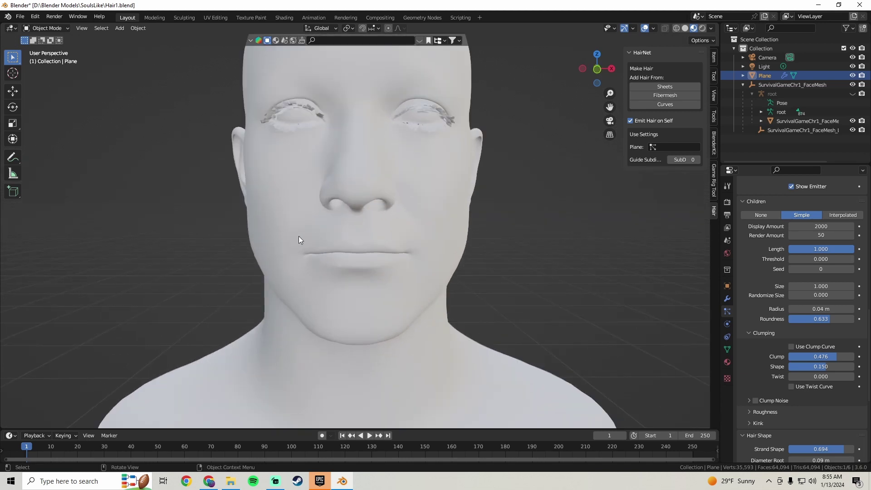
{"action": "scroll", "coordinate": [426, 219], "scroll_direction": "down", "scroll_amount": 5}
{"action": "middle_click_drag", "start_coordinate": [353, 214], "coordinate": [380, 198]}
{"action": "scroll", "coordinate": [380, 198], "scroll_direction": "down", "scroll_amount": 3}
{"action": "scroll", "coordinate": [384, 171], "scroll_direction": "up", "scroll_amount": 6}
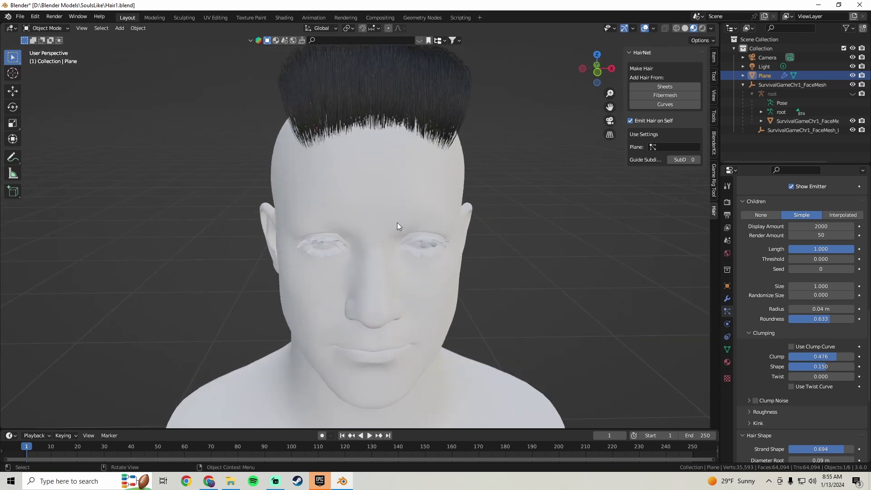
Step: Examine the area around the ear and the side profile of the hairstyle, ending on a front view
{"action": "middle_click_drag", "start_coordinate": [492, 225], "coordinate": [404, 231]}
{"action": "scroll", "coordinate": [408, 232], "scroll_direction": "up", "scroll_amount": 6}
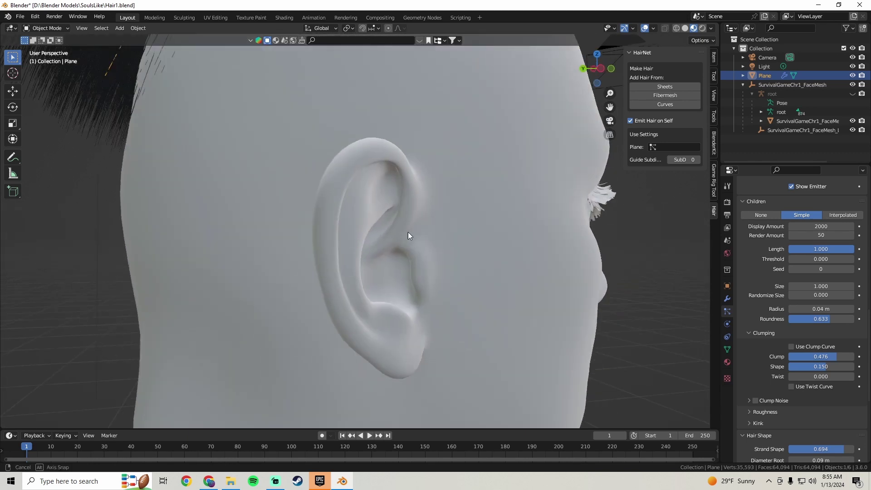
{"action": "scroll", "coordinate": [427, 272], "scroll_direction": "down", "scroll_amount": 3}
{"action": "scroll", "coordinate": [427, 271], "scroll_direction": "down", "scroll_amount": 5}
{"action": "middle_click_drag", "start_coordinate": [443, 268], "coordinate": [409, 213]}
{"action": "scroll", "coordinate": [404, 273], "scroll_direction": "up", "scroll_amount": 3}
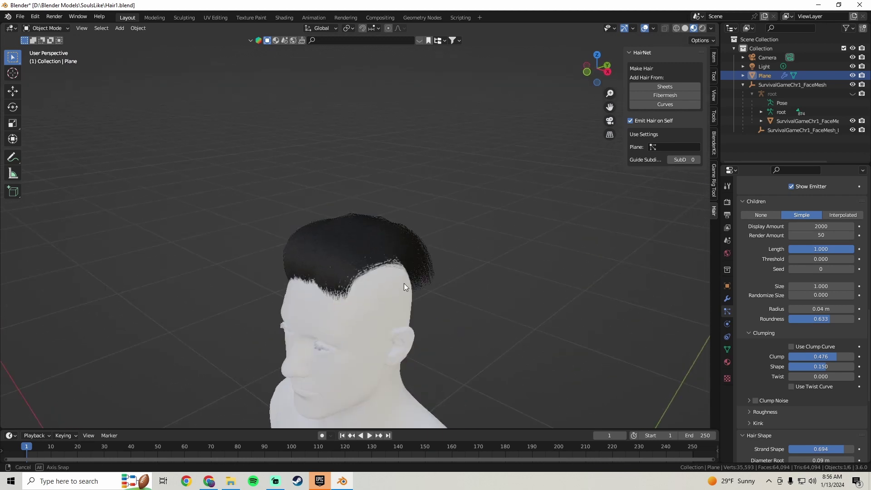
{"action": "scroll", "coordinate": [408, 263], "scroll_direction": "down", "scroll_amount": 5}
{"action": "scroll", "coordinate": [371, 288], "scroll_direction": "down", "scroll_amount": 1}
{"action": "scroll", "coordinate": [375, 259], "scroll_direction": "up", "scroll_amount": 2}
{"action": "middle_click_drag", "start_coordinate": [375, 259], "coordinate": [362, 230]}
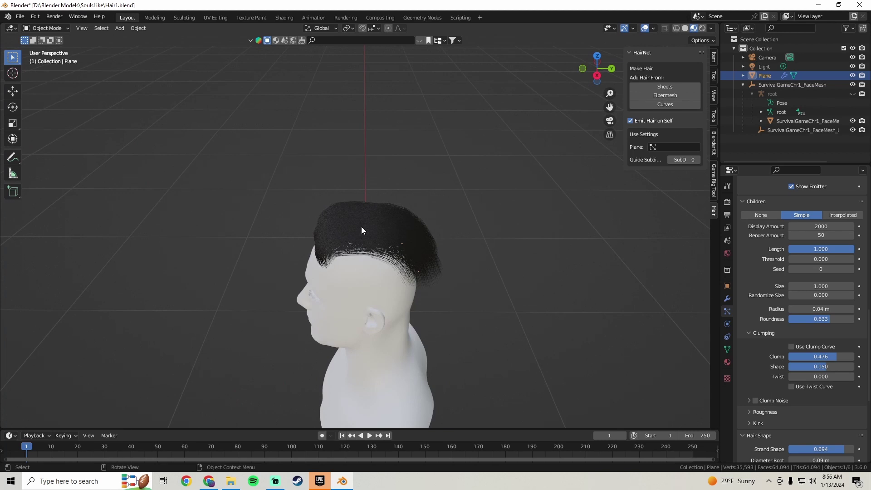
{"action": "middle_click_drag", "start_coordinate": [380, 321], "coordinate": [489, 227]}
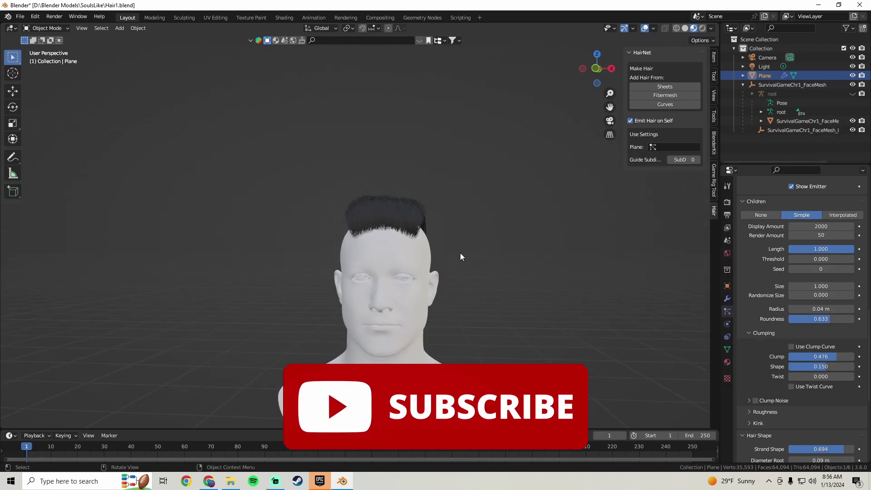